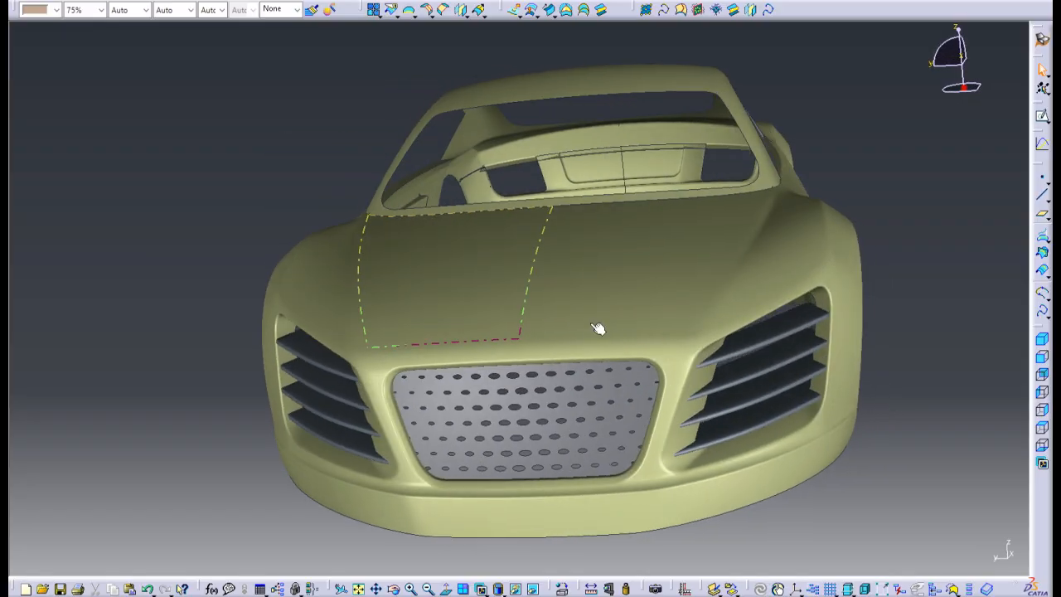
# Step: Show the specification tree and hide the DefaultLayer and Man sets and the front grille surface of the finished car model
pyautogui.moveTo(739, 270); pyautogui.dragTo(572, 261, button='middle')
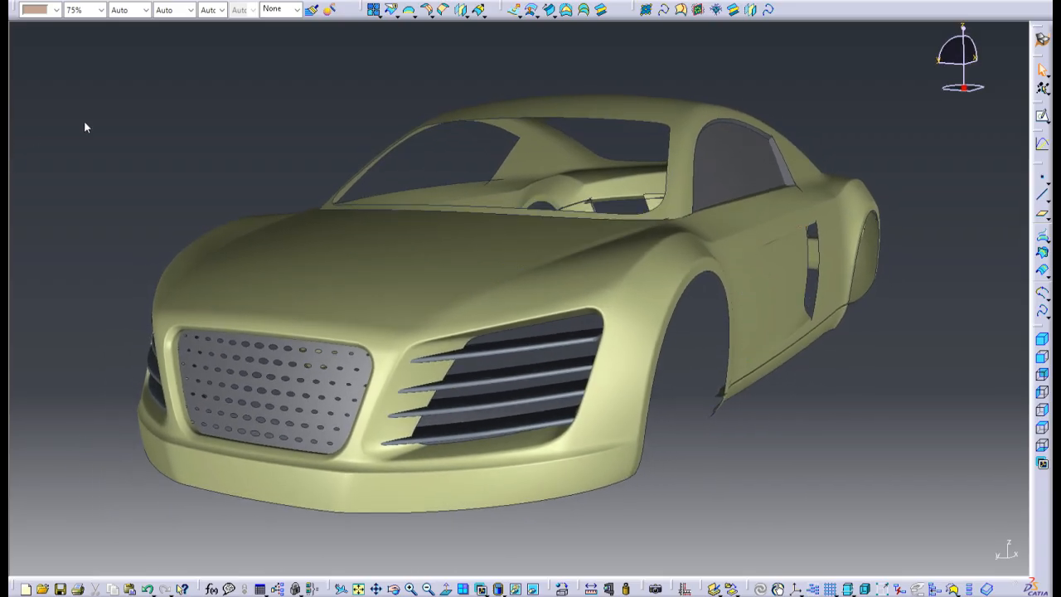
pyautogui.press('F3')
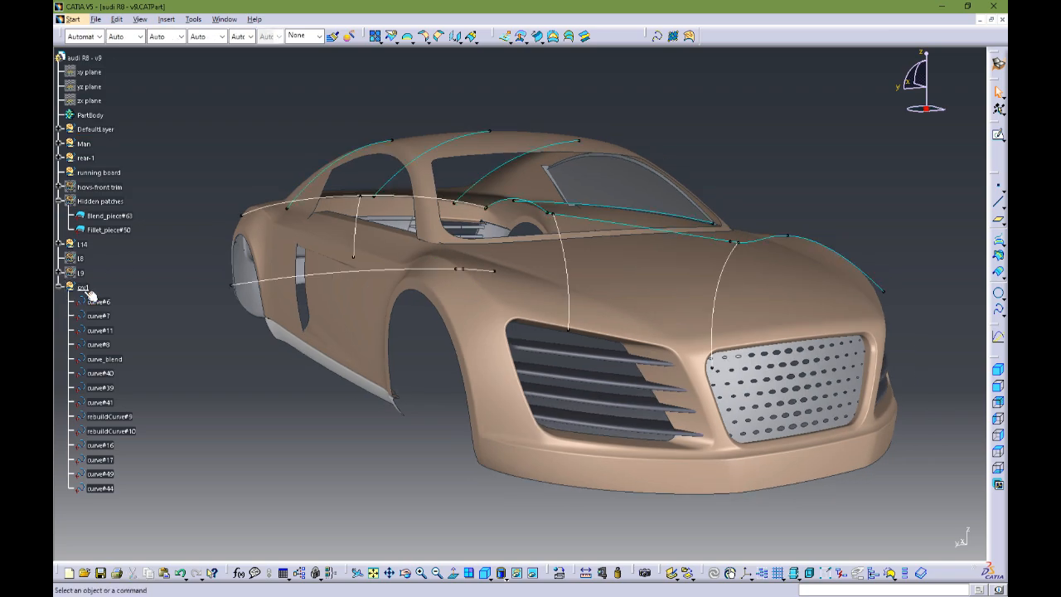
pyautogui.moveTo(586, 333); pyautogui.dragTo(355, 229, button='middle')
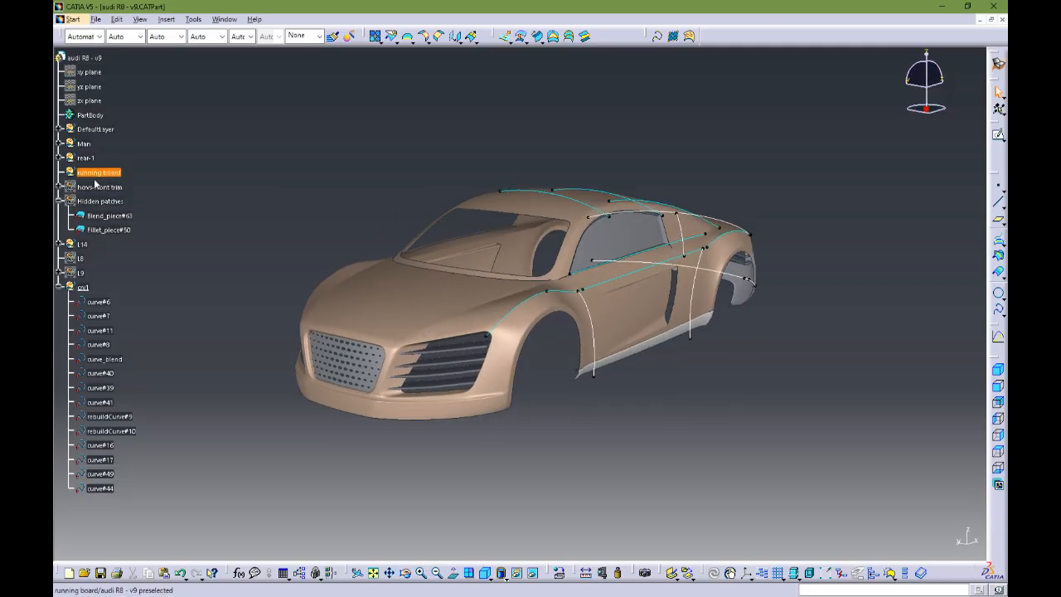
pyautogui.moveTo(623, 410); pyautogui.dragTo(552, 425, button='middle')
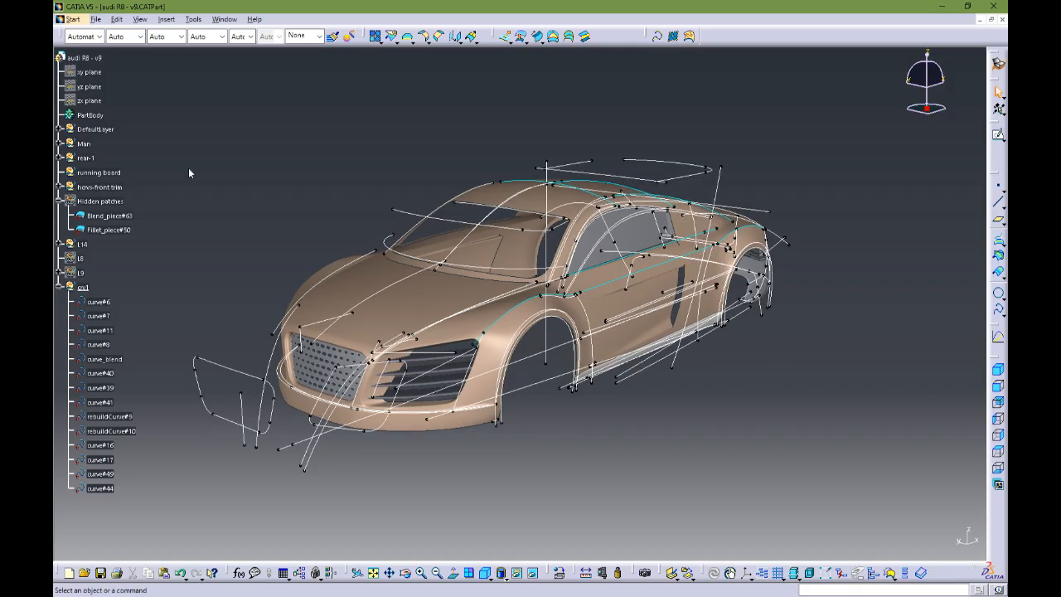
pyautogui.click(114, 130)
pyautogui.hotkey('ctrl', 'h')
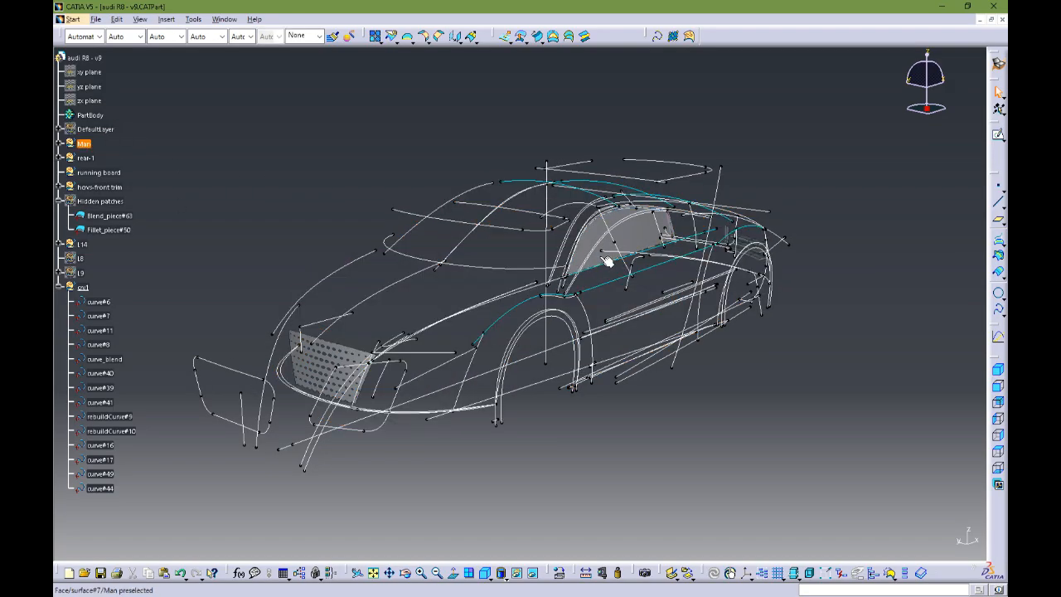
pyautogui.click(90, 149)
pyautogui.hotkey('ctrl', 'h')
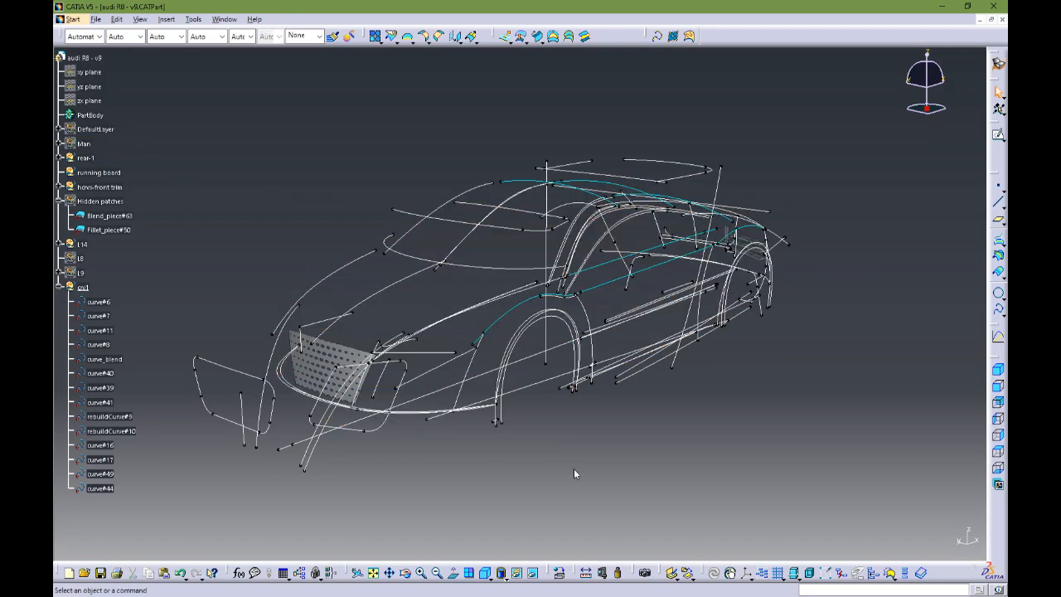
pyautogui.moveTo(547, 440); pyautogui.dragTo(550, 417, button='middle')
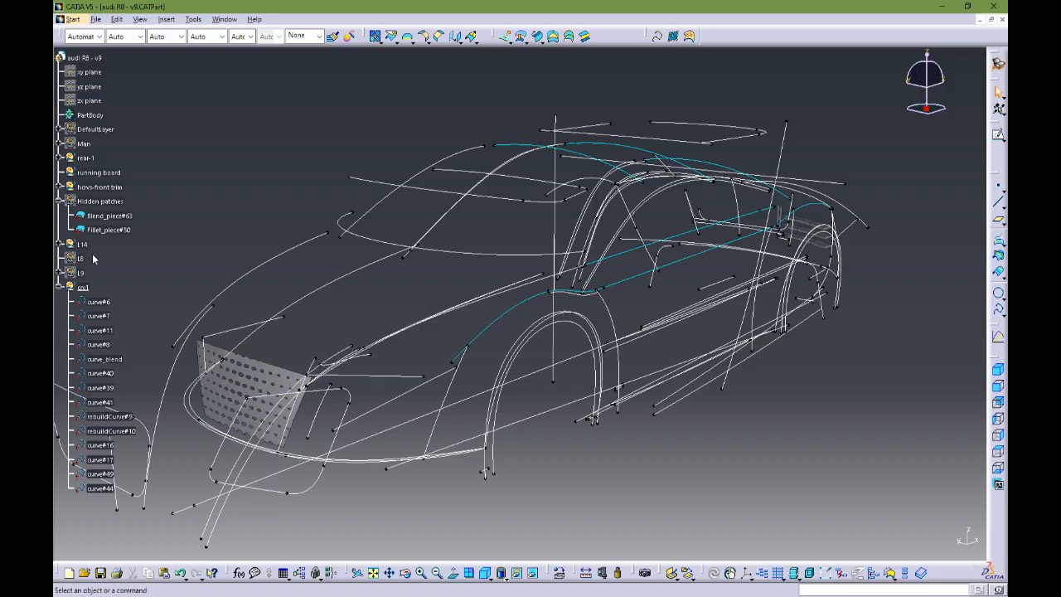
pyautogui.click(100, 188)
pyautogui.hotkey('ctrl', 'h')
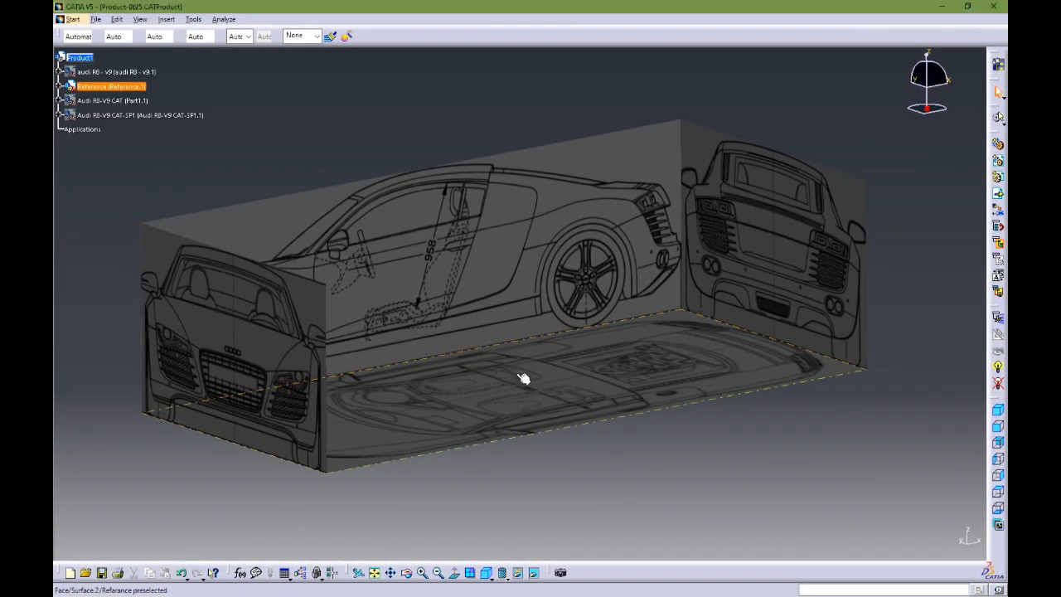
pyautogui.moveTo(524, 377); pyautogui.dragTo(564, 368, button='middle')
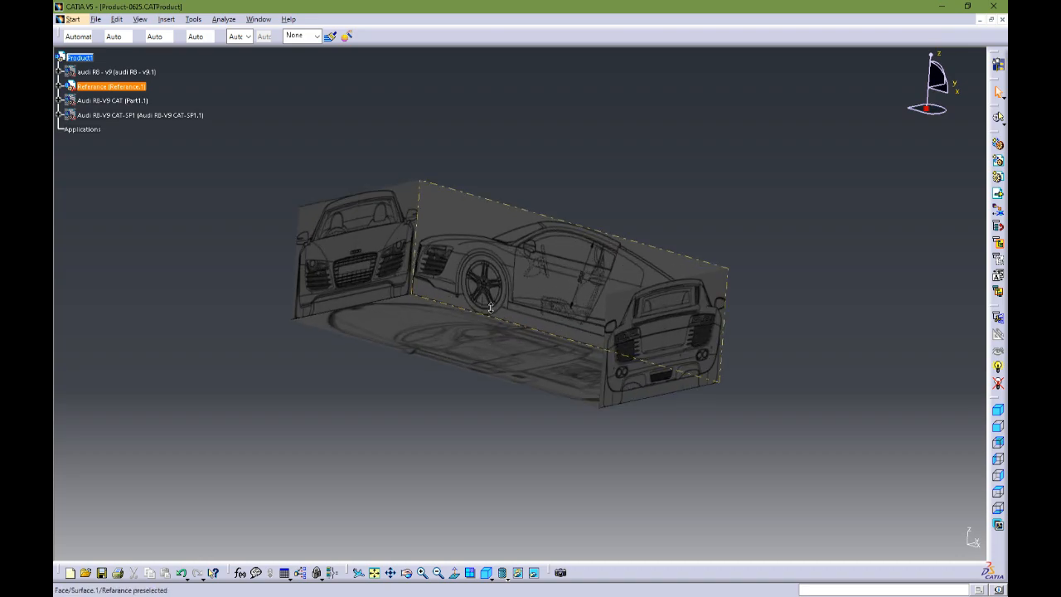
pyautogui.moveTo(490, 308); pyautogui.dragTo(609, 354, button='middle')
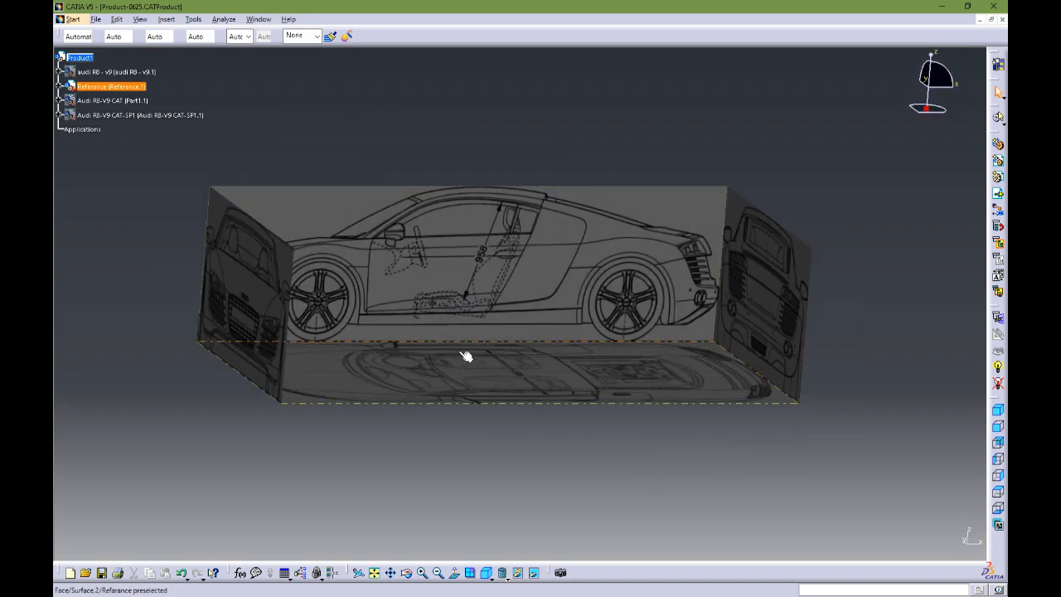
pyautogui.moveTo(515, 314); pyautogui.dragTo(417, 377, button='middle')
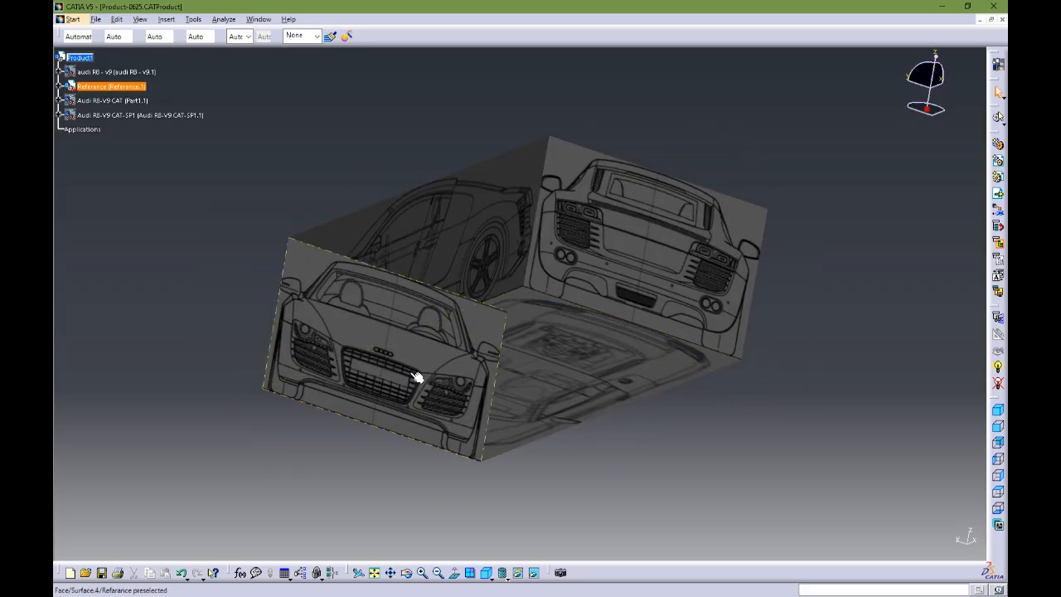
pyautogui.moveTo(718, 345)
pyautogui.mouseDown(button='middle')
pyautogui.moveTo(386, 383)
pyautogui.moveTo(536, 387)
pyautogui.moveTo(444, 290)
pyautogui.moveTo(444, 320)
pyautogui.moveTo(405, 382)
pyautogui.moveTo(611, 392)
pyautogui.moveTo(711, 356)
pyautogui.mouseUp(button='middle')
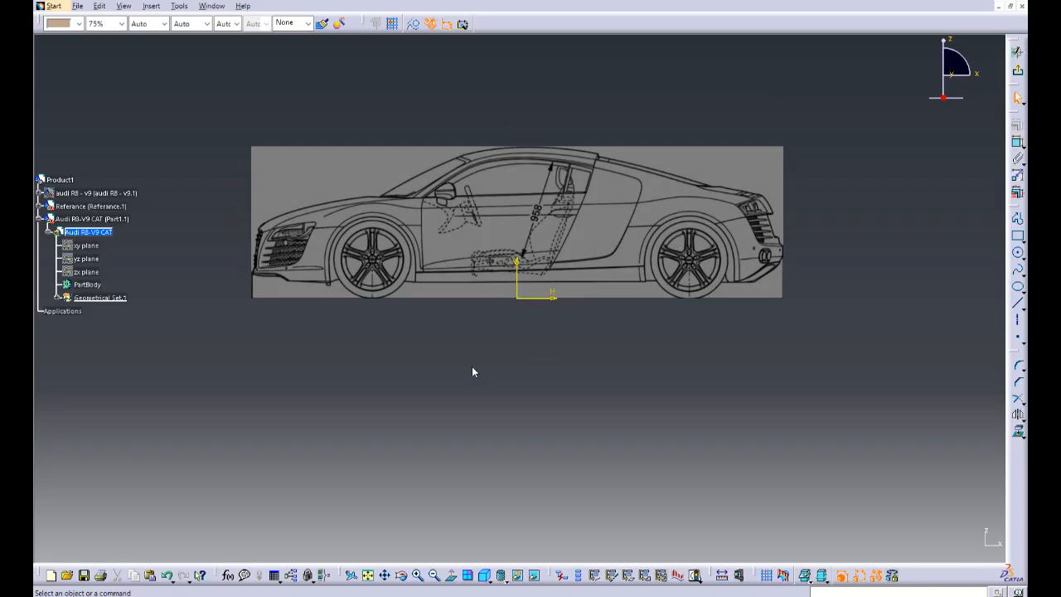
# Step: Draw a three-point spline along the side-view body line from the door's front edge to the rear edge of the side blade
pyautogui.moveTo(473, 368)
pyautogui.keyDown('ctrl'); pyautogui.mouseDown(button='middle')
pyautogui.moveTo(497, 320)
pyautogui.moveTo(504, 212)
pyautogui.moveTo(523, 358)
pyautogui.mouseUp(button='middle'); pyautogui.keyUp('ctrl')
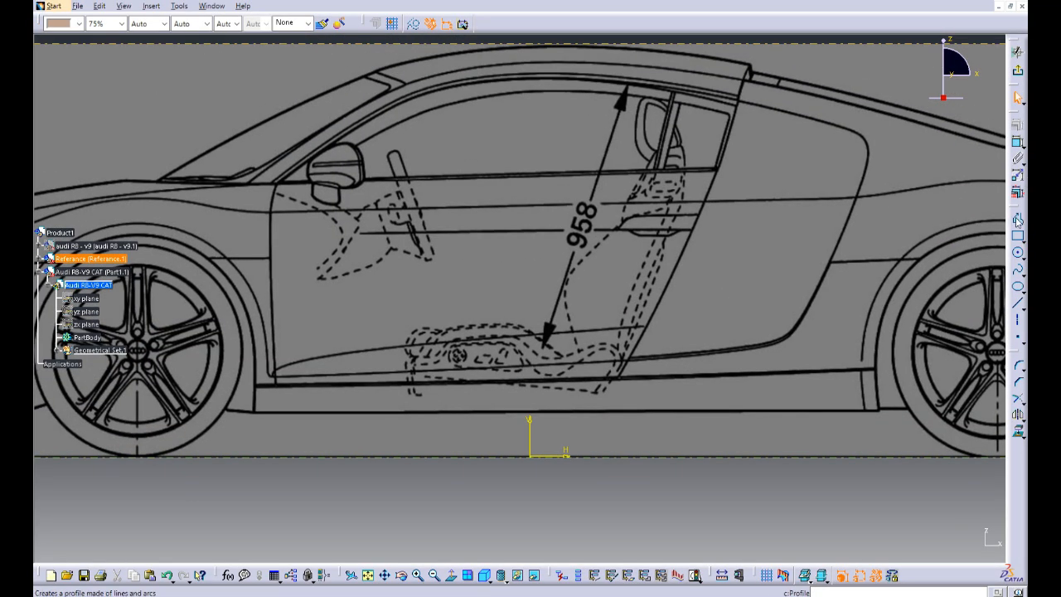
pyautogui.click(1018, 270)
pyautogui.keyDown('ctrl'); pyautogui.moveTo(522, 229); pyautogui.dragTo(525, 235, button='middle'); pyautogui.keyUp('ctrl')
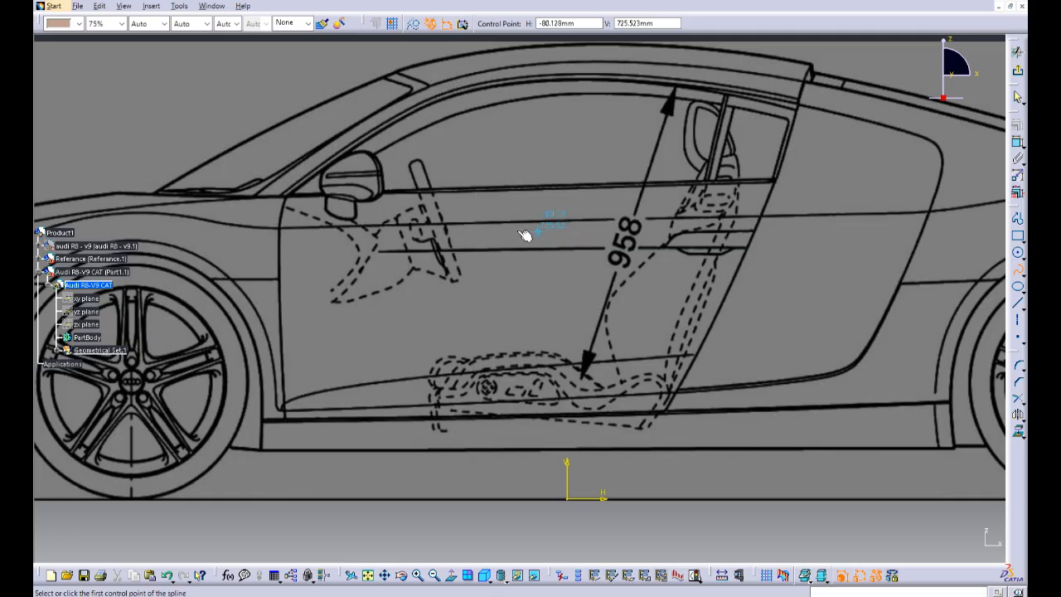
pyautogui.click(279, 228)
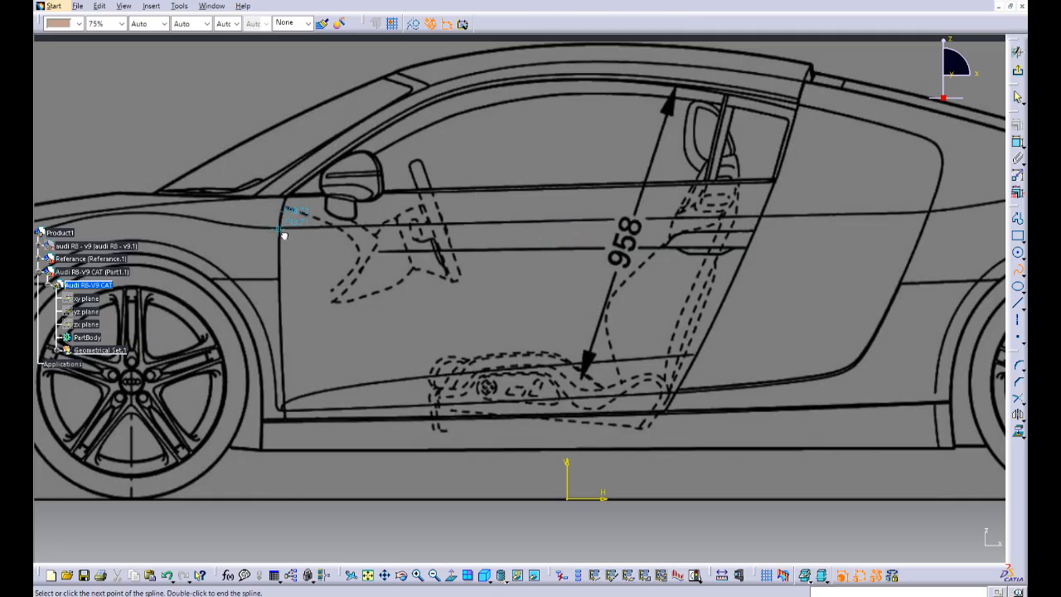
pyautogui.click(540, 222)
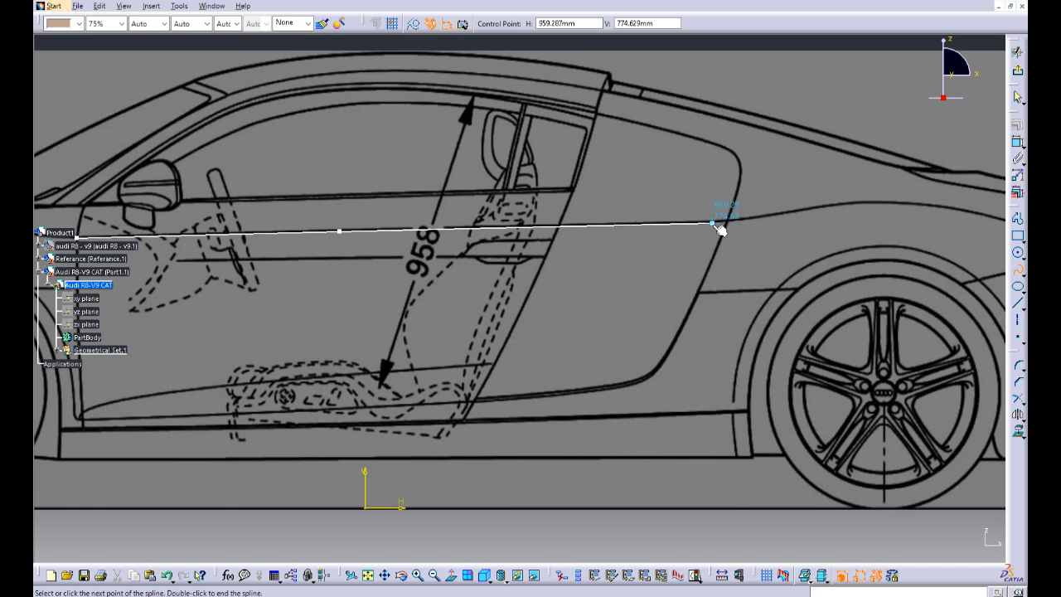
pyautogui.click(732, 221)
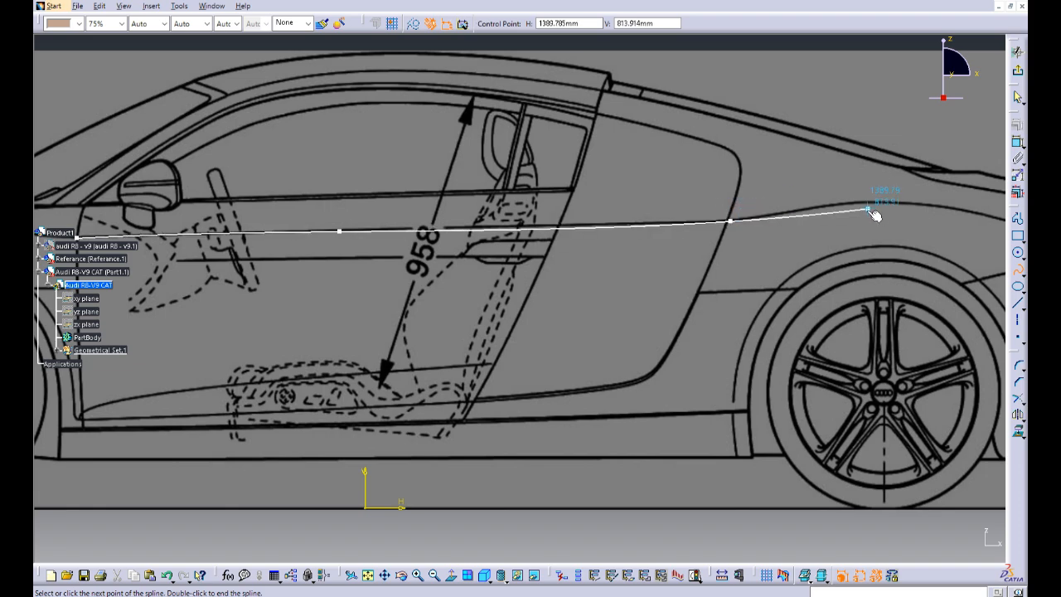
pyautogui.press('Escape')
# Step: Shift the door spline's middle control point slightly rearward along the body line and exit the sketch
pyautogui.moveTo(348, 288); pyautogui.dragTo(394, 295, button='middle')
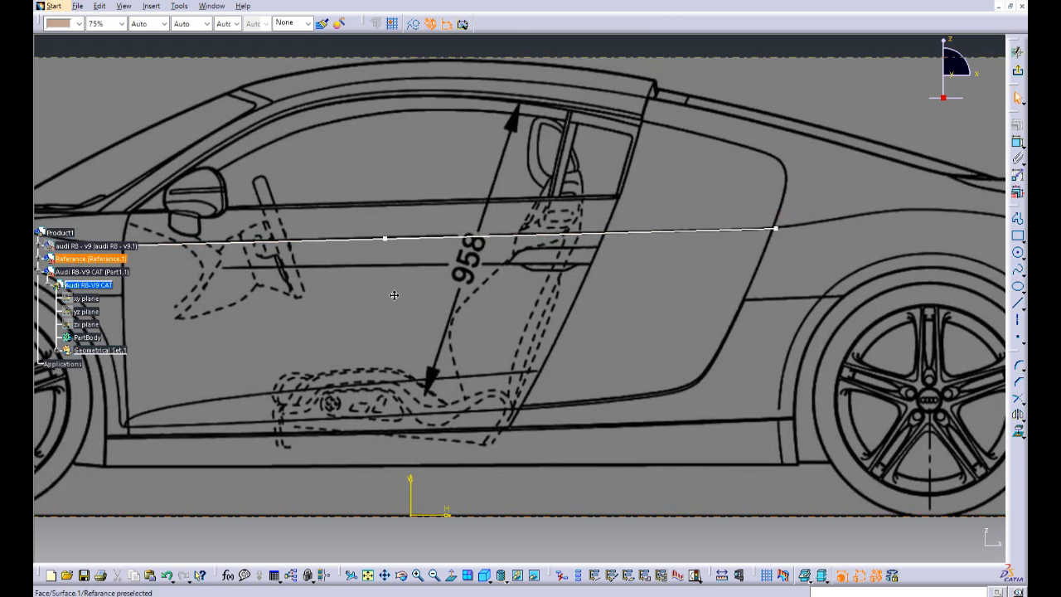
pyautogui.click(404, 237)
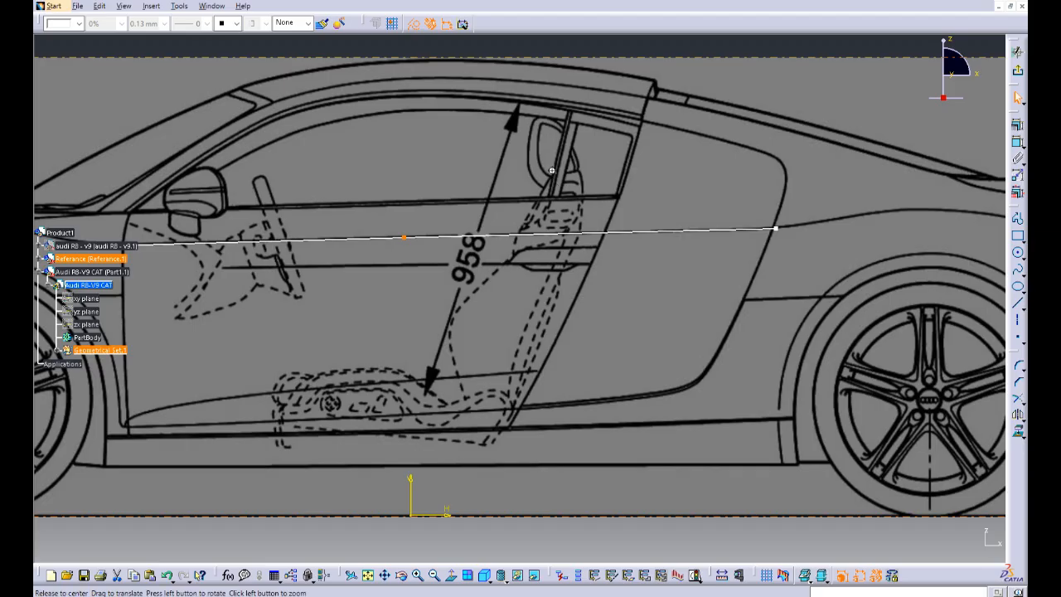
pyautogui.moveTo(572, 189); pyautogui.dragTo(578, 201, button='middle')
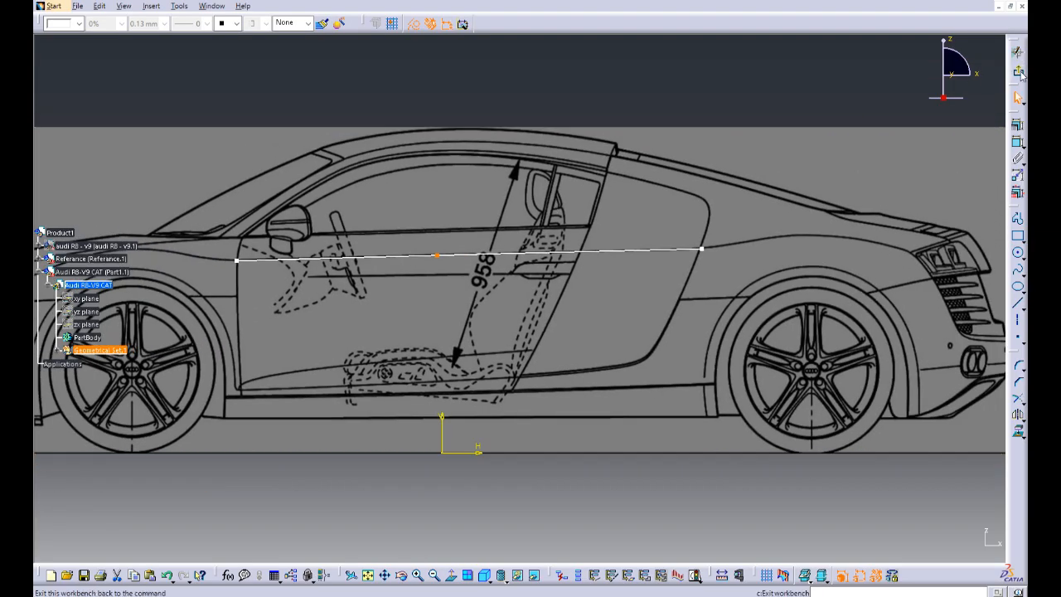
pyautogui.click(1017, 70)
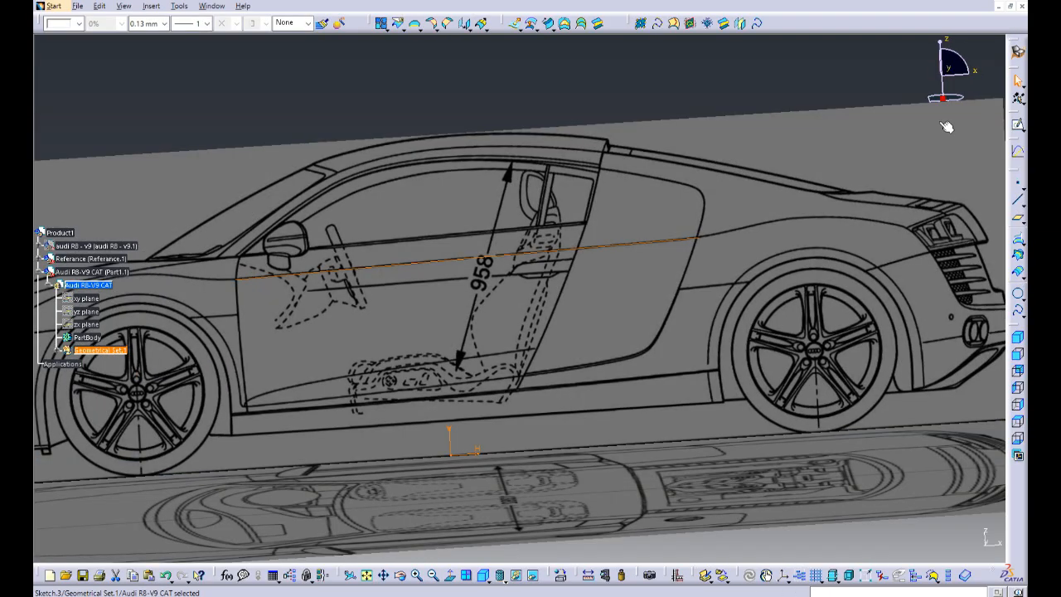
# Step: Reopen the side-view sketch and draw a four-point spline along the rear fender line, ending at the tail light near H 1843 mm, V 759 mm
pyautogui.moveTo(366, 330)
pyautogui.mouseDown(button='middle')
pyautogui.moveTo(382, 300)
pyautogui.moveTo(391, 306)
pyautogui.mouseUp(button='middle')
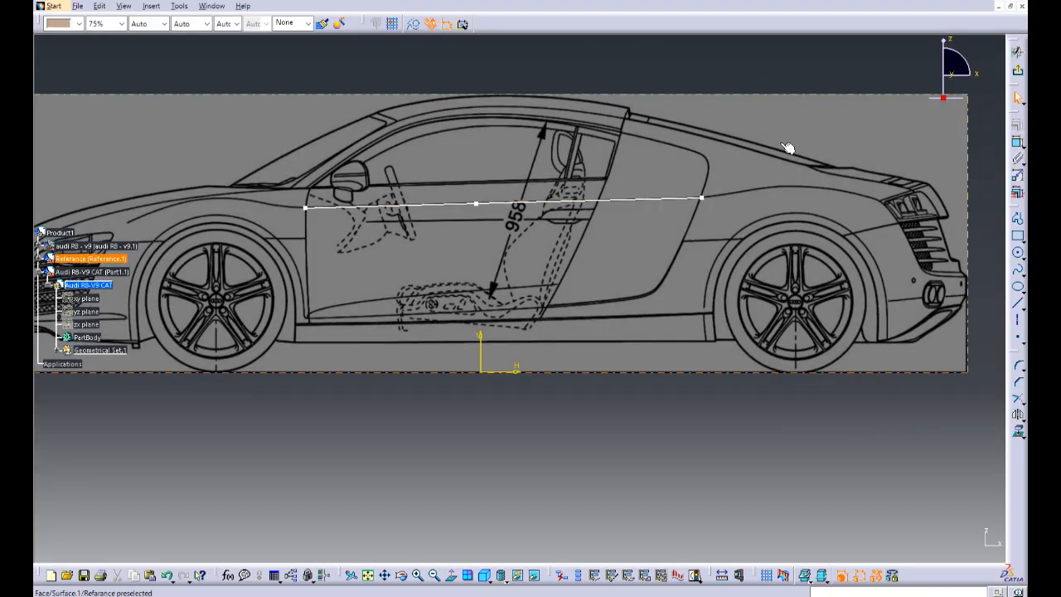
pyautogui.moveTo(789, 147)
pyautogui.mouseDown(button='middle')
pyautogui.moveTo(662, 179)
pyautogui.moveTo(697, 140)
pyautogui.moveTo(611, 168)
pyautogui.mouseUp(button='middle')
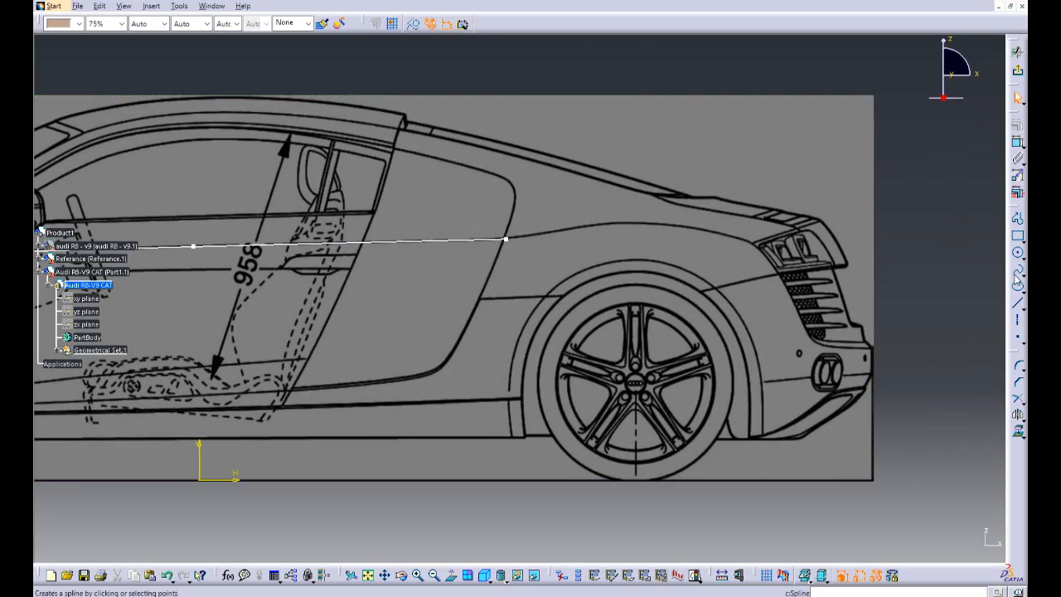
pyautogui.click(1017, 279)
pyautogui.moveTo(484, 215)
pyautogui.mouseDown(button='middle')
pyautogui.moveTo(514, 130)
pyautogui.moveTo(489, 223)
pyautogui.mouseUp(button='middle')
pyautogui.click(570, 201)
pyautogui.moveTo(727, 197); pyautogui.dragTo(540, 231, button='middle')
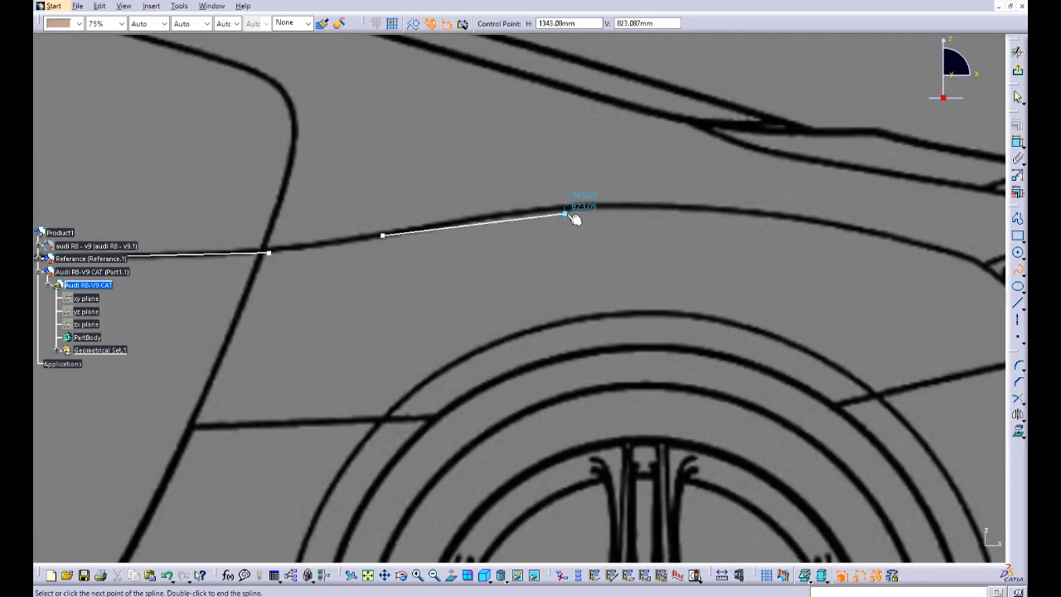
pyautogui.click(577, 206)
pyautogui.moveTo(798, 217); pyautogui.dragTo(710, 229, button='middle')
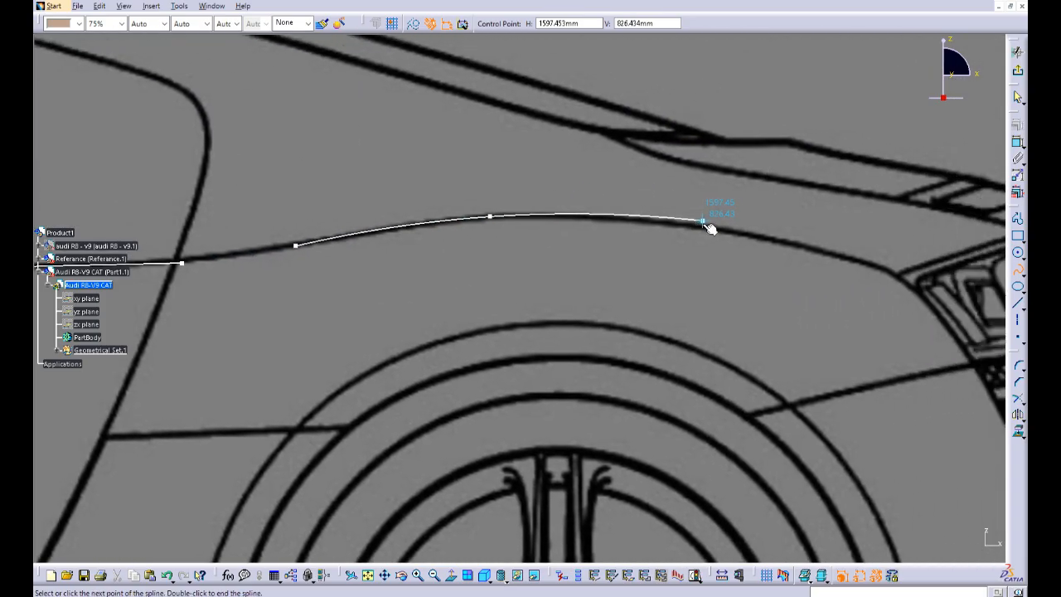
pyautogui.click(747, 236)
pyautogui.moveTo(865, 287); pyautogui.dragTo(793, 274, button='middle')
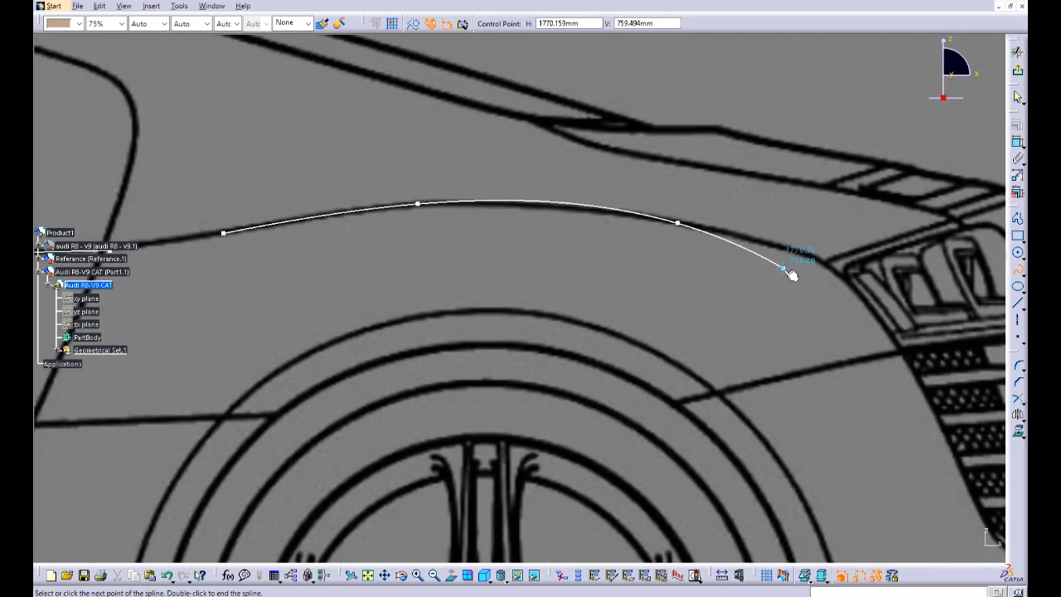
pyautogui.click(857, 271)
pyautogui.press('Escape')
pyautogui.press('Escape')
# Step: Move the rear fender spline's first control point forward and its second point rearward to match the blueprint line, and exit the sketch
pyautogui.moveTo(738, 129)
pyautogui.mouseDown(button='middle')
pyautogui.moveTo(726, 231)
pyautogui.moveTo(726, 194)
pyautogui.moveTo(585, 233)
pyautogui.mouseUp(button='middle')
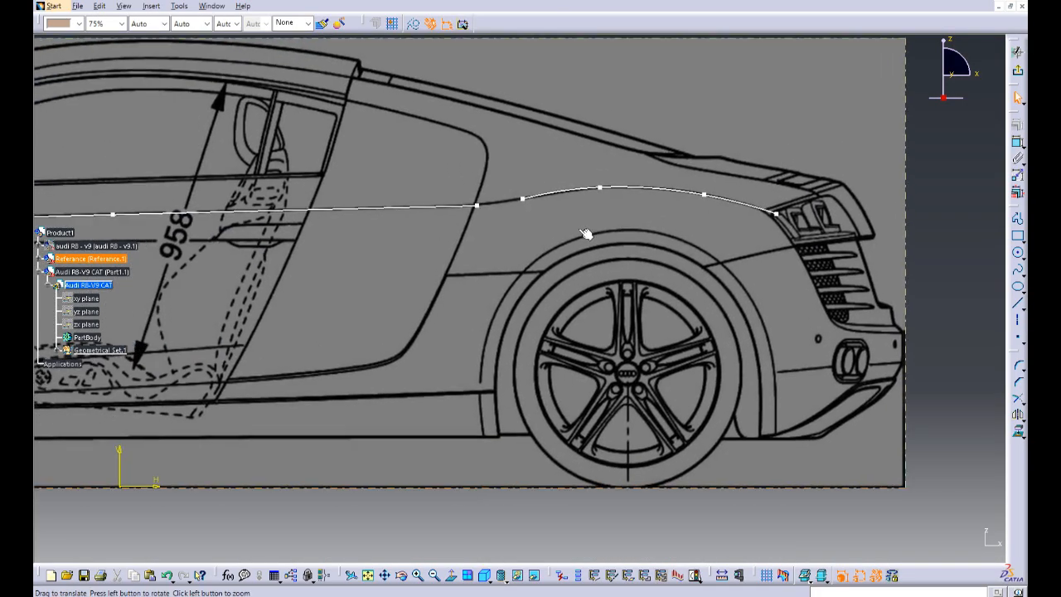
pyautogui.moveTo(511, 226)
pyautogui.mouseDown(button='middle')
pyautogui.moveTo(554, 271)
pyautogui.moveTo(707, 225)
pyautogui.moveTo(651, 220)
pyautogui.moveTo(557, 253)
pyautogui.moveTo(557, 288)
pyautogui.mouseUp(button='middle')
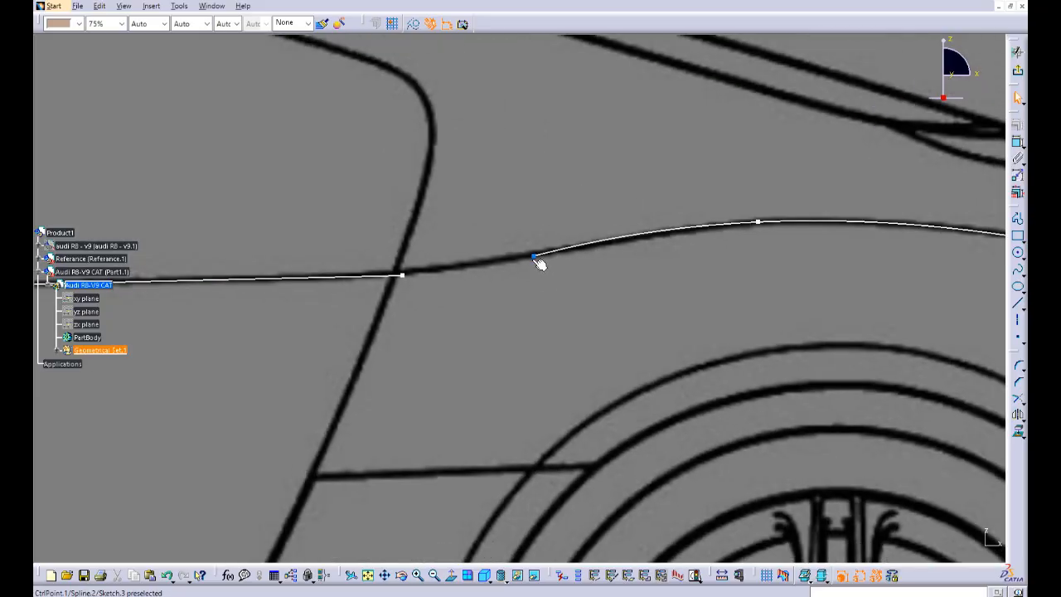
pyautogui.moveTo(539, 264); pyautogui.dragTo(513, 271)
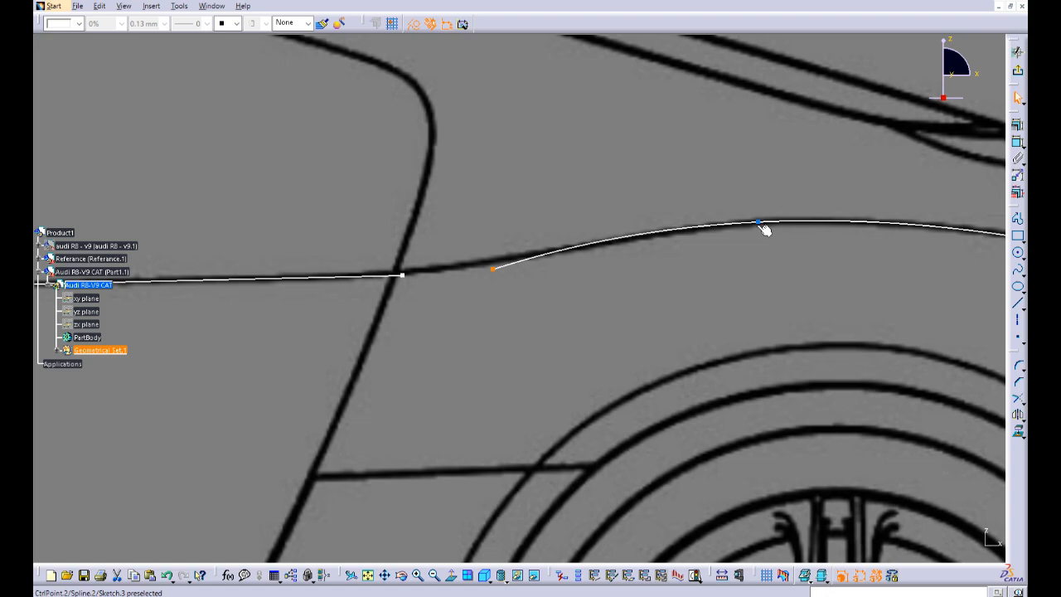
pyautogui.moveTo(764, 230)
pyautogui.mouseDown()
pyautogui.moveTo(774, 227)
pyautogui.moveTo(742, 231)
pyautogui.moveTo(806, 227)
pyautogui.mouseUp()
pyautogui.moveTo(795, 204); pyautogui.dragTo(776, 310, button='middle')
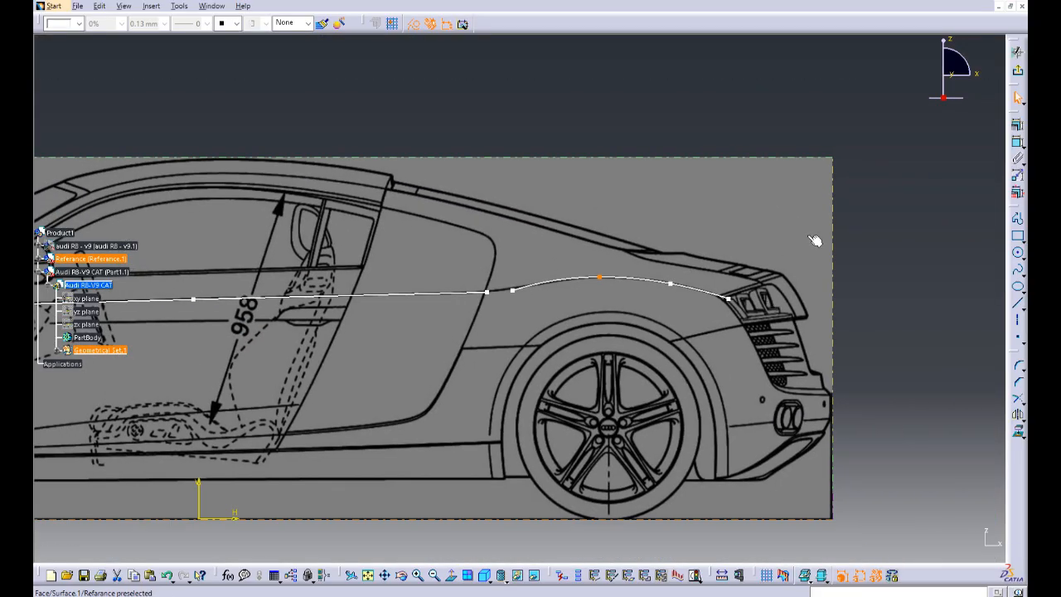
pyautogui.click(873, 233)
pyautogui.moveTo(455, 328); pyautogui.dragTo(1032, 258, button='middle')
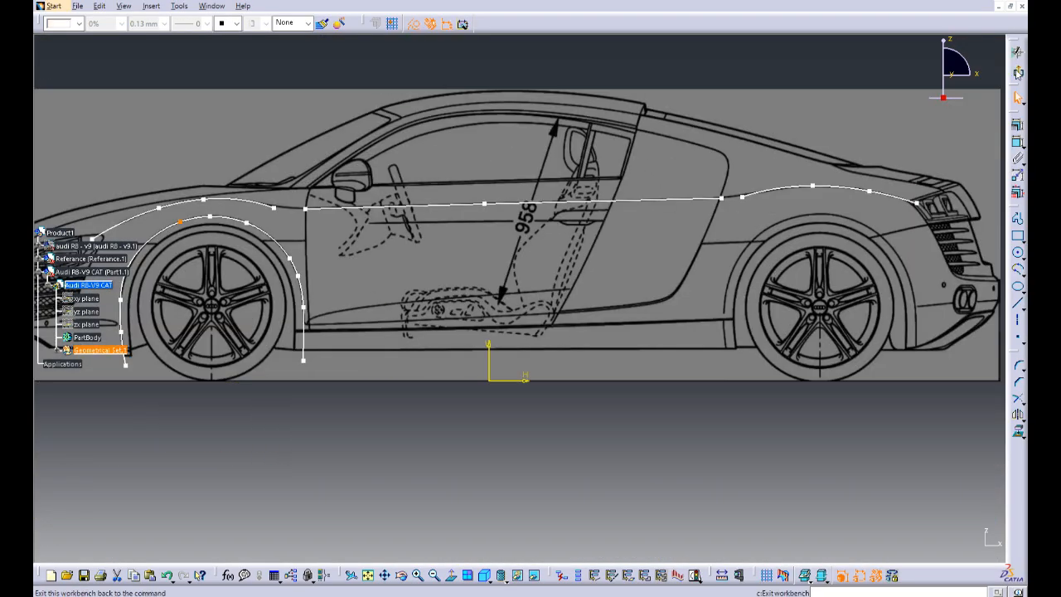
pyautogui.click(1018, 73)
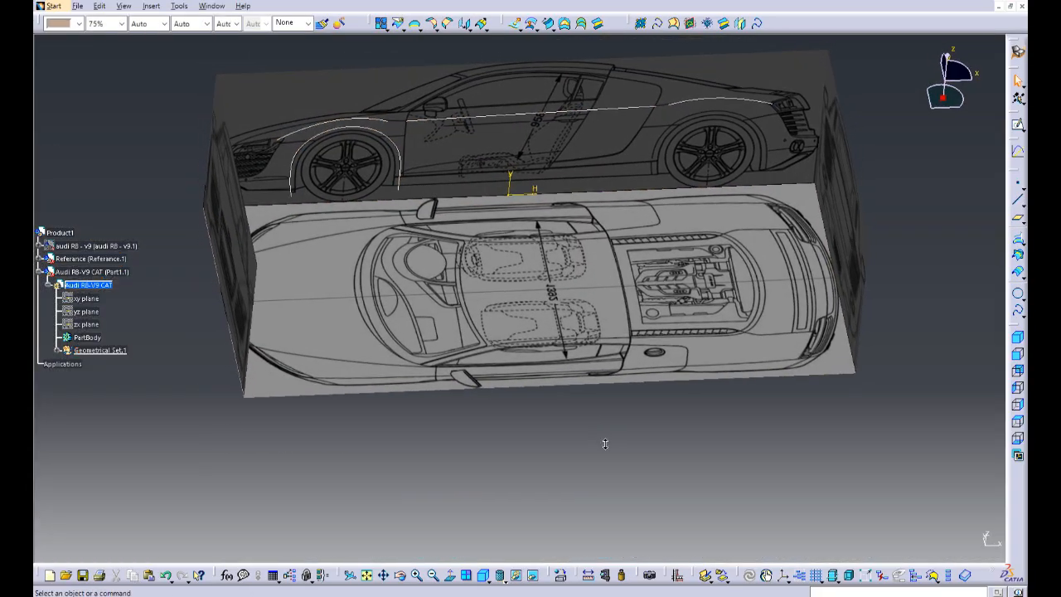
# Step: Start a sketch on the top-view plane and draw a three-point spline along the outer body side from the door's front edge past the side blade
pyautogui.moveTo(605, 443); pyautogui.dragTo(553, 443, button='middle')
pyautogui.click(530, 332)
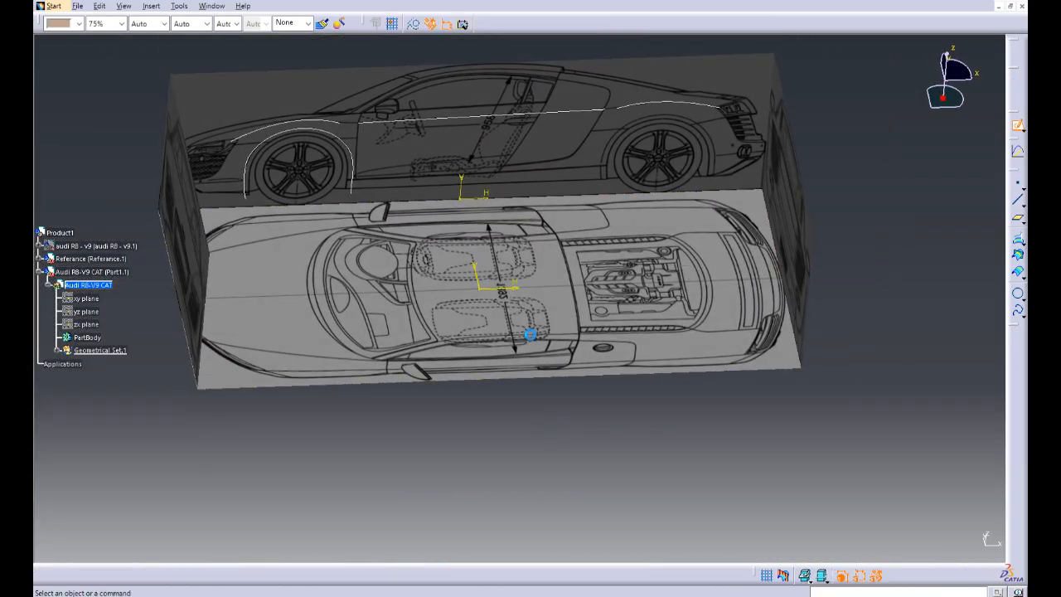
pyautogui.moveTo(603, 472)
pyautogui.mouseDown(button='middle')
pyautogui.moveTo(613, 431)
pyautogui.moveTo(662, 398)
pyautogui.moveTo(762, 395)
pyautogui.mouseUp(button='middle')
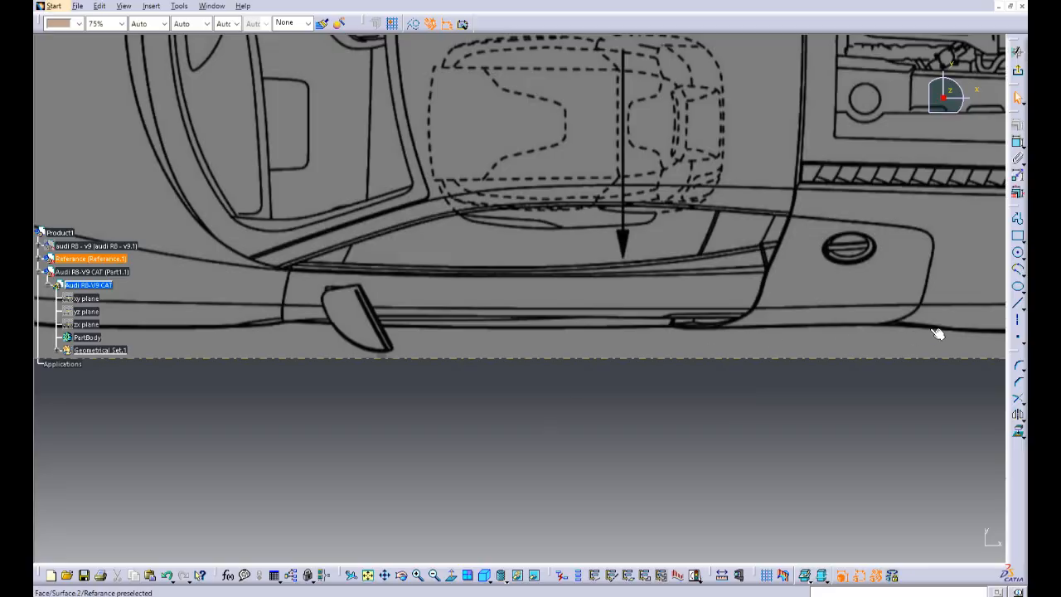
pyautogui.click(997, 287)
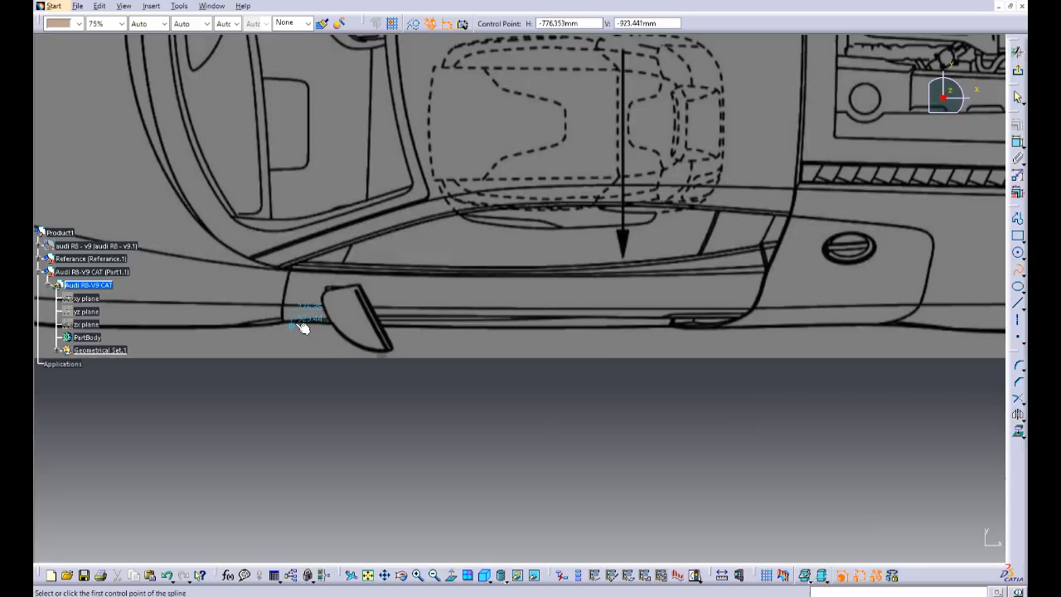
pyautogui.click(528, 327)
pyautogui.doubleClick(950, 318)
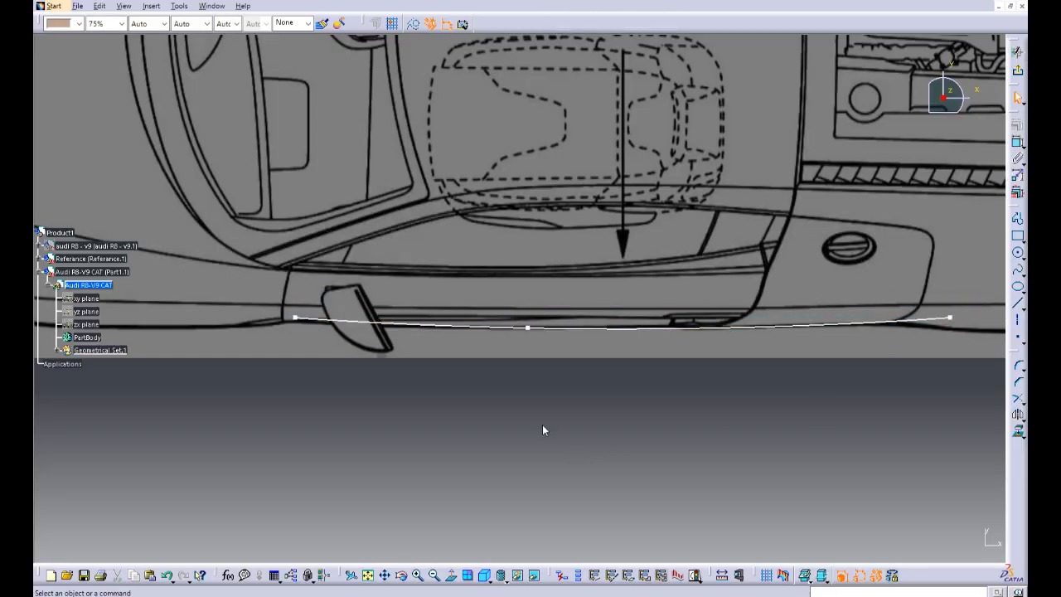
# Step: Move the outer body-side spline's front point forward, its middle point rearward and its rear point onto the blueprint line
pyautogui.moveTo(296, 320); pyautogui.dragTo(240, 320)
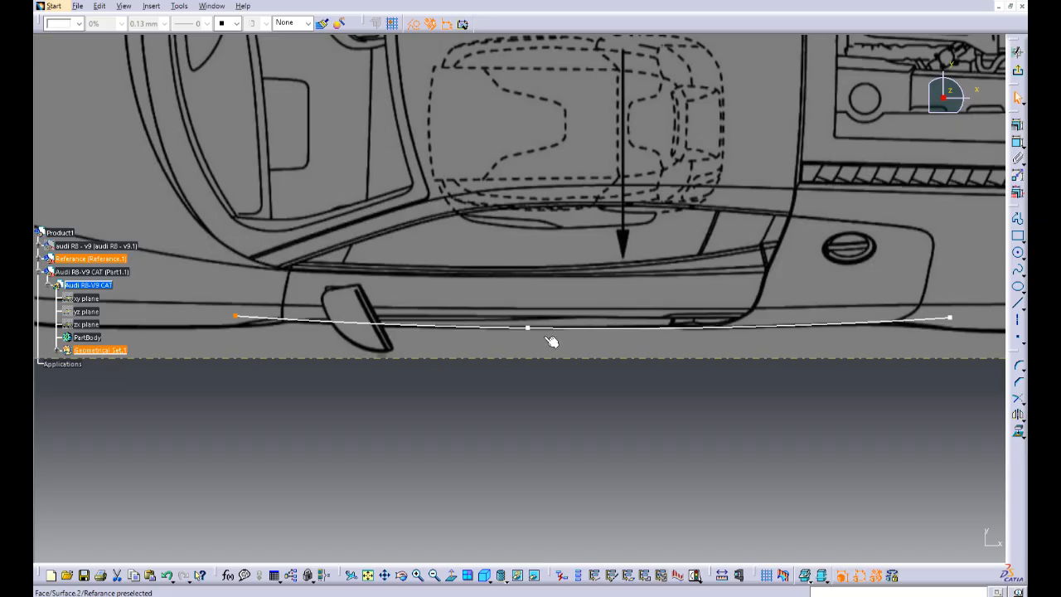
pyautogui.moveTo(529, 329); pyautogui.dragTo(589, 324)
pyautogui.moveTo(828, 302); pyautogui.dragTo(607, 301, button='middle')
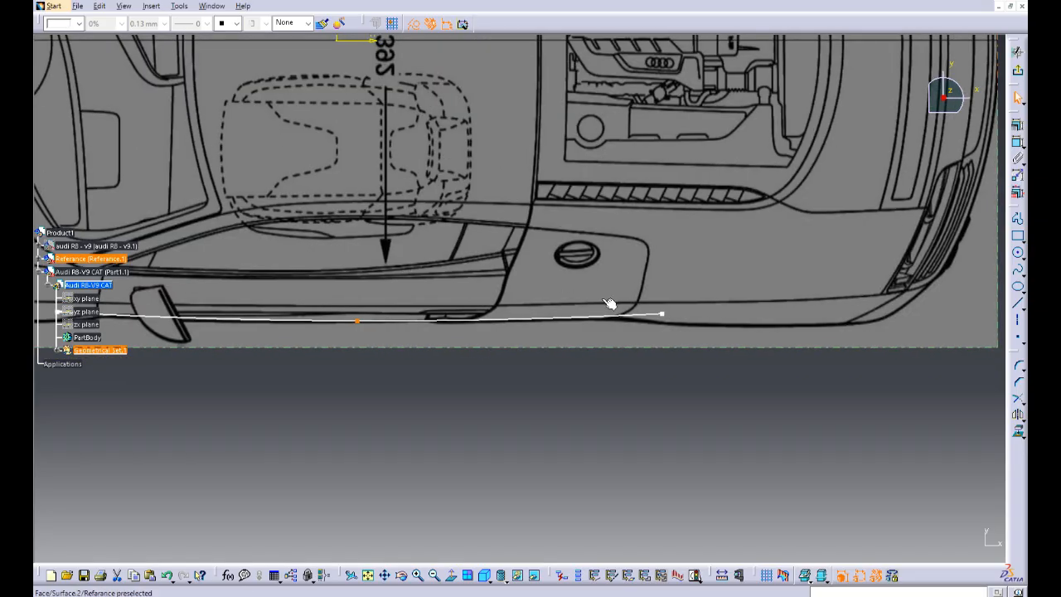
pyautogui.moveTo(663, 316); pyautogui.dragTo(653, 321)
pyautogui.moveTo(610, 412); pyautogui.dragTo(561, 402, button='middle')
# Step: Draw a three-point spline along the rear fender's outer edge in the top view, from behind the side blade to the rear corner
pyautogui.click(452, 575)
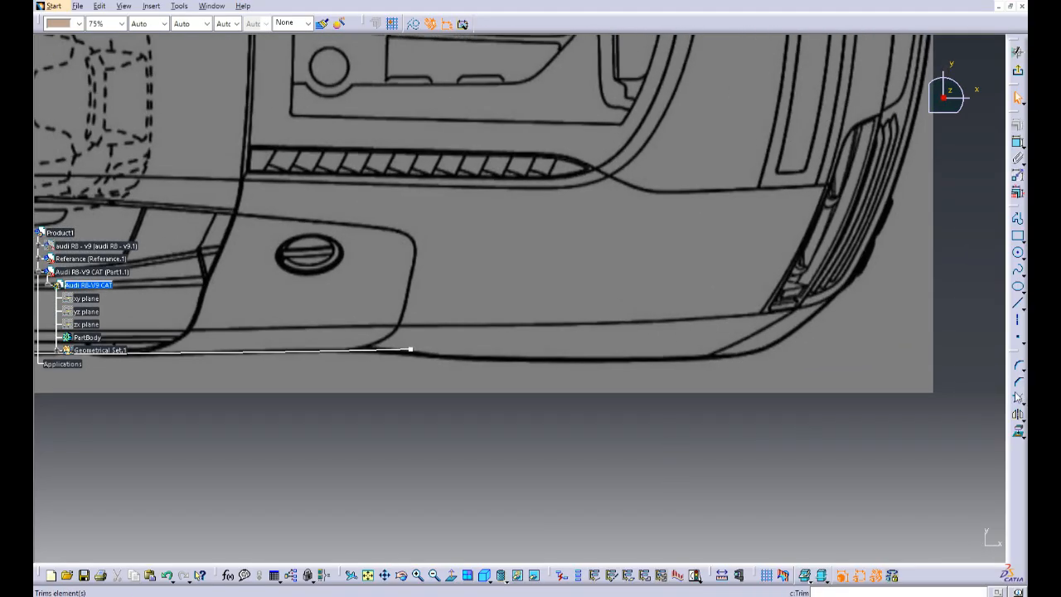
pyautogui.click(1020, 271)
pyautogui.moveTo(461, 434); pyautogui.dragTo(499, 365, button='middle')
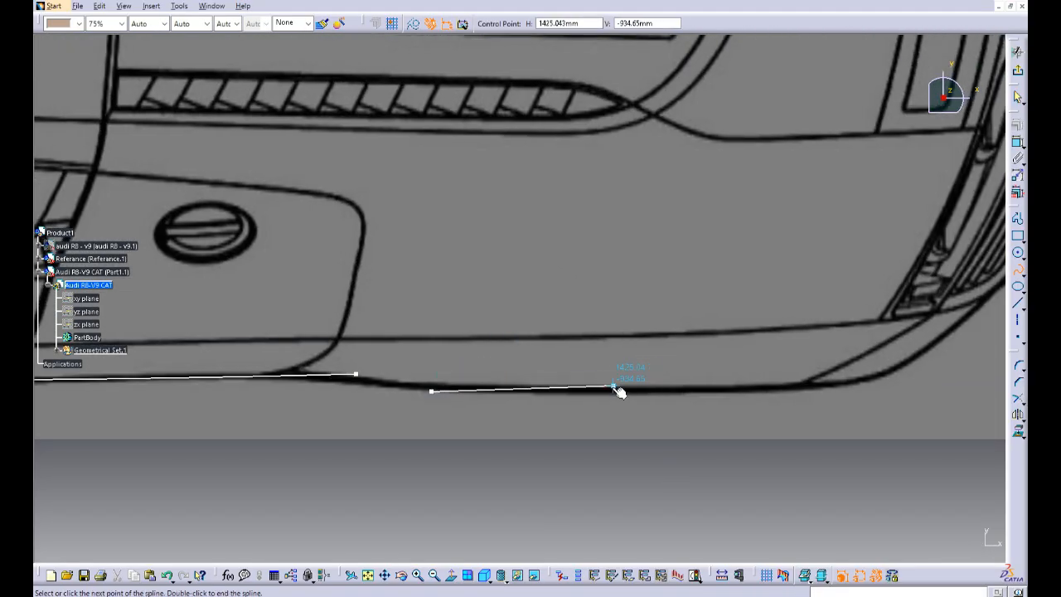
pyautogui.doubleClick(874, 380)
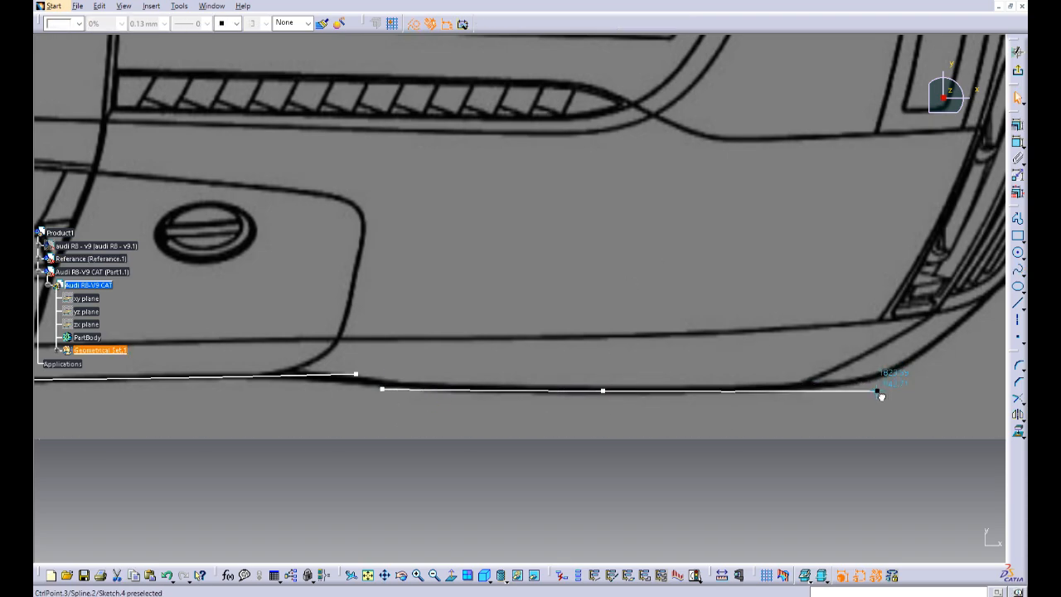
# Step: Adjust the top-view rear fender spline's control points so the curve follows the blueprint's outer edge, with its front point moved forward
pyautogui.moveTo(874, 380); pyautogui.dragTo(877, 386)
pyautogui.moveTo(605, 186); pyautogui.dragTo(599, 393, button='middle')
pyautogui.moveTo(510, 402)
pyautogui.mouseDown(button='middle')
pyautogui.moveTo(604, 386)
pyautogui.moveTo(834, 381)
pyautogui.mouseUp(button='middle')
pyautogui.moveTo(597, 387); pyautogui.dragTo(597, 341, button='middle')
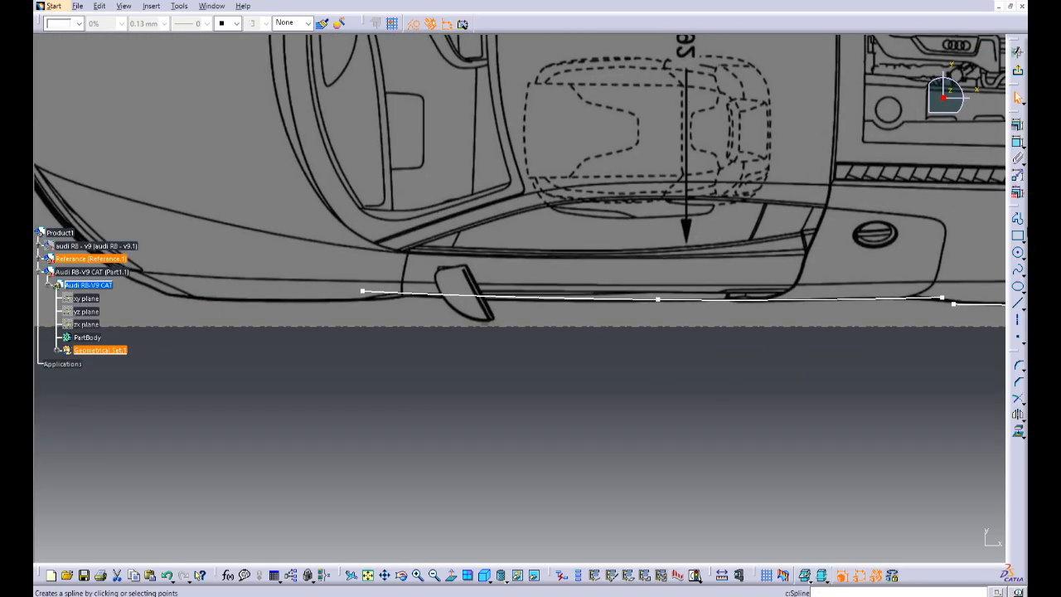
# Step: Draw a three-point spline along the front fender's upper line in the top view, from near the headlight to the windshield base
pyautogui.click(1019, 272)
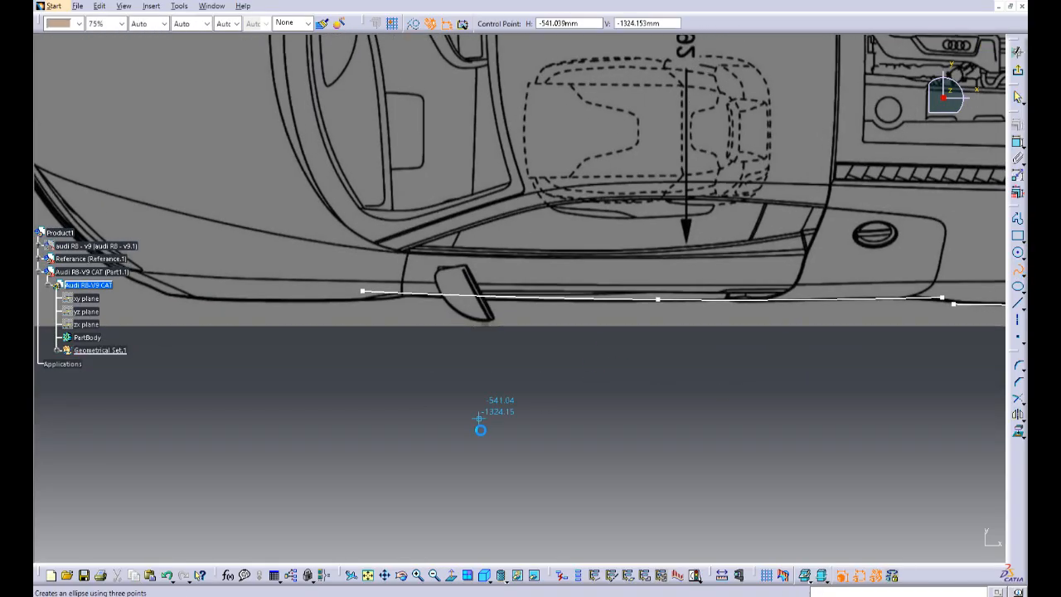
pyautogui.moveTo(476, 426)
pyautogui.mouseDown(button='middle')
pyautogui.moveTo(395, 407)
pyautogui.moveTo(341, 290)
pyautogui.moveTo(318, 284)
pyautogui.moveTo(384, 277)
pyautogui.mouseUp(button='middle')
pyautogui.click(193, 221)
pyautogui.click(422, 279)
pyautogui.moveTo(672, 308); pyautogui.dragTo(520, 203, button='middle')
pyautogui.keyDown('ctrl'); pyautogui.moveTo(495, 294); pyautogui.dragTo(414, 395, button='middle'); pyautogui.keyUp('ctrl')
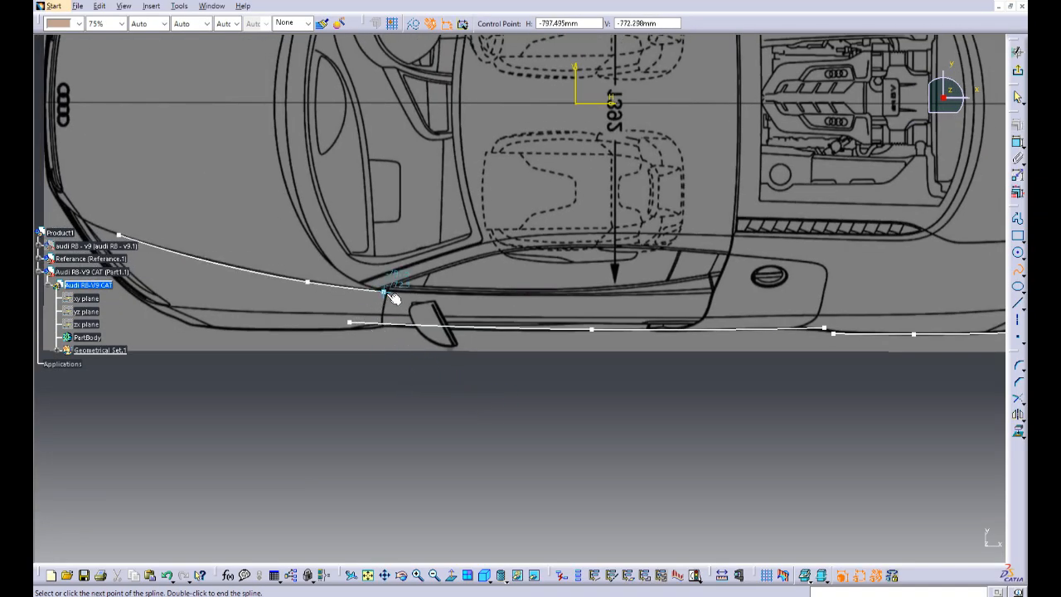
pyautogui.doubleClick(361, 289)
# Step: Shift the upper front fender spline's middle point slightly forward and extend its front point toward the headlight tip
pyautogui.moveTo(303, 410); pyautogui.dragTo(685, 395, button='middle')
pyautogui.moveTo(739, 300); pyautogui.dragTo(722, 295)
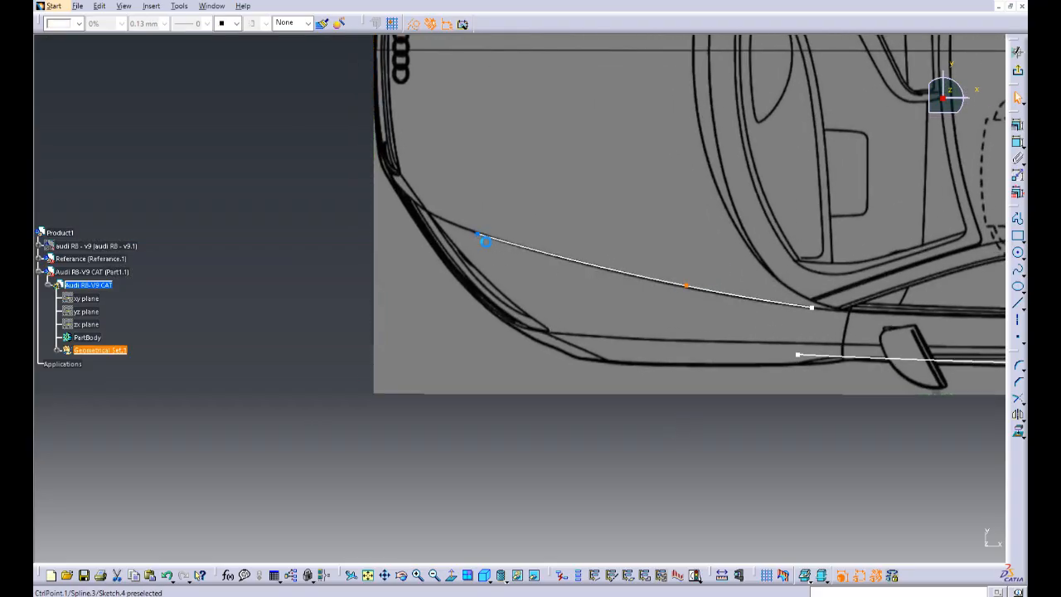
pyautogui.moveTo(978, 466); pyautogui.dragTo(575, 444, button='middle')
pyautogui.click(637, 449)
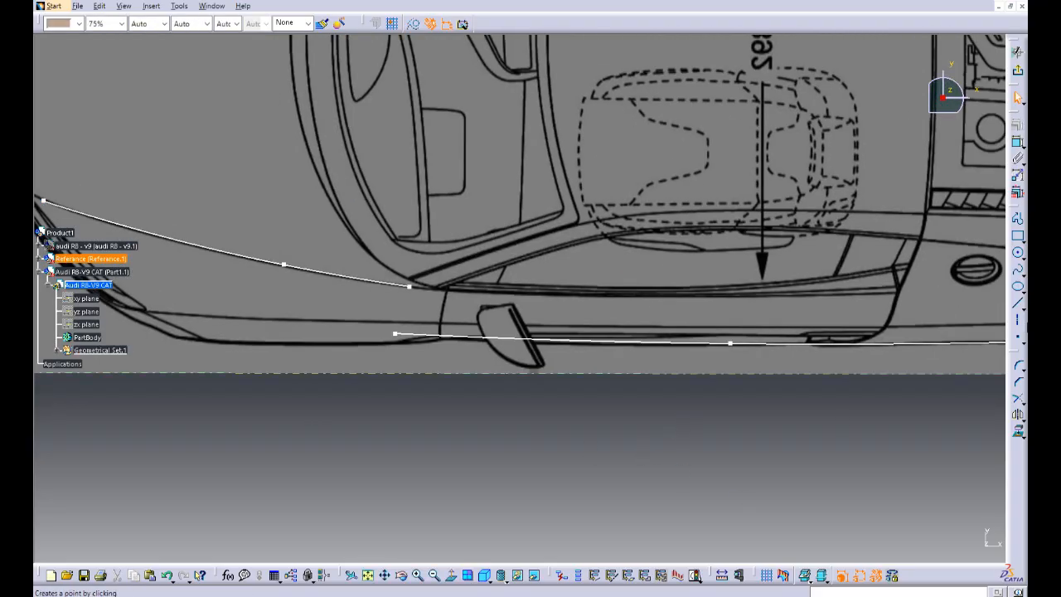
# Step: Draw a three-point spline in the top view from the windshield pillar's base along the window's lower line past the fuel cap, and exit the sketch
pyautogui.click(1017, 269)
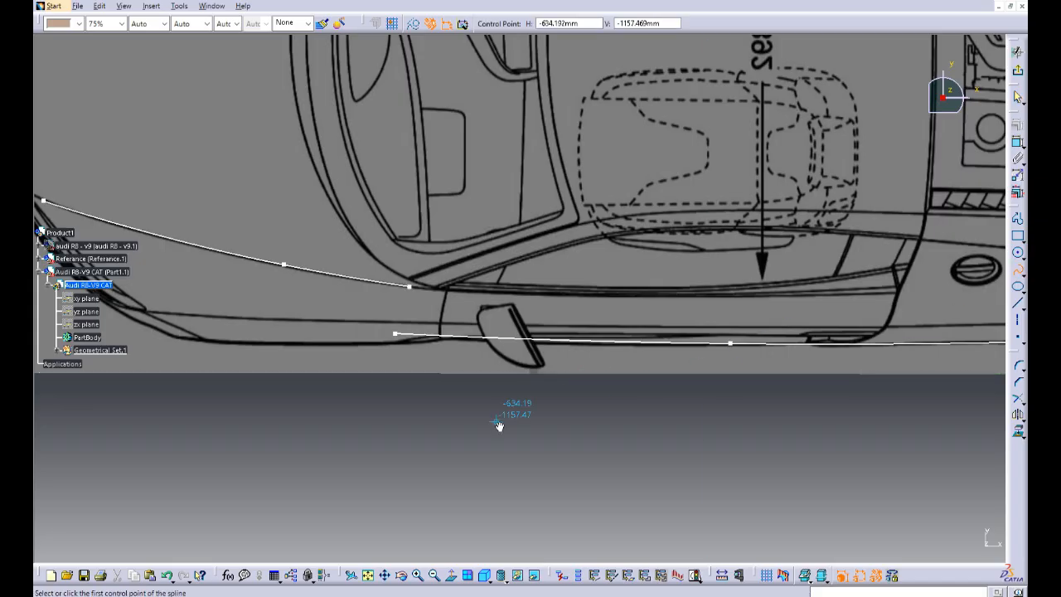
pyautogui.keyDown('ctrl'); pyautogui.moveTo(500, 426); pyautogui.dragTo(421, 296, button='middle'); pyautogui.keyUp('ctrl')
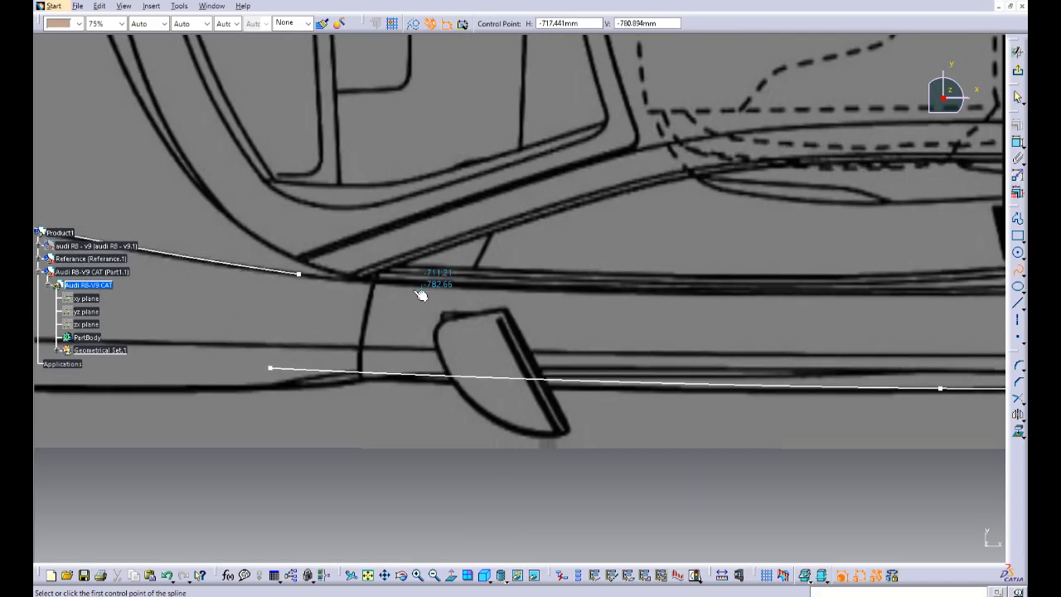
pyautogui.click(359, 278)
pyautogui.moveTo(788, 307); pyautogui.dragTo(589, 305, button='middle')
pyautogui.click(562, 293)
pyautogui.moveTo(769, 291); pyautogui.dragTo(390, 289, button='middle')
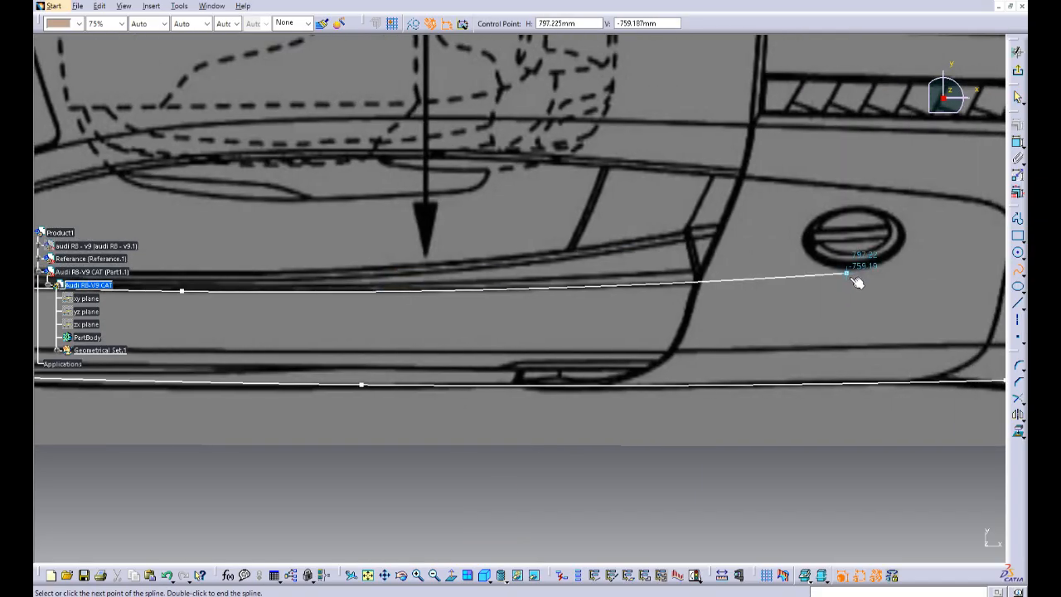
pyautogui.doubleClick(932, 271)
pyautogui.moveTo(931, 271)
pyautogui.keyDown('ctrl'); pyautogui.mouseDown(button='middle')
pyautogui.moveTo(655, 457)
pyautogui.moveTo(718, 440)
pyautogui.moveTo(603, 431)
pyautogui.mouseUp(button='middle'); pyautogui.keyUp('ctrl')
pyautogui.moveTo(329, 439)
pyautogui.mouseDown(button='middle')
pyautogui.moveTo(625, 426)
pyautogui.moveTo(718, 405)
pyautogui.moveTo(403, 436)
pyautogui.moveTo(189, 436)
pyautogui.mouseUp(button='middle')
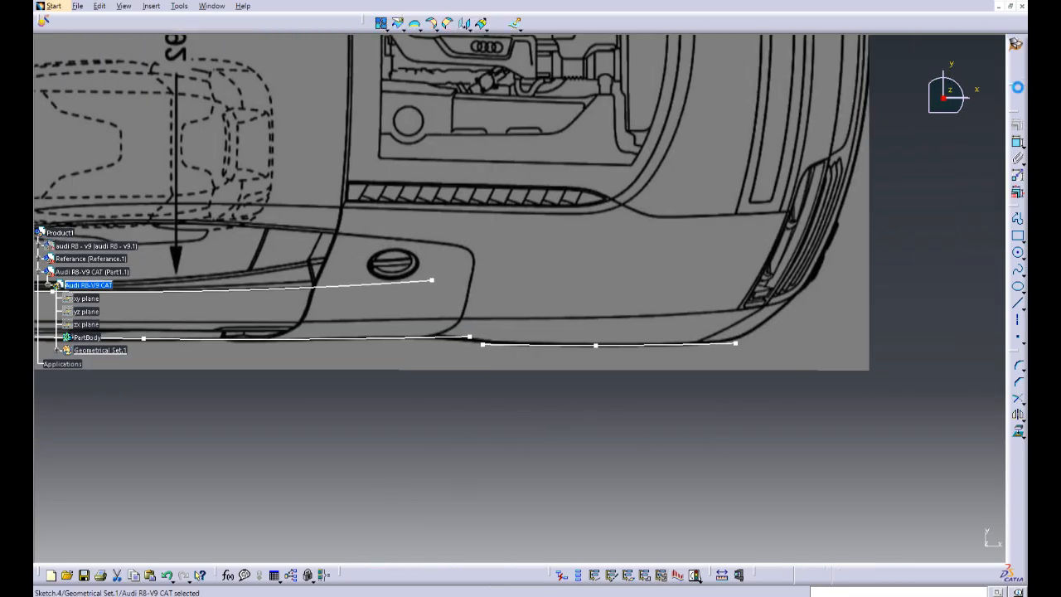
pyautogui.click(1018, 72)
# Step: Reopen the side-view sketch and draw a three-point spline along the rear deck line, from the tail forward to the rear window's lower end
pyautogui.moveTo(584, 389); pyautogui.dragTo(642, 315, button='middle')
pyautogui.moveTo(596, 259)
pyautogui.mouseDown(button='middle')
pyautogui.moveTo(649, 270)
pyautogui.moveTo(605, 228)
pyautogui.mouseUp(button='middle')
pyautogui.doubleClick(587, 171)
pyautogui.keyDown('ctrl'); pyautogui.moveTo(629, 266); pyautogui.dragTo(636, 205, button='middle'); pyautogui.keyUp('ctrl')
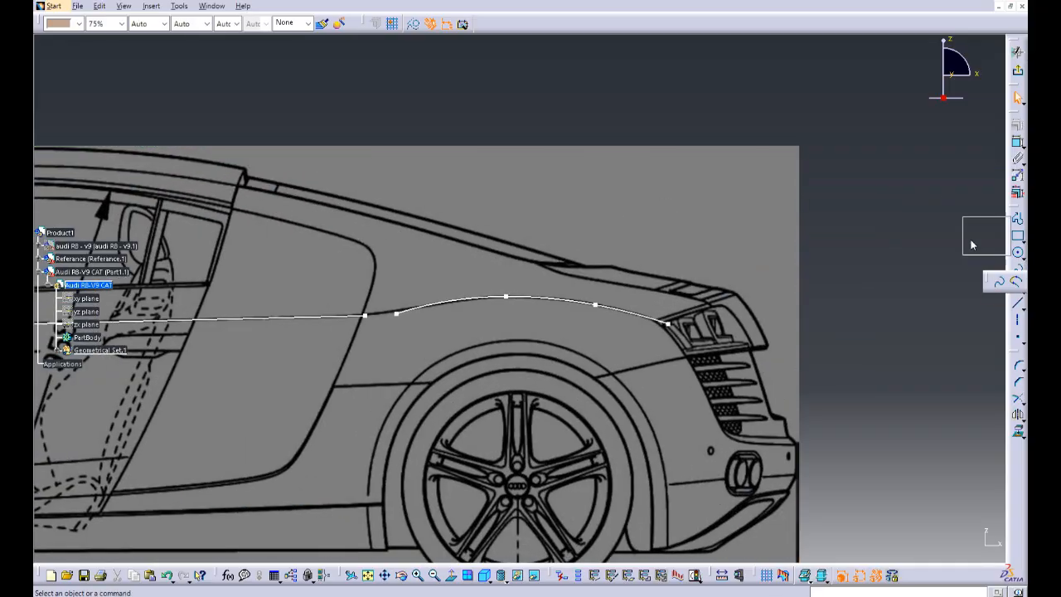
pyautogui.moveTo(971, 244); pyautogui.dragTo(936, 200)
pyautogui.click(942, 202)
pyautogui.moveTo(739, 299)
pyautogui.mouseDown(button='middle')
pyautogui.moveTo(708, 329)
pyautogui.moveTo(714, 267)
pyautogui.mouseUp(button='middle')
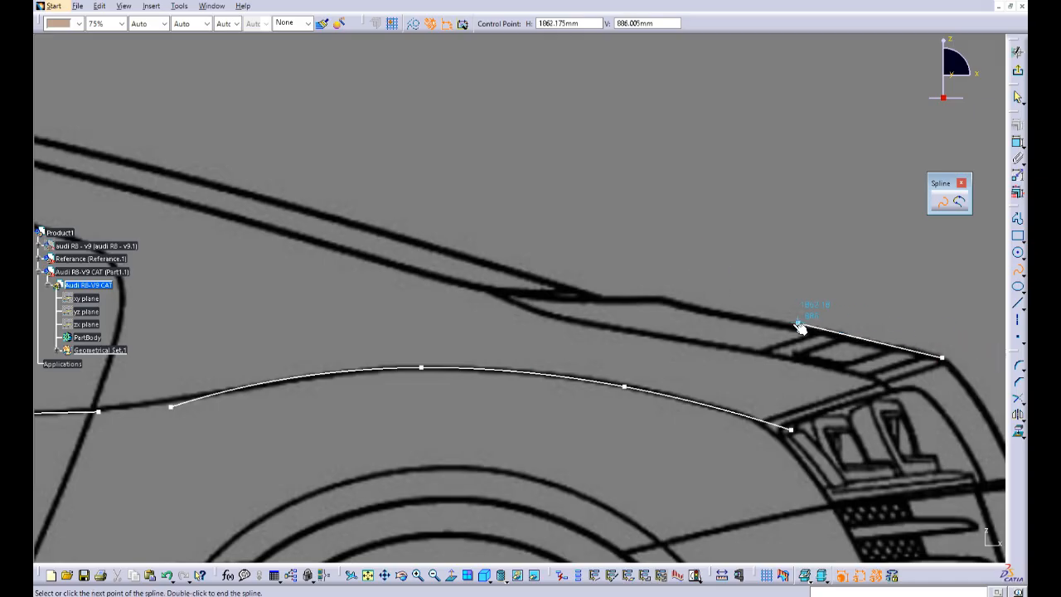
pyautogui.click(770, 320)
pyautogui.click(505, 272)
pyautogui.press('Escape')
pyautogui.press('Escape')
# Step: Draw a three-point spline along the windshield's outline in the side view, from the hood's rear edge up to the front of the roof
pyautogui.keyDown('ctrl'); pyautogui.moveTo(682, 189); pyautogui.dragTo(747, 261, button='middle'); pyautogui.keyUp('ctrl')
pyautogui.moveTo(748, 261)
pyautogui.mouseDown(button='middle')
pyautogui.moveTo(687, 232)
pyautogui.moveTo(719, 241)
pyautogui.moveTo(751, 283)
pyautogui.mouseUp(button='middle')
pyautogui.click(636, 286)
pyautogui.moveTo(752, 284); pyautogui.dragTo(778, 191, button='middle')
pyautogui.moveTo(778, 190)
pyautogui.keyDown('ctrl'); pyautogui.mouseDown(button='middle')
pyautogui.moveTo(853, 267)
pyautogui.moveTo(955, 258)
pyautogui.mouseUp(button='middle'); pyautogui.keyUp('ctrl')
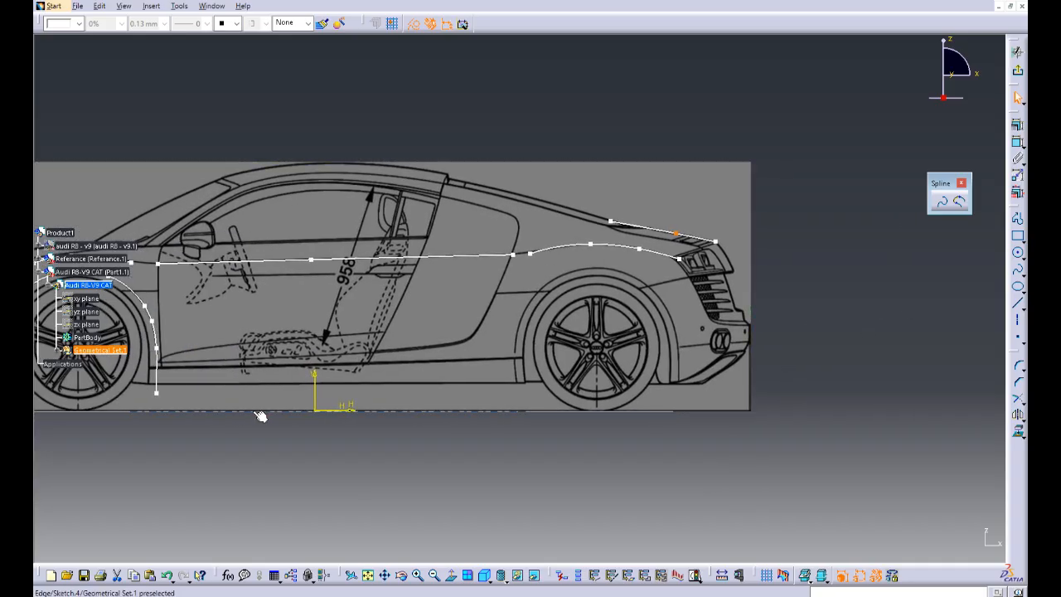
pyautogui.moveTo(260, 417); pyautogui.dragTo(599, 446, button='middle')
pyautogui.keyDown('ctrl'); pyautogui.moveTo(598, 446); pyautogui.dragTo(591, 412, button='middle'); pyautogui.keyUp('ctrl')
pyautogui.click(1018, 274)
pyautogui.moveTo(483, 247); pyautogui.dragTo(504, 241, button='middle')
pyautogui.click(211, 400)
pyautogui.click(508, 235)
pyautogui.moveTo(766, 124); pyautogui.dragTo(473, 225, button='middle')
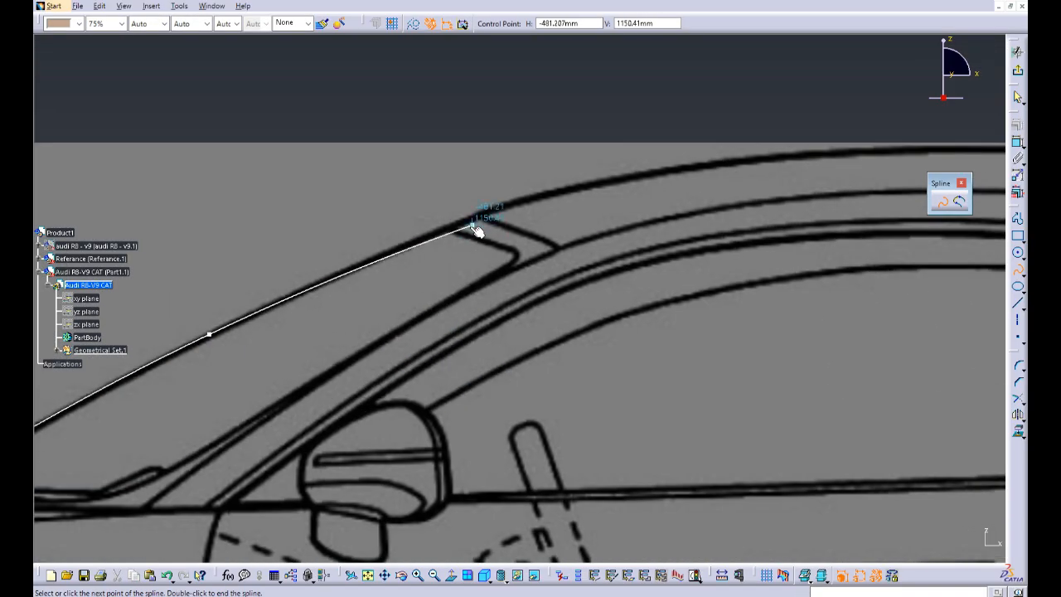
pyautogui.doubleClick(436, 232)
# Step: Draw a three-point spline along the roof line, starting behind the windshield's upper end and finishing just past the roof's rear edge
pyautogui.keyDown('ctrl'); pyautogui.moveTo(617, 83); pyautogui.dragTo(649, 138, button='middle'); pyautogui.keyUp('ctrl')
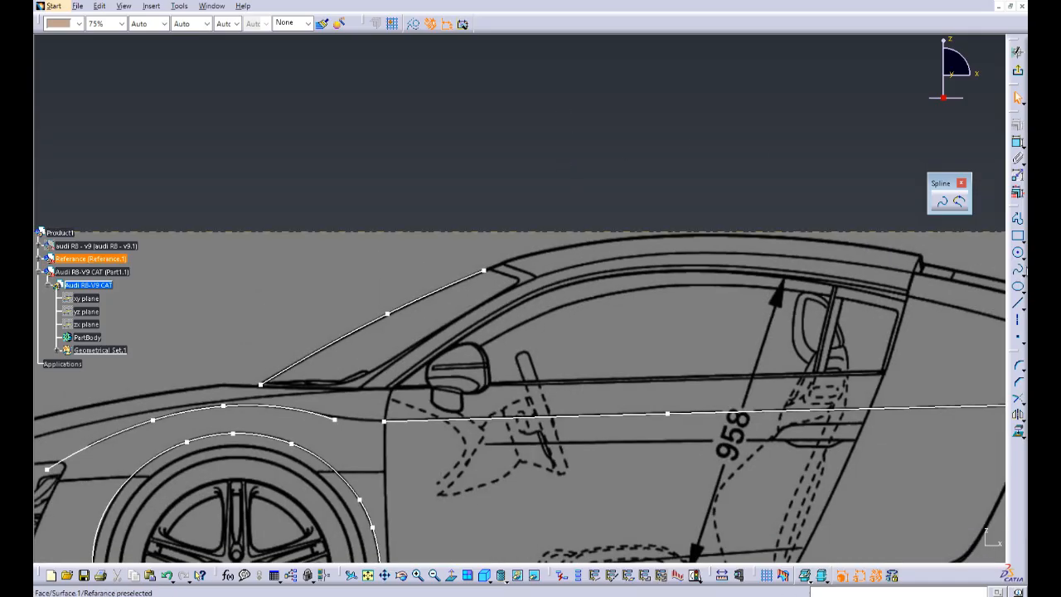
pyautogui.click(1016, 275)
pyautogui.moveTo(555, 244); pyautogui.dragTo(483, 294, button='middle')
pyautogui.keyDown('ctrl'); pyautogui.moveTo(483, 293); pyautogui.dragTo(471, 273, button='middle'); pyautogui.keyUp('ctrl')
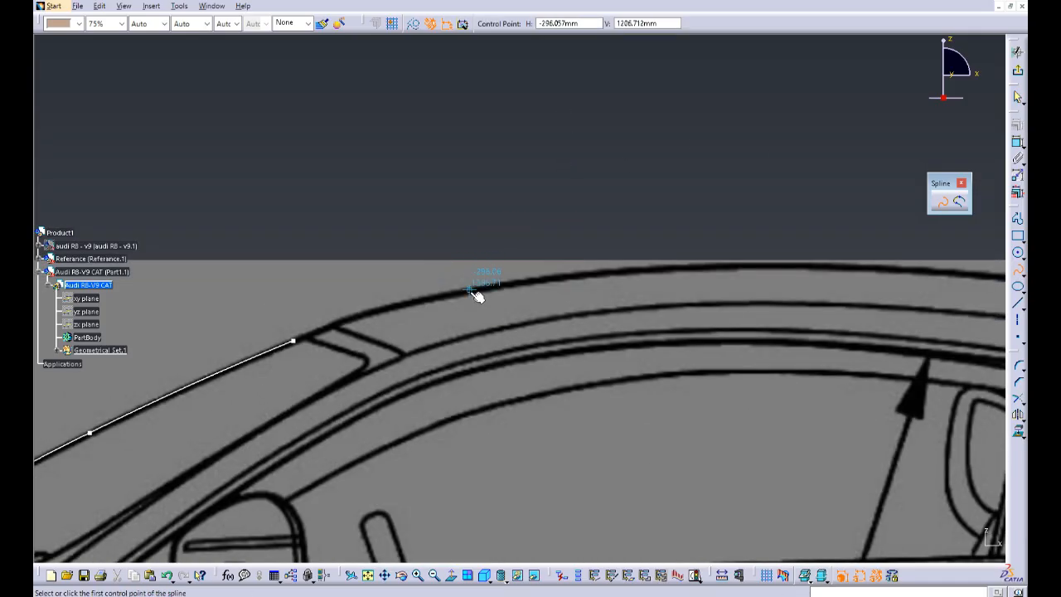
pyautogui.click(469, 289)
pyautogui.moveTo(748, 268); pyautogui.dragTo(318, 213, button='middle')
pyautogui.click(419, 213)
pyautogui.moveTo(762, 265); pyautogui.dragTo(527, 239, button='middle')
pyautogui.click(658, 247)
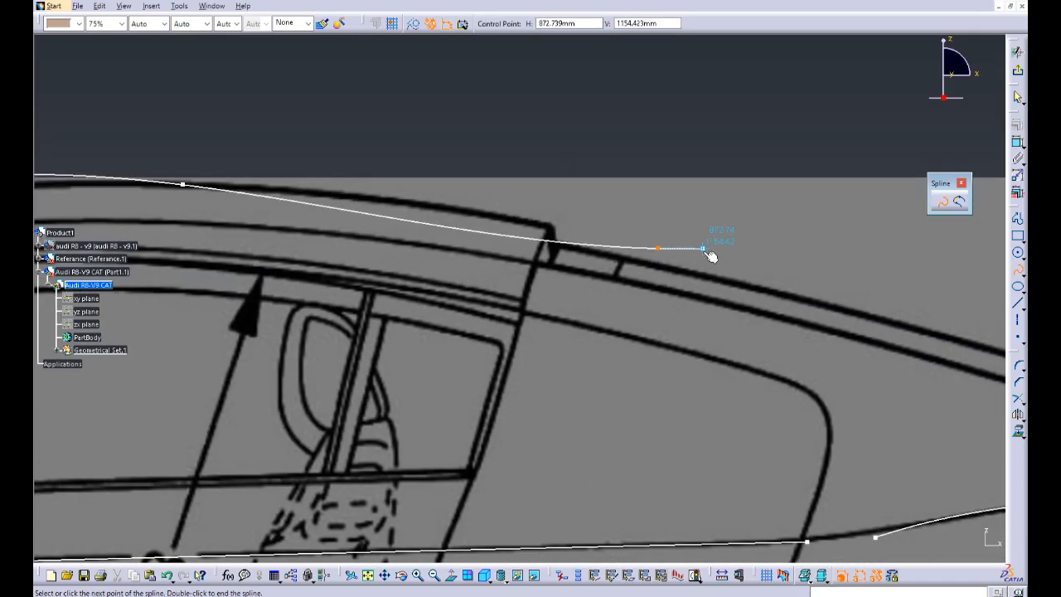
pyautogui.press('Escape')
# Step: Bridge the gap between the roof spline's front end and the windshield spline's upper end with a Connect curve
pyautogui.moveTo(461, 95); pyautogui.dragTo(647, 141, button='middle')
pyautogui.moveTo(375, 168); pyautogui.dragTo(671, 167, button='middle')
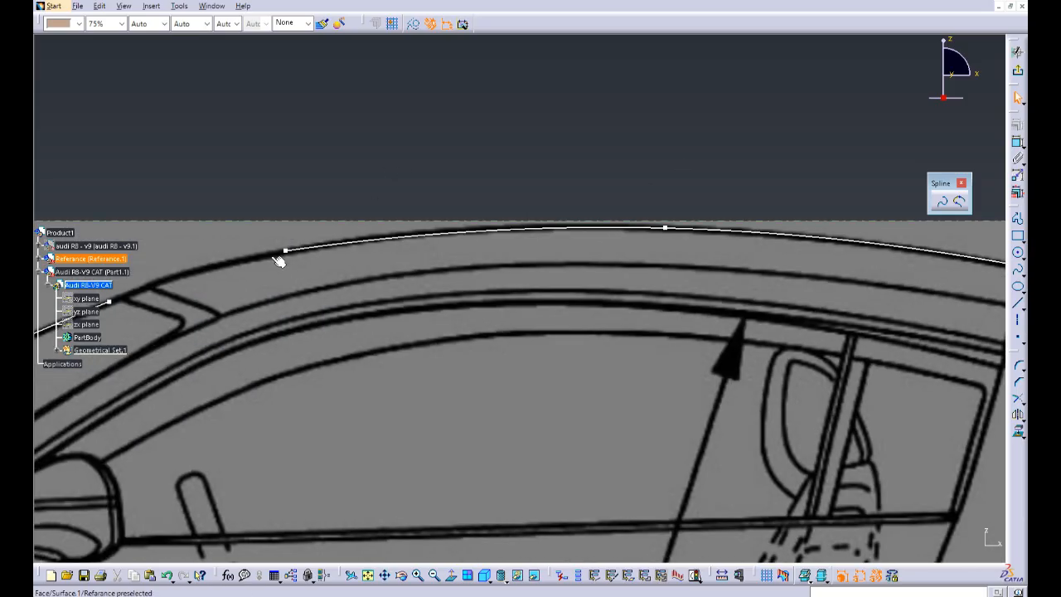
pyautogui.moveTo(276, 257); pyautogui.dragTo(511, 233, button='middle')
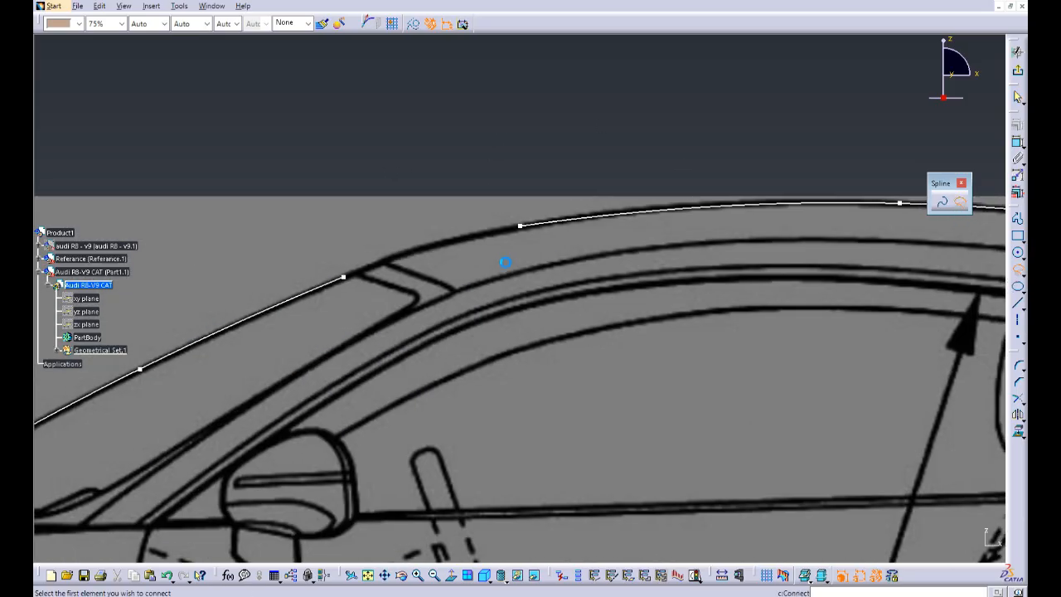
pyautogui.click(346, 283)
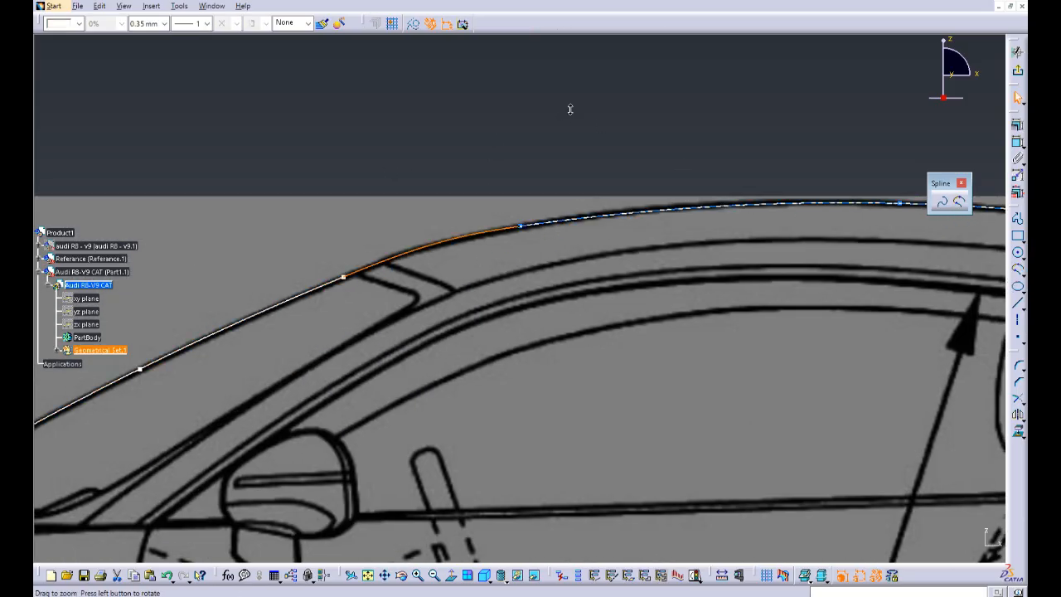
# Step: Examine the traced splines against the blueprints from several angles and exit the side-view sketch
pyautogui.moveTo(569, 109); pyautogui.dragTo(598, 465, button='middle')
pyautogui.click(708, 504)
pyautogui.moveTo(708, 505); pyautogui.dragTo(592, 421, button='middle')
pyautogui.moveTo(451, 484)
pyautogui.mouseDown(button='middle')
pyautogui.moveTo(509, 470)
pyautogui.moveTo(534, 418)
pyautogui.mouseUp(button='middle')
pyautogui.moveTo(721, 320); pyautogui.dragTo(505, 324, button='middle')
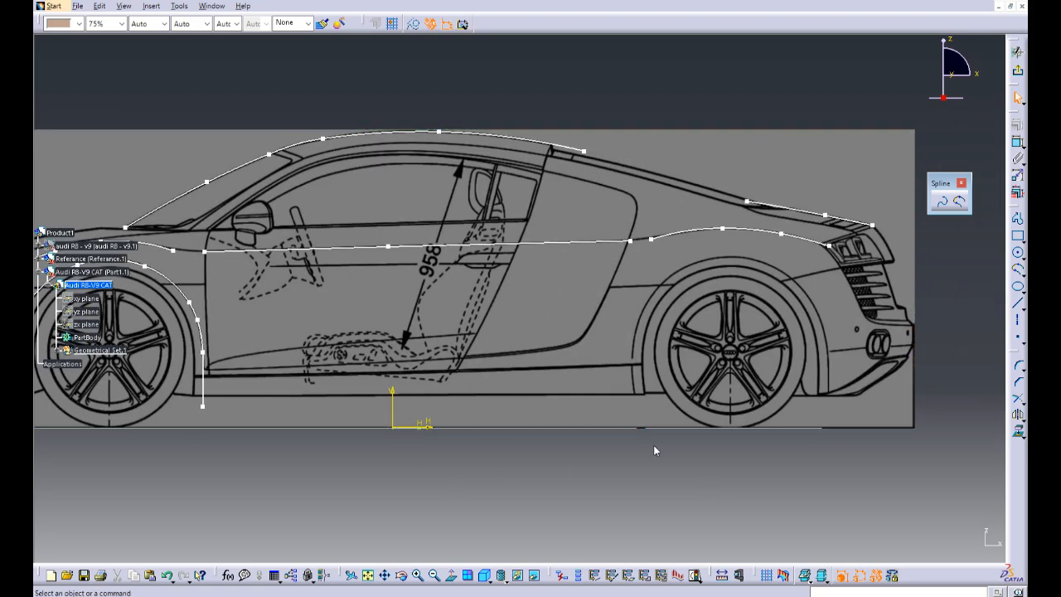
pyautogui.moveTo(601, 336); pyautogui.dragTo(592, 379, button='middle')
pyautogui.moveTo(469, 491); pyautogui.dragTo(575, 482, button='middle')
pyautogui.moveTo(574, 386)
pyautogui.mouseDown(button='middle')
pyautogui.moveTo(574, 400)
pyautogui.moveTo(547, 365)
pyautogui.mouseUp(button='middle')
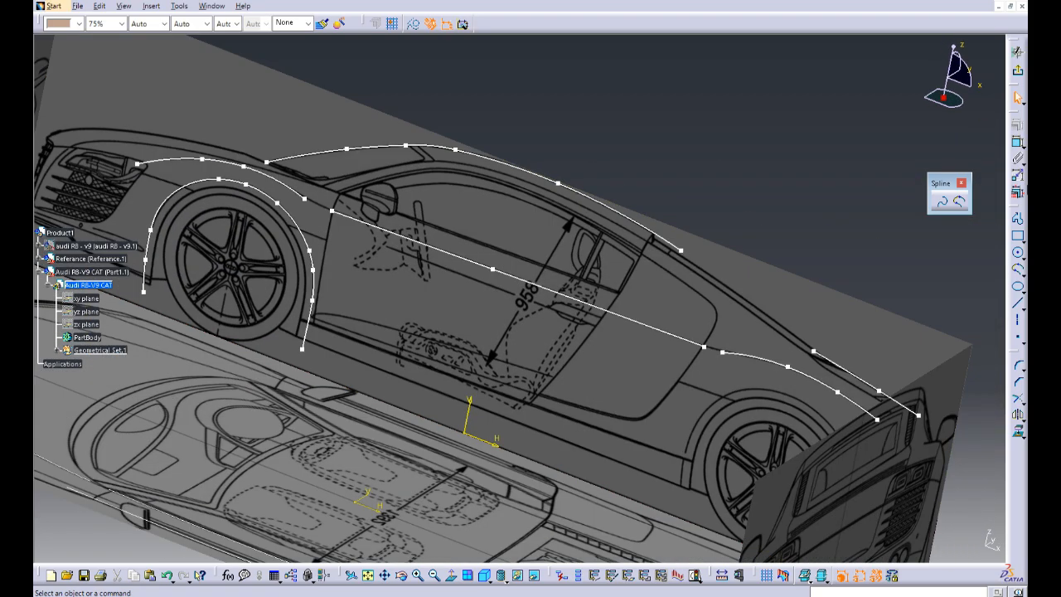
pyautogui.click(1018, 73)
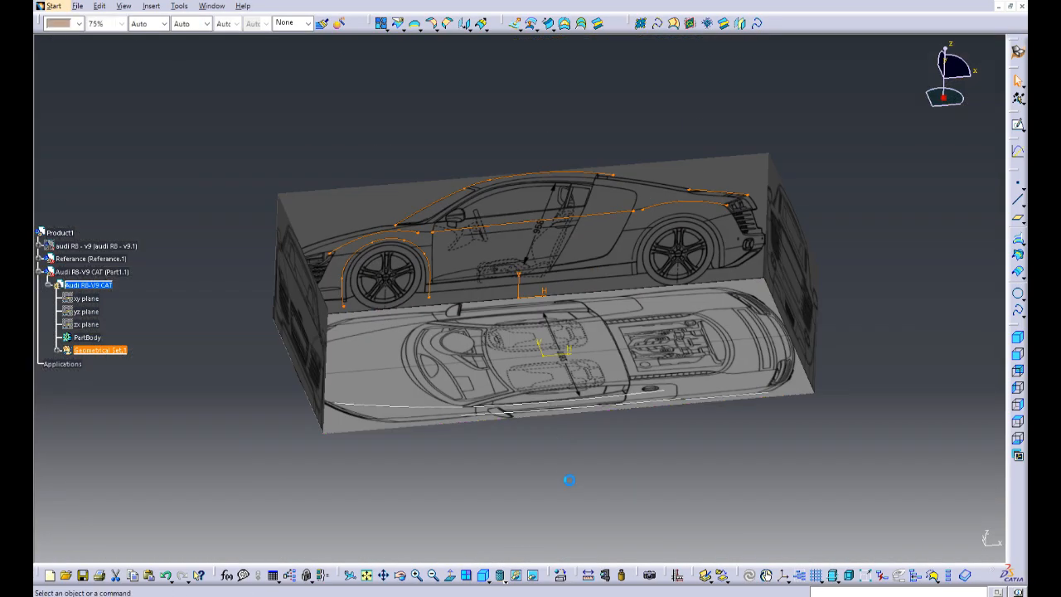
pyautogui.moveTo(569, 481)
pyautogui.mouseDown(button='middle')
pyautogui.moveTo(607, 383)
pyautogui.moveTo(543, 249)
pyautogui.moveTo(549, 338)
pyautogui.moveTo(547, 317)
pyautogui.mouseUp(button='middle')
# Step: Reopen the side-view sketch and draw a three-point spline along the side window's lower edge, from the door's front edge to just past the rear side window
pyautogui.doubleClick(597, 164)
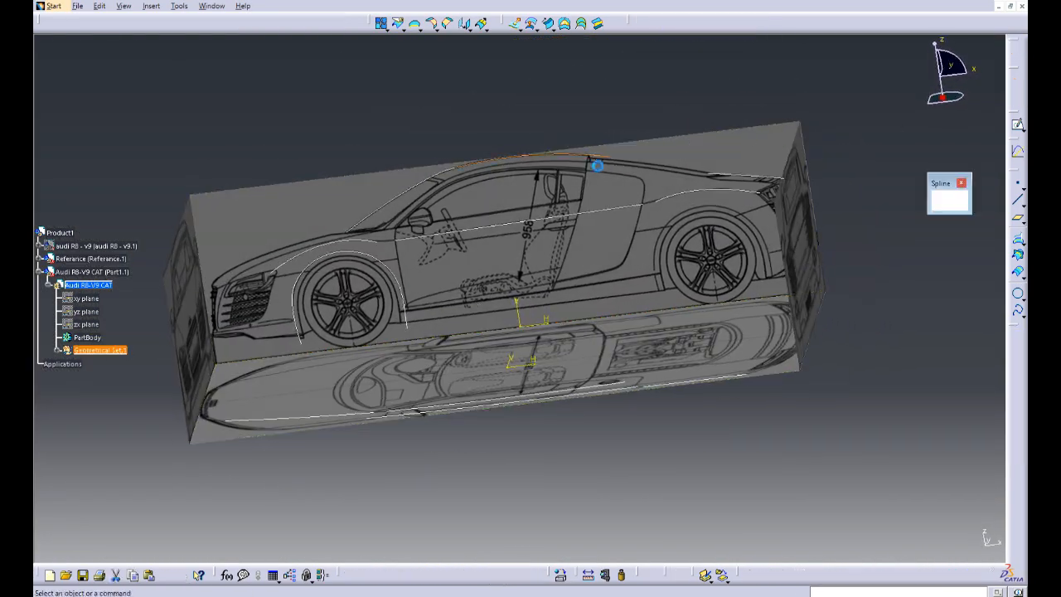
pyautogui.moveTo(543, 203)
pyautogui.mouseDown(button='middle')
pyautogui.moveTo(540, 131)
pyautogui.moveTo(761, 285)
pyautogui.mouseUp(button='middle')
pyautogui.click(942, 202)
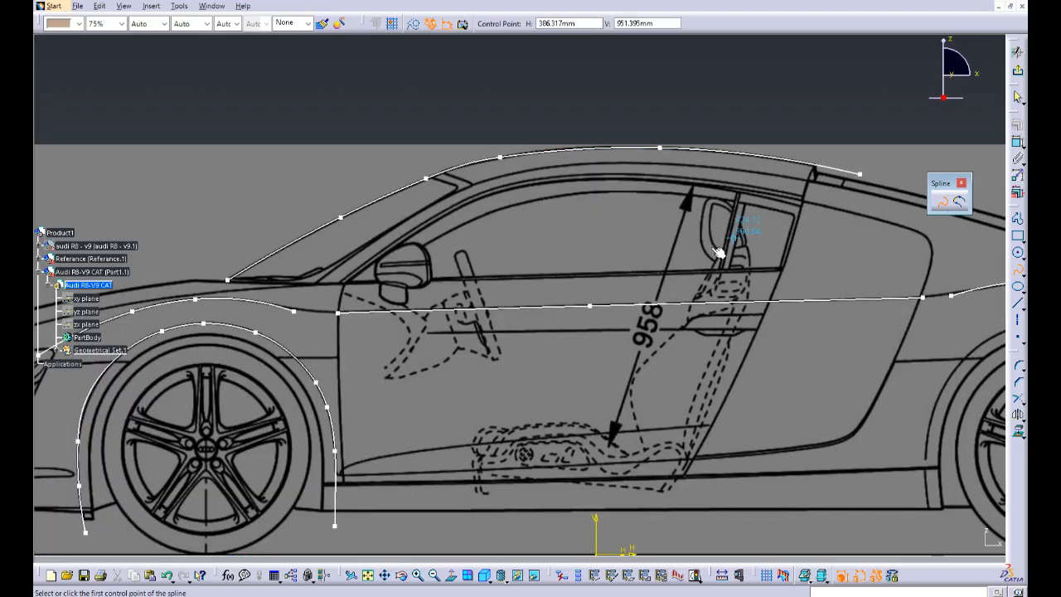
pyautogui.moveTo(403, 271)
pyautogui.mouseDown(button='middle')
pyautogui.moveTo(420, 280)
pyautogui.moveTo(500, 245)
pyautogui.moveTo(500, 228)
pyautogui.mouseUp(button='middle')
pyautogui.moveTo(292, 305); pyautogui.dragTo(321, 269, button='middle')
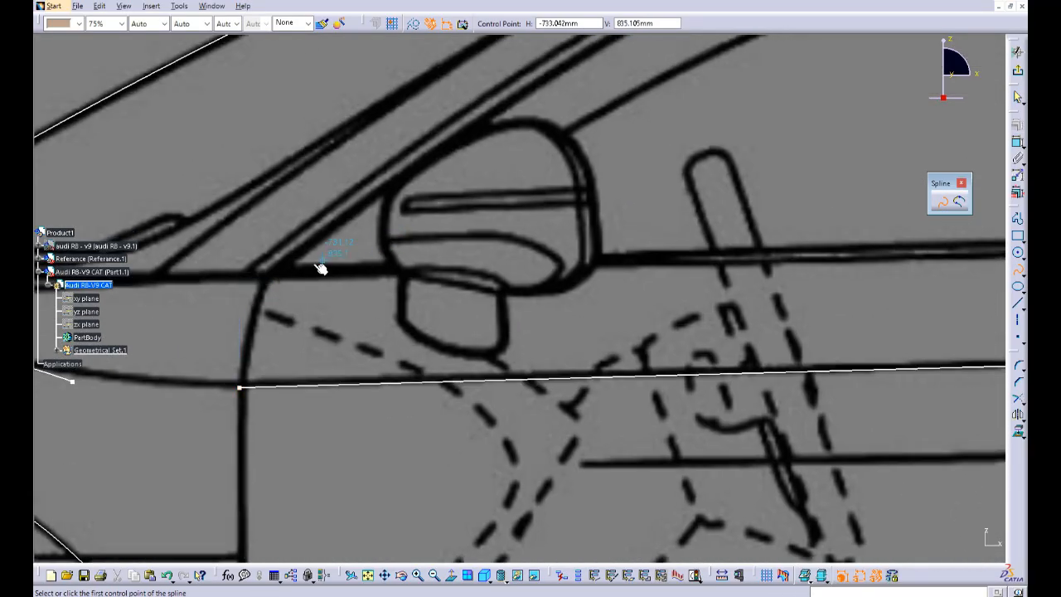
pyautogui.moveTo(799, 289); pyautogui.dragTo(523, 276, button='middle')
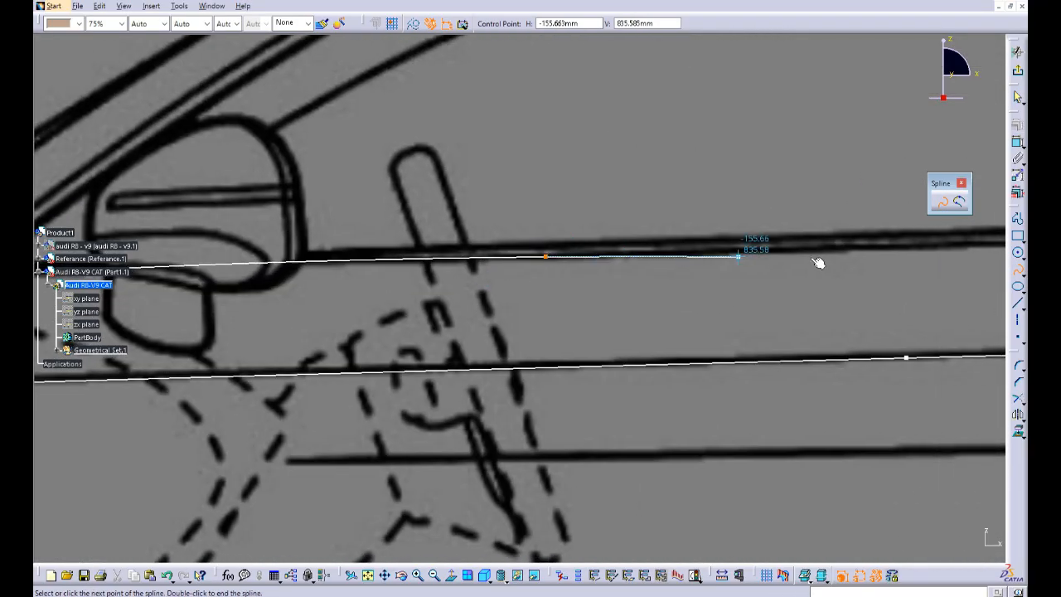
pyautogui.moveTo(818, 263); pyautogui.dragTo(473, 268, button='middle')
pyautogui.moveTo(783, 251); pyautogui.dragTo(504, 250, button='middle')
pyautogui.moveTo(812, 243); pyautogui.dragTo(813, 285, button='middle')
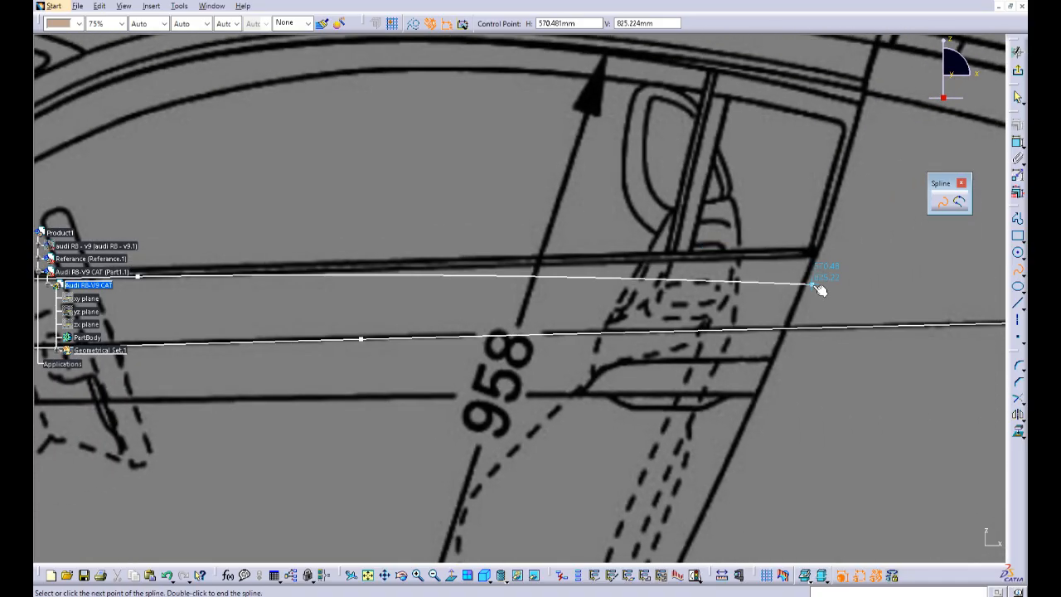
pyautogui.doubleClick(884, 251)
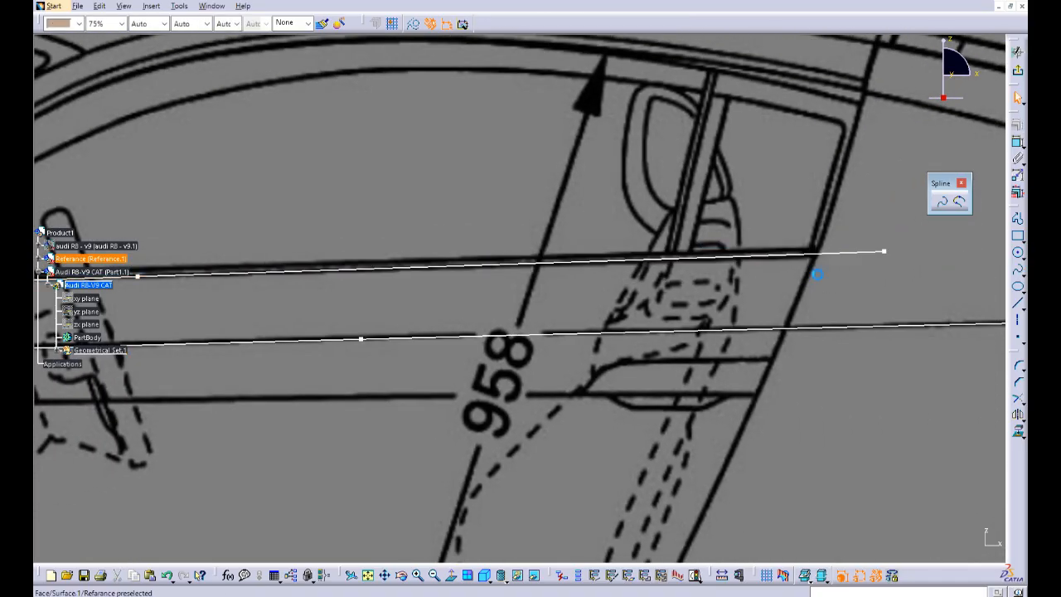
pyautogui.moveTo(615, 242); pyautogui.dragTo(592, 275, button='middle')
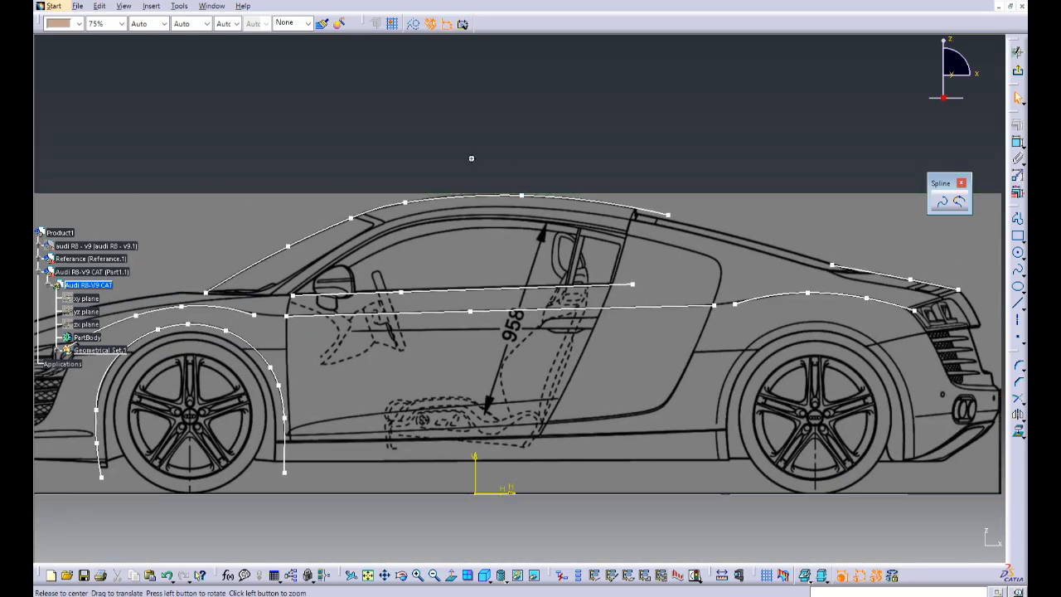
pyautogui.moveTo(470, 158)
pyautogui.mouseDown(button='middle')
pyautogui.moveTo(626, 149)
pyautogui.moveTo(626, 122)
pyautogui.mouseUp(button='middle')
pyautogui.moveTo(630, 234)
pyautogui.mouseDown(button='middle')
pyautogui.moveTo(570, 217)
pyautogui.moveTo(568, 204)
pyautogui.mouseUp(button='middle')
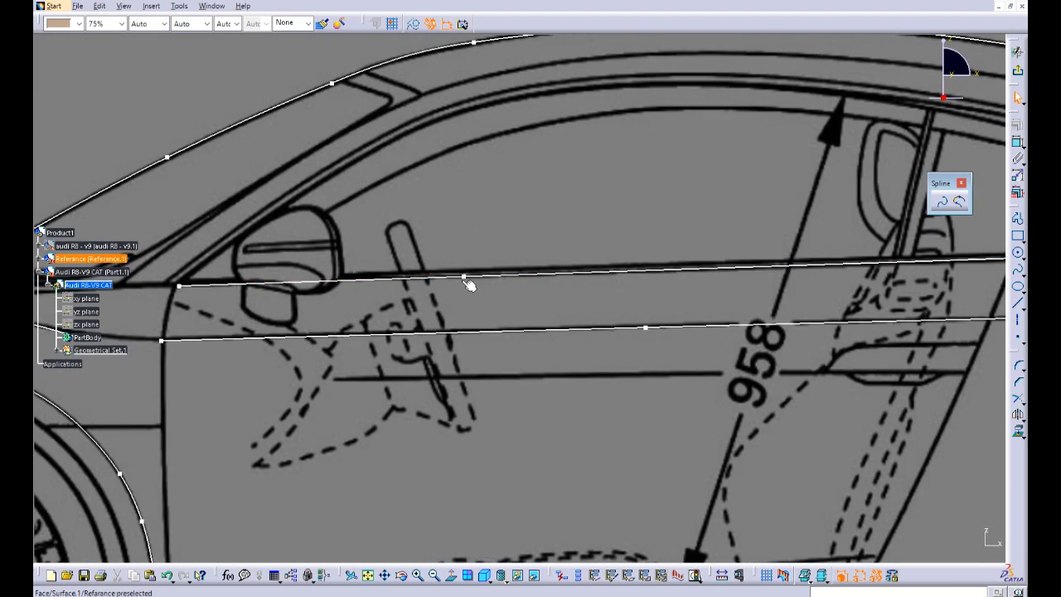
# Step: Slide the window-edge spline's middle control point rearward along the line and extend its rear endpoint farther past the rear side window
pyautogui.moveTo(530, 284); pyautogui.dragTo(671, 269)
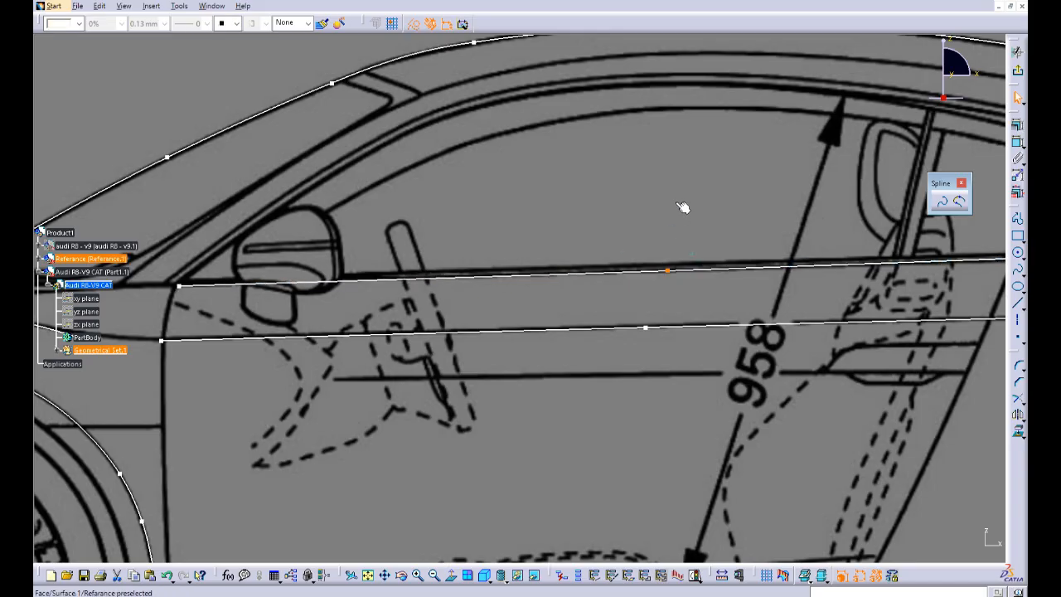
pyautogui.moveTo(684, 211); pyautogui.dragTo(691, 241, button='middle')
pyautogui.moveTo(892, 262); pyautogui.dragTo(657, 260, button='middle')
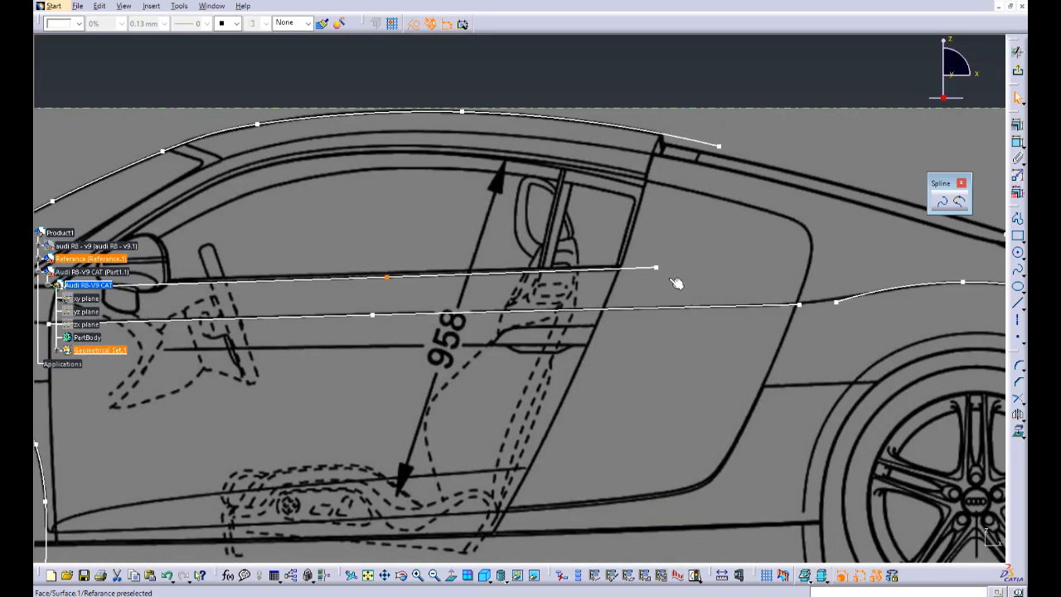
pyautogui.moveTo(716, 274); pyautogui.dragTo(721, 273)
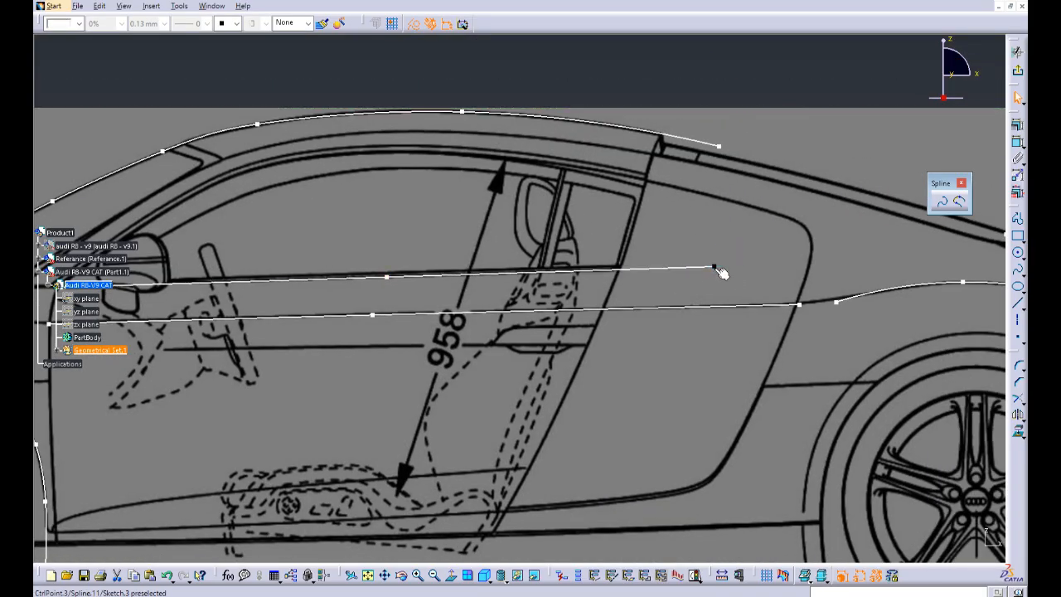
# Step: Move the middle control point of the lower door spline rearward to sit directly below the window-edge spline's middle point
pyautogui.moveTo(728, 204); pyautogui.dragTo(383, 337, button='middle')
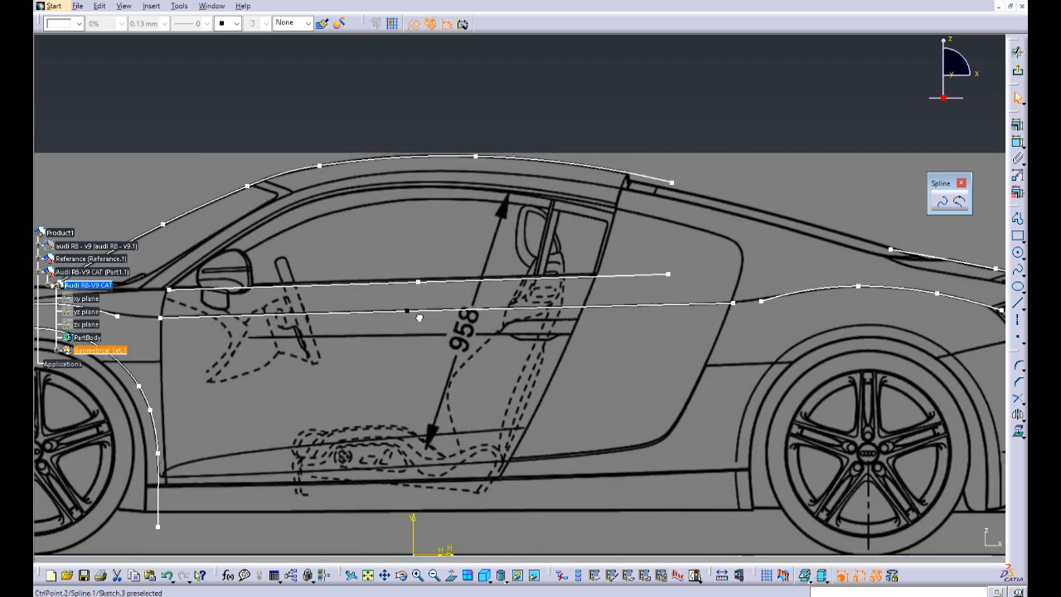
pyautogui.moveTo(550, 104); pyautogui.dragTo(547, 131, button='middle')
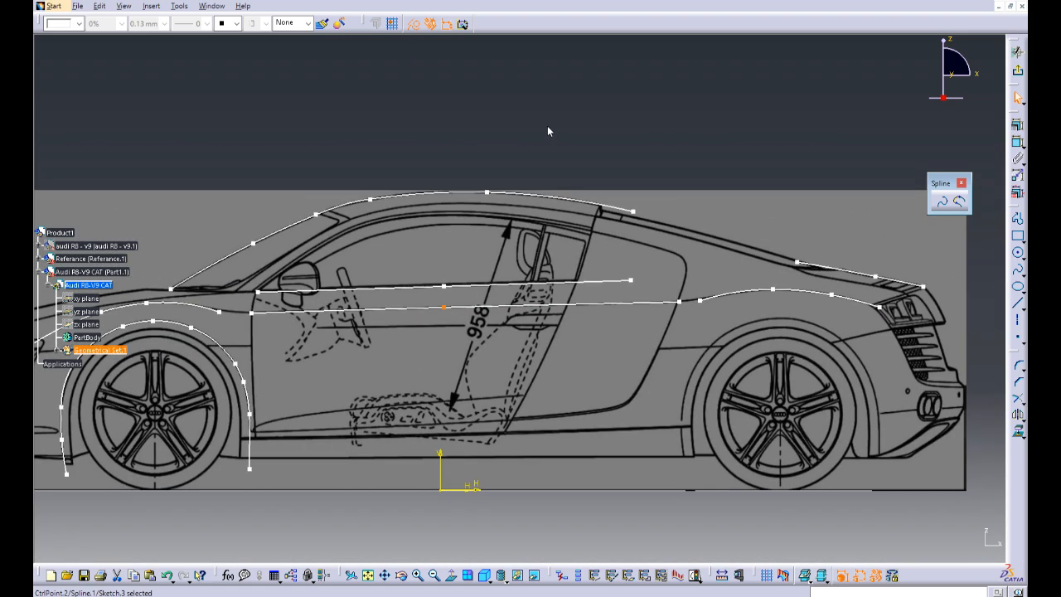
pyautogui.click(551, 122)
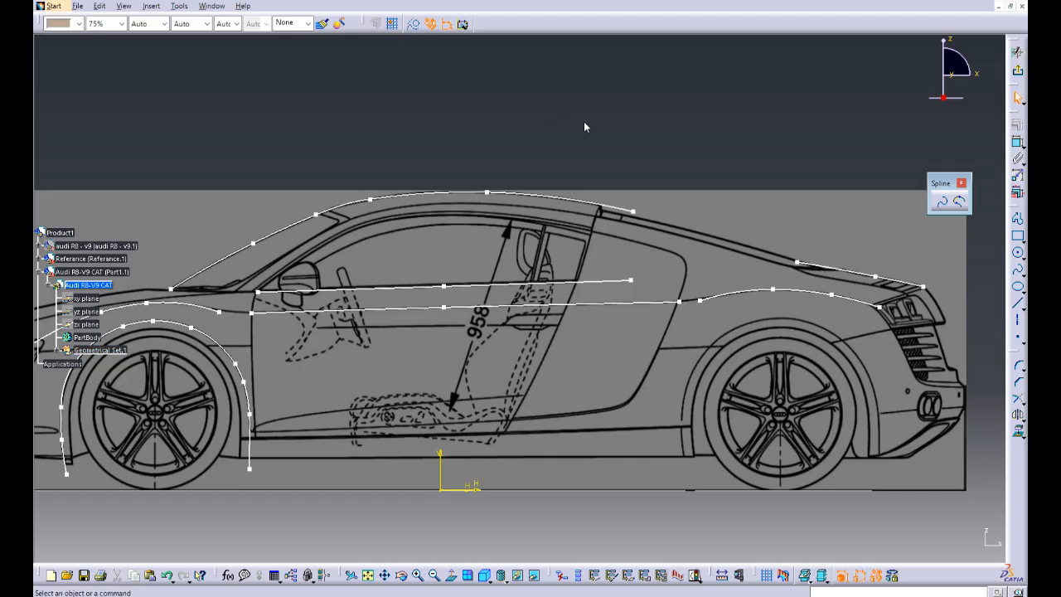
# Step: Check the adjusted splines against the side-view blueprint and exit the sketch
pyautogui.moveTo(407, 128)
pyautogui.mouseDown(button='middle')
pyautogui.moveTo(521, 124)
pyautogui.moveTo(579, 202)
pyautogui.mouseUp(button='middle')
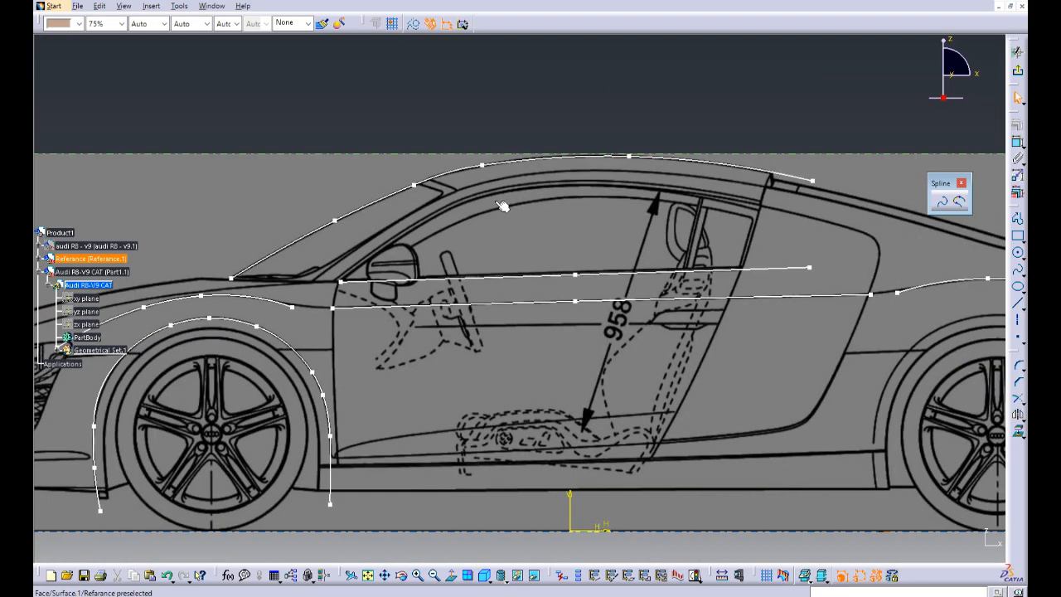
pyautogui.moveTo(472, 206); pyautogui.dragTo(579, 171, button='middle')
pyautogui.moveTo(688, 172)
pyautogui.mouseDown(button='middle')
pyautogui.moveTo(718, 208)
pyautogui.moveTo(701, 195)
pyautogui.mouseUp(button='middle')
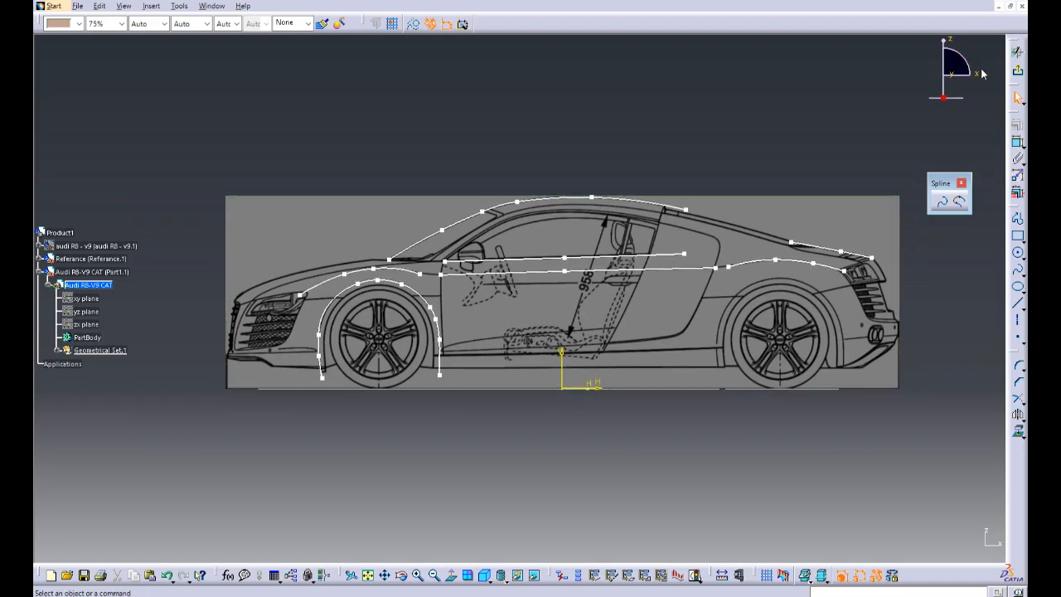
pyautogui.click(804, 576)
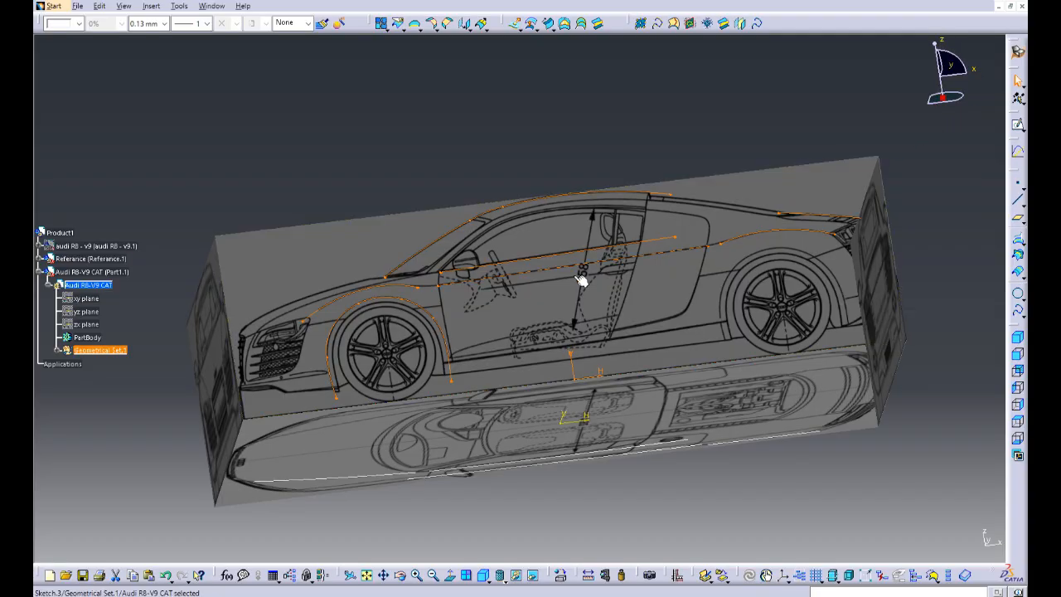
# Step: Start a Combine curve along directions and extract the side view's window-edge spline as its first curve
pyautogui.moveTo(582, 282)
pyautogui.mouseDown(button='middle')
pyautogui.moveTo(589, 247)
pyautogui.moveTo(597, 437)
pyautogui.moveTo(569, 392)
pyautogui.moveTo(678, 315)
pyautogui.moveTo(666, 394)
pyautogui.mouseUp(button='middle')
pyautogui.click(729, 406)
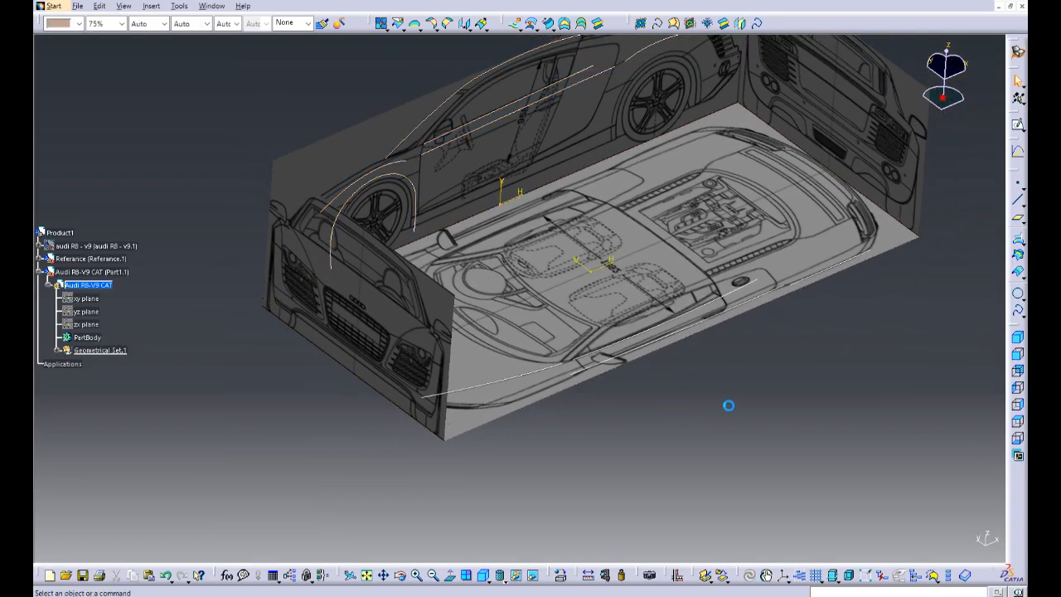
pyautogui.moveTo(730, 405)
pyautogui.mouseDown(button='middle')
pyautogui.moveTo(693, 479)
pyautogui.moveTo(663, 366)
pyautogui.mouseUp(button='middle')
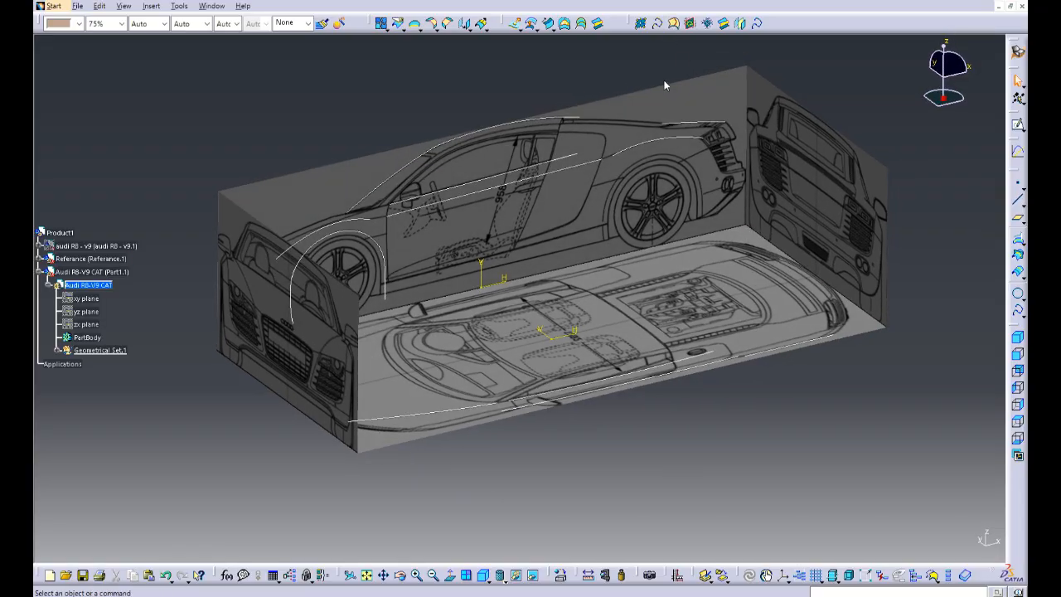
pyautogui.click(1021, 244)
pyautogui.moveTo(928, 161); pyautogui.dragTo(817, 36)
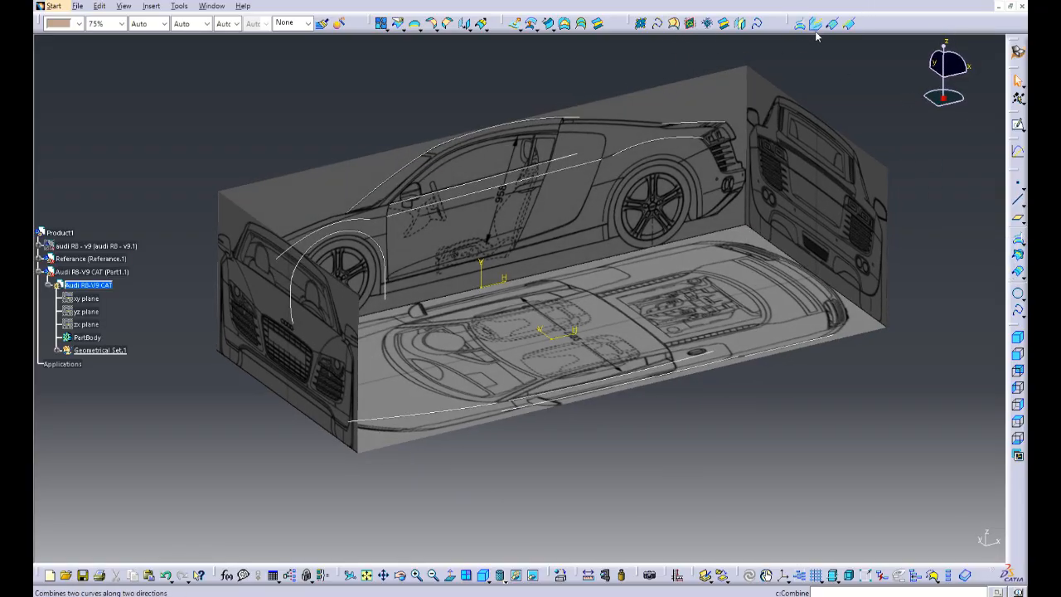
pyautogui.press('Return')
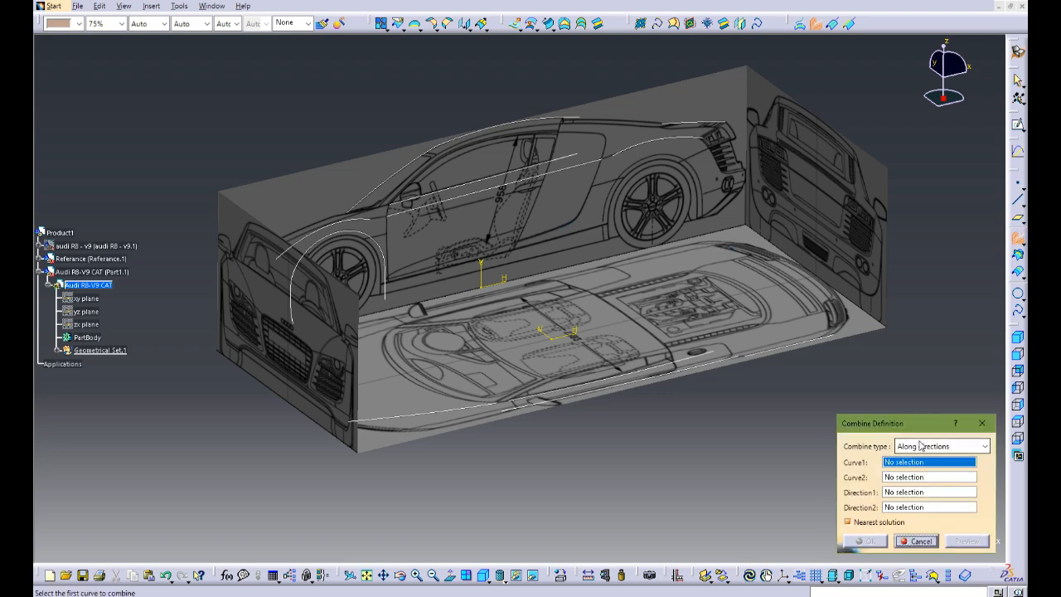
pyautogui.rightClick(911, 469)
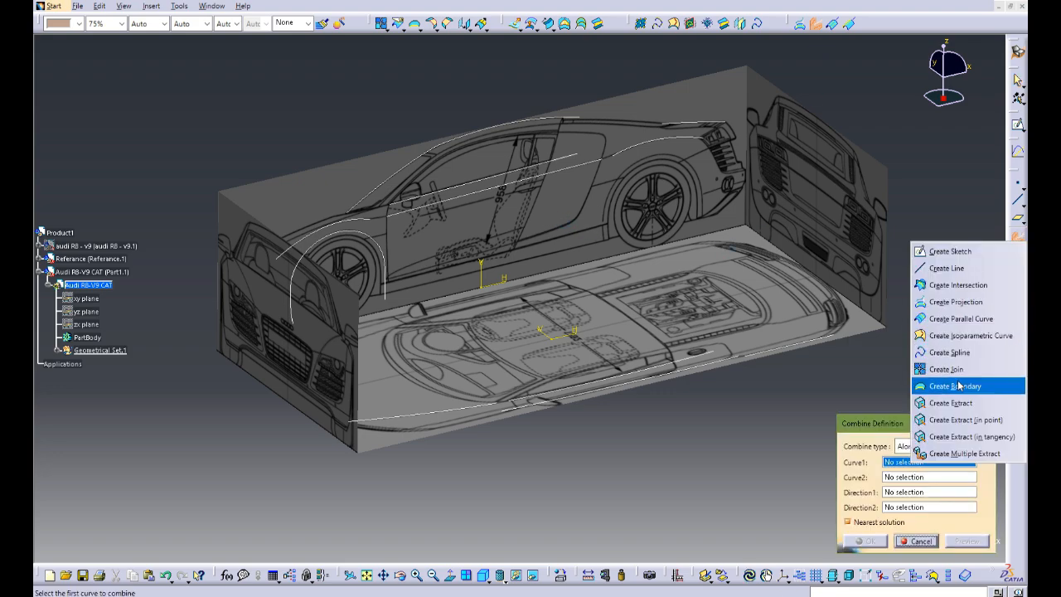
pyautogui.click(957, 403)
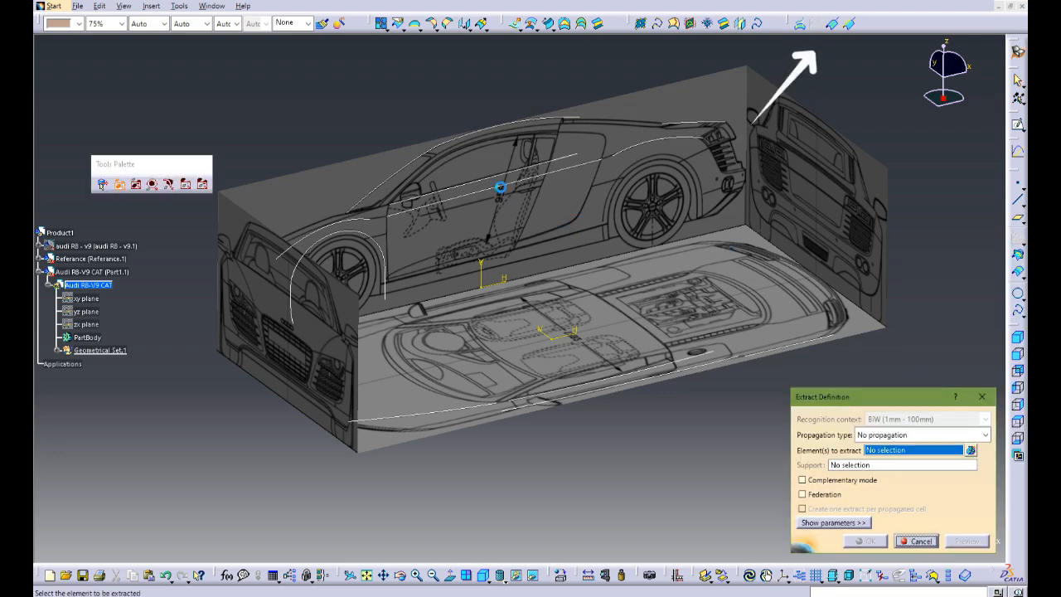
pyautogui.click(504, 184)
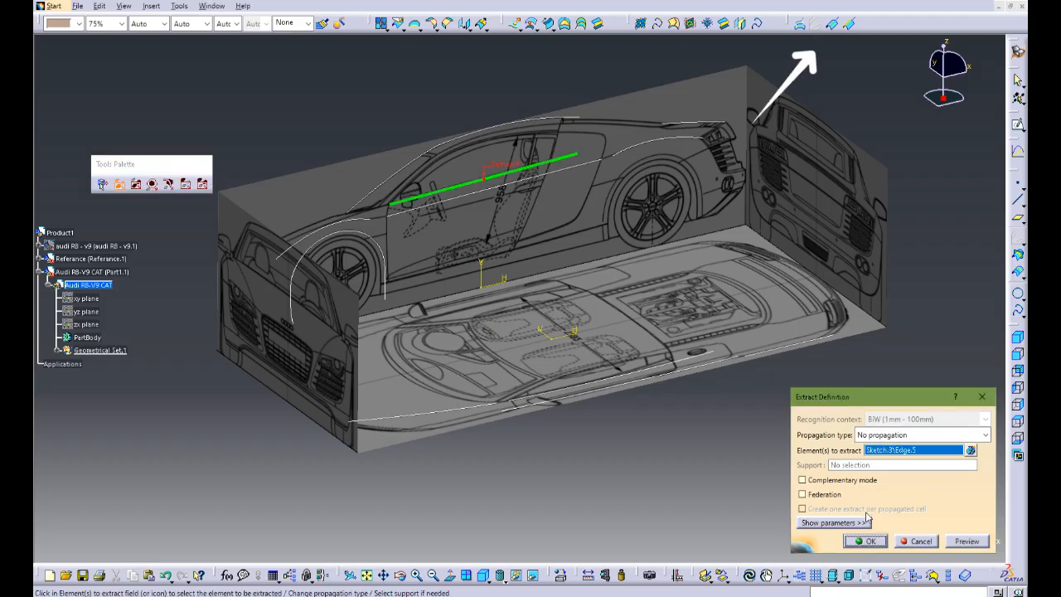
pyautogui.click(870, 543)
# Step: Extract the matching window-edge spline on the top-view blueprint as the second curve of the Combine
pyautogui.moveTo(597, 332); pyautogui.dragTo(648, 330, button='middle')
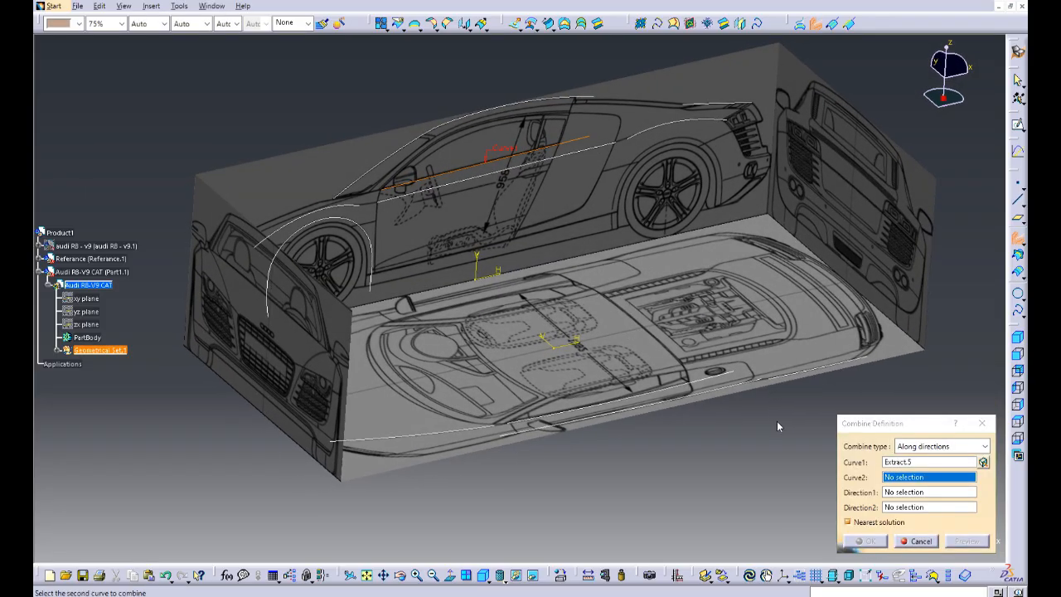
pyautogui.rightClick(899, 477)
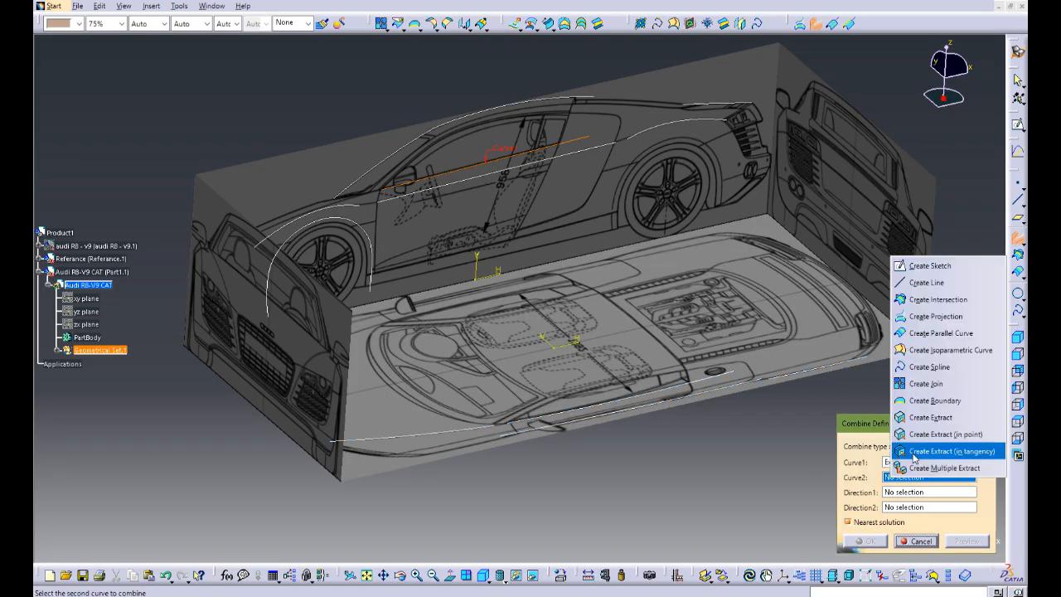
pyautogui.click(920, 419)
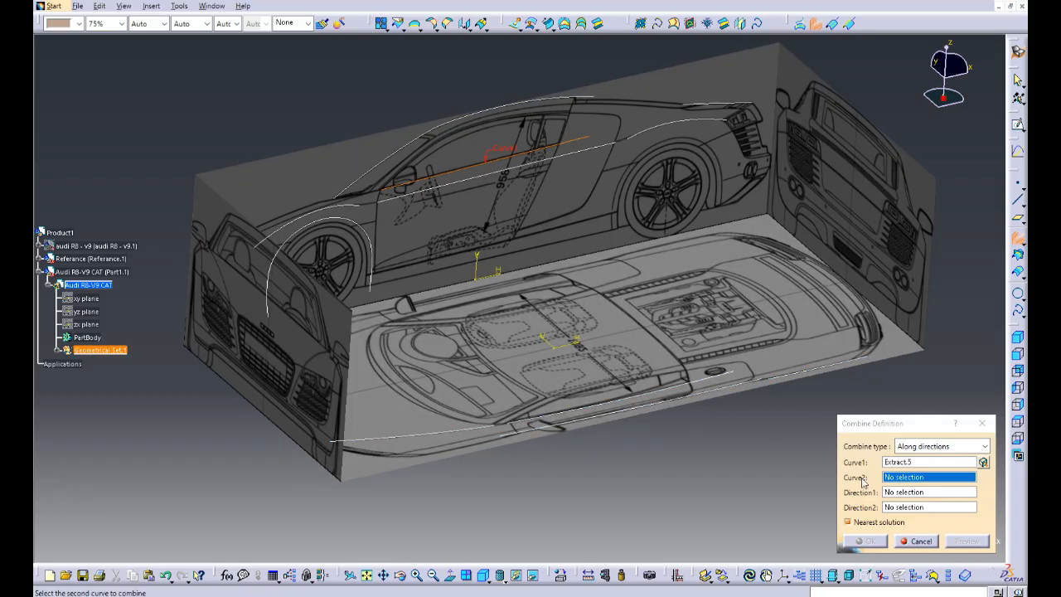
pyautogui.rightClick(892, 478)
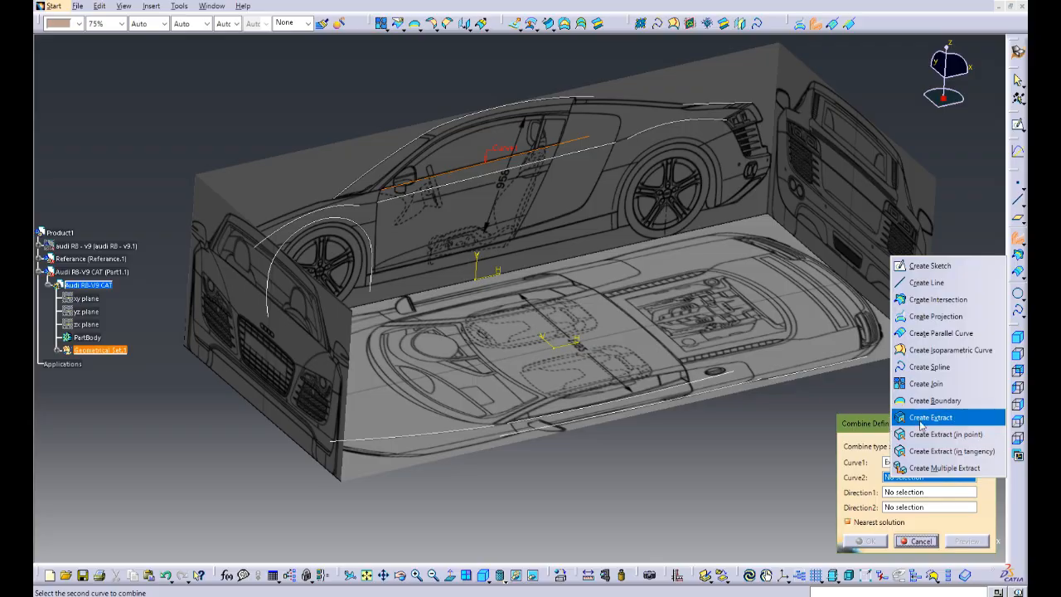
pyautogui.click(627, 331)
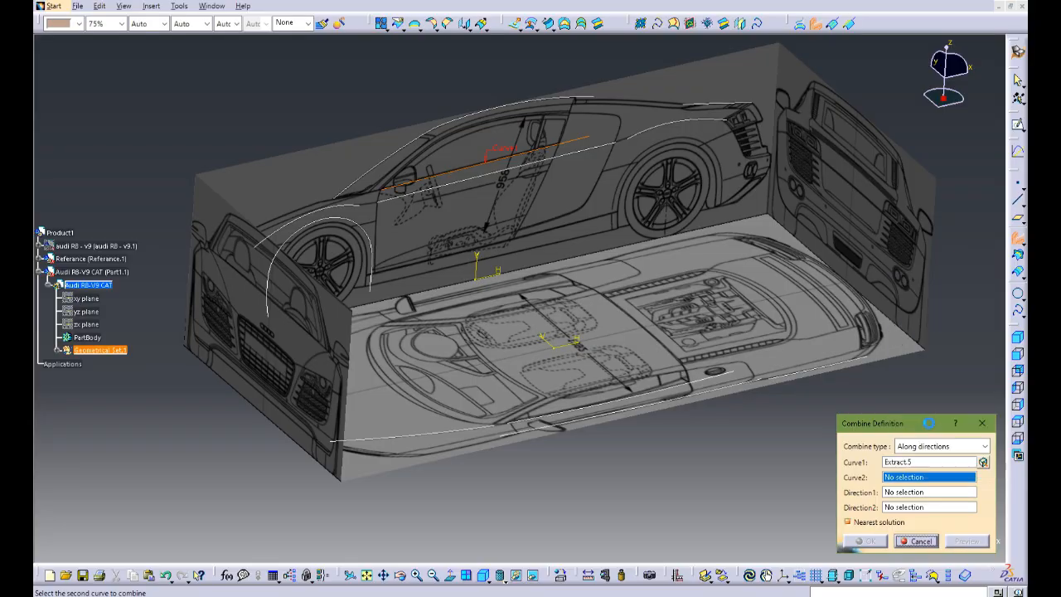
pyautogui.click(647, 400)
pyautogui.click(865, 540)
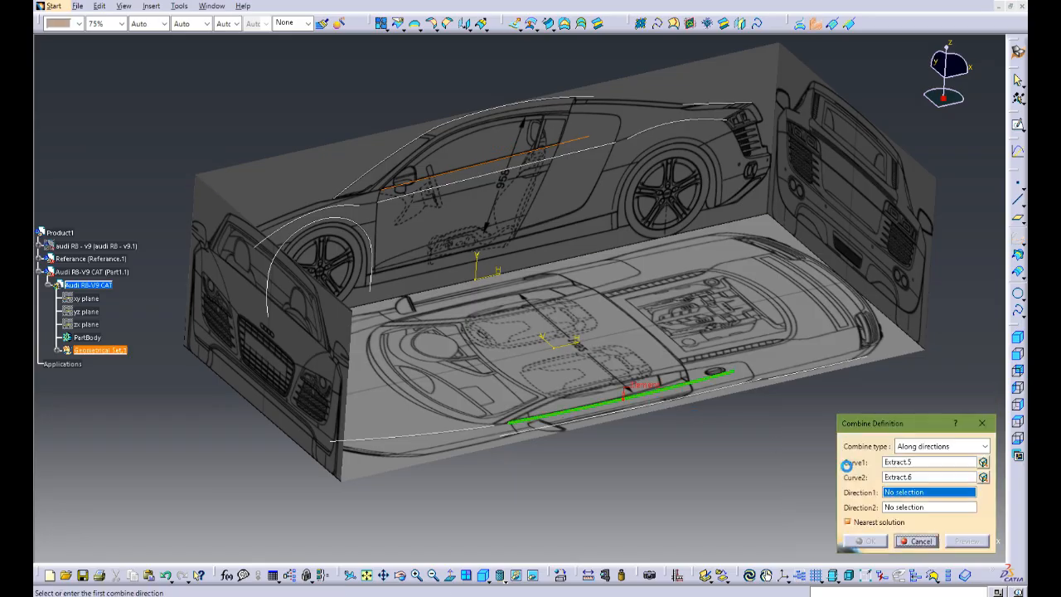
# Step: Set the Combine directions to Y Component for the first curve and Z Component for the second, and create the curve
pyautogui.rightClick(901, 496)
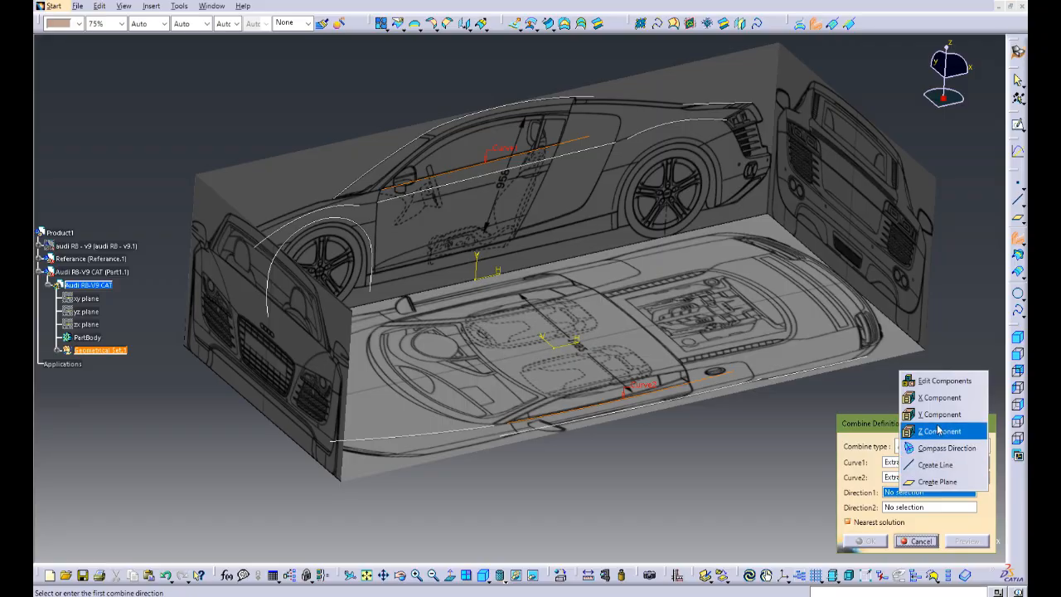
pyautogui.click(718, 262)
pyautogui.rightClick(922, 503)
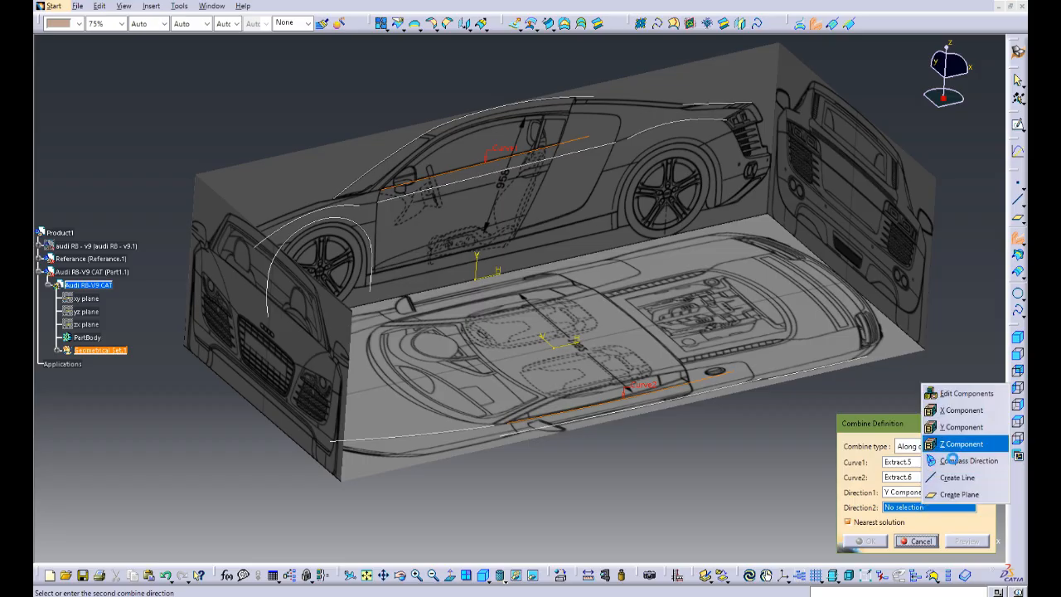
pyautogui.click(962, 441)
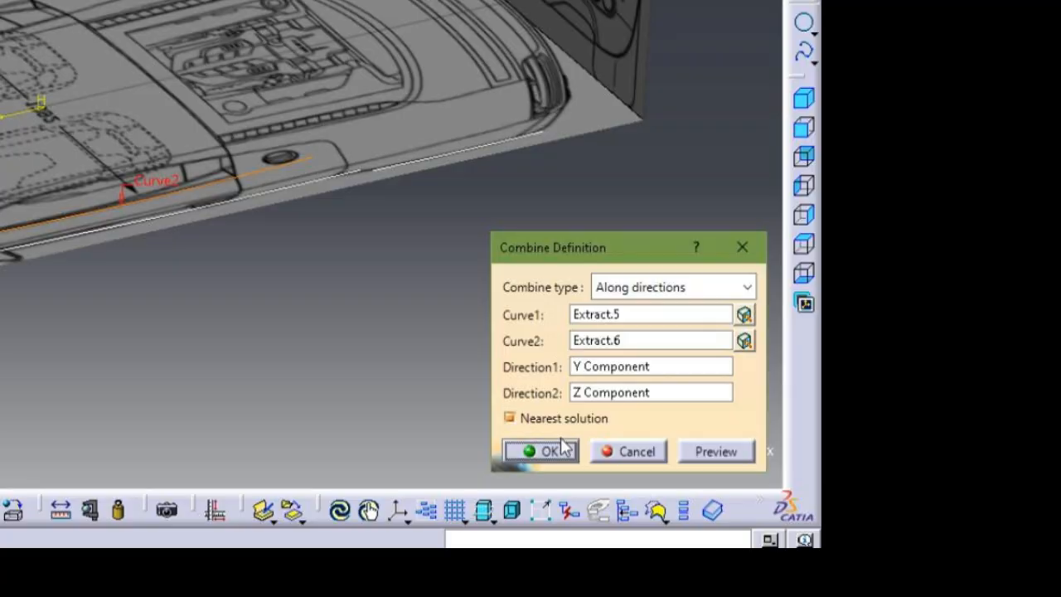
pyautogui.click(561, 445)
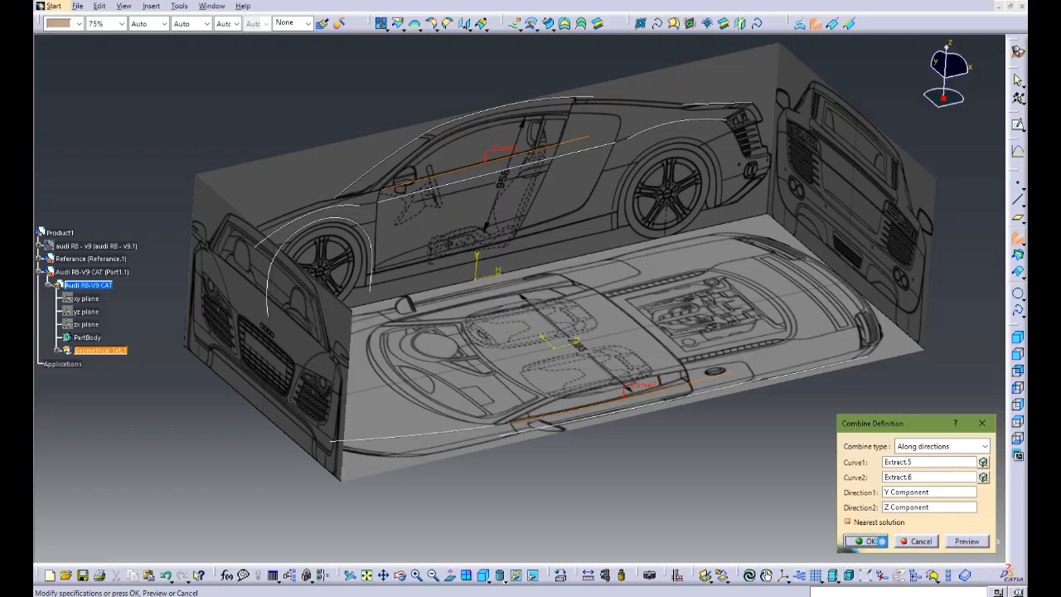
# Step: Reopen the top-view sketch and draw a three-point spline along the rear fender's inner crease, from behind the door to just past the taillight
pyautogui.moveTo(701, 386); pyautogui.dragTo(530, 406, button='middle')
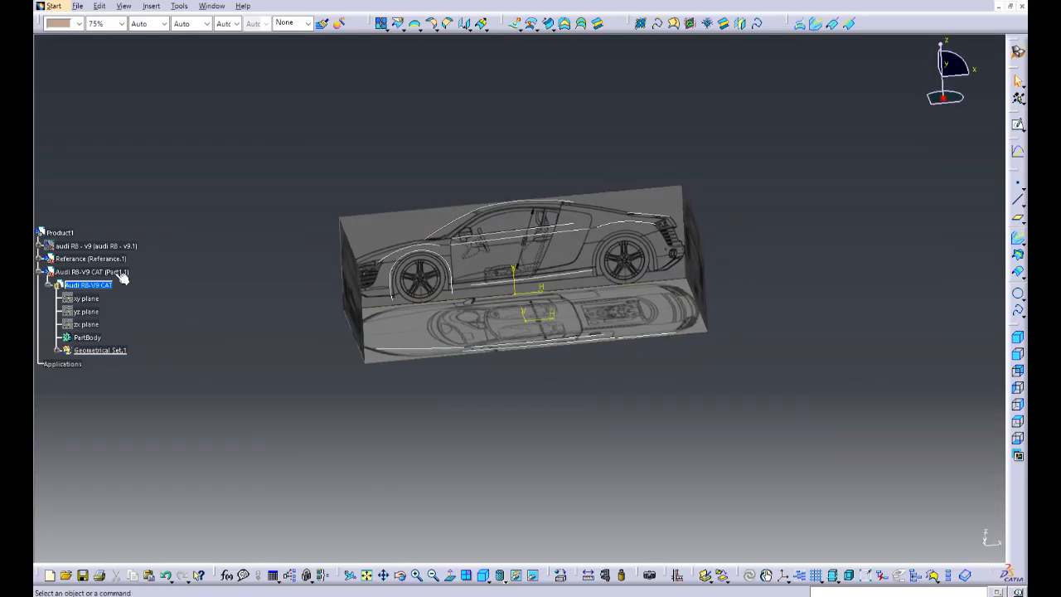
pyautogui.moveTo(630, 400); pyautogui.dragTo(602, 444, button='middle')
pyautogui.doubleClick(603, 449)
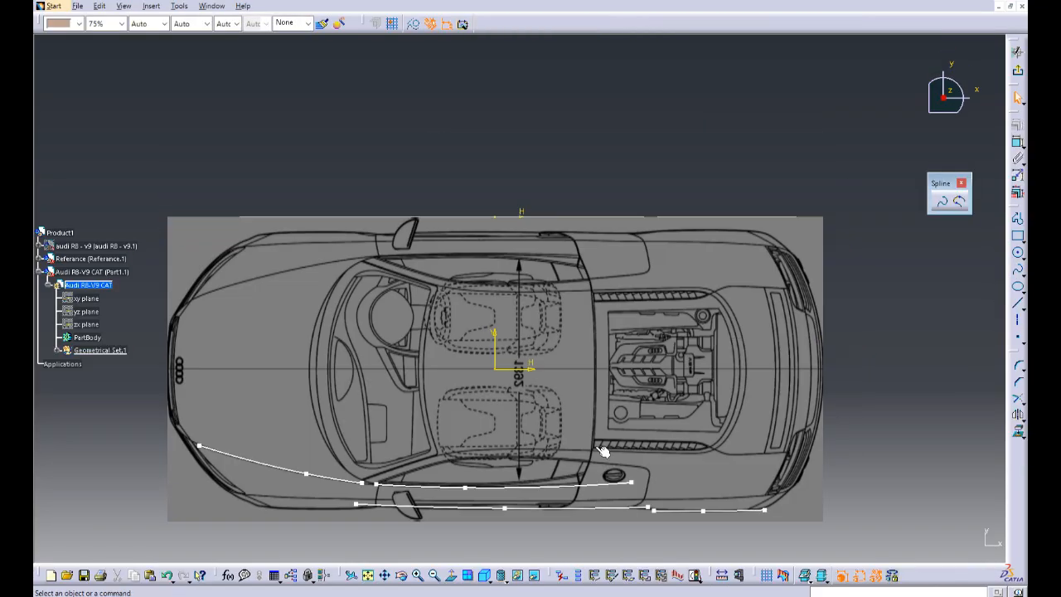
pyautogui.moveTo(733, 449); pyautogui.dragTo(744, 248, button='middle')
pyautogui.middleClick(772, 292)
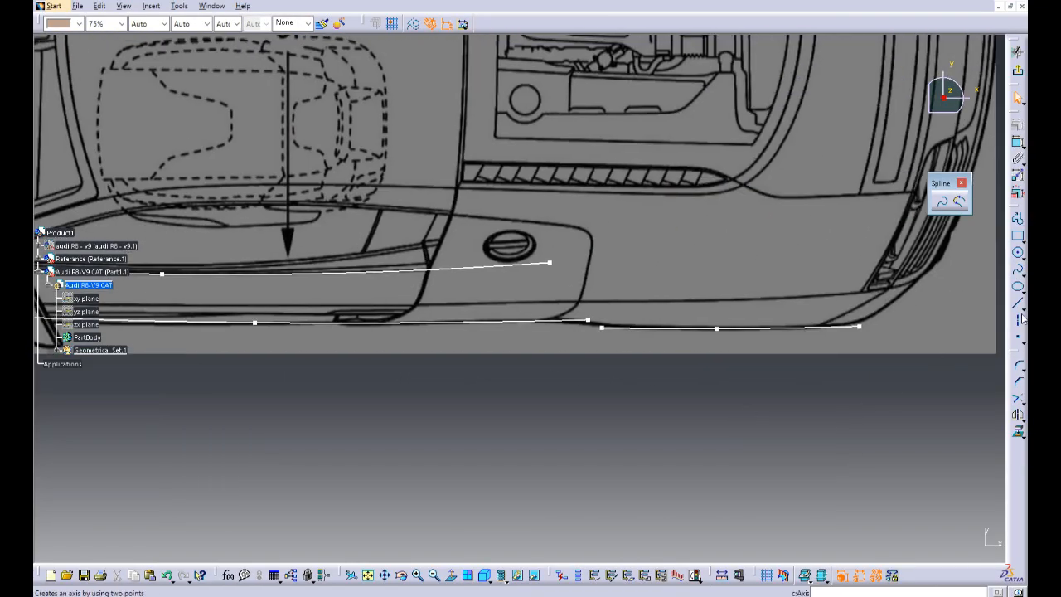
pyautogui.click(1018, 276)
pyautogui.moveTo(584, 311); pyautogui.dragTo(605, 287, button='middle')
pyautogui.middleClick(613, 298)
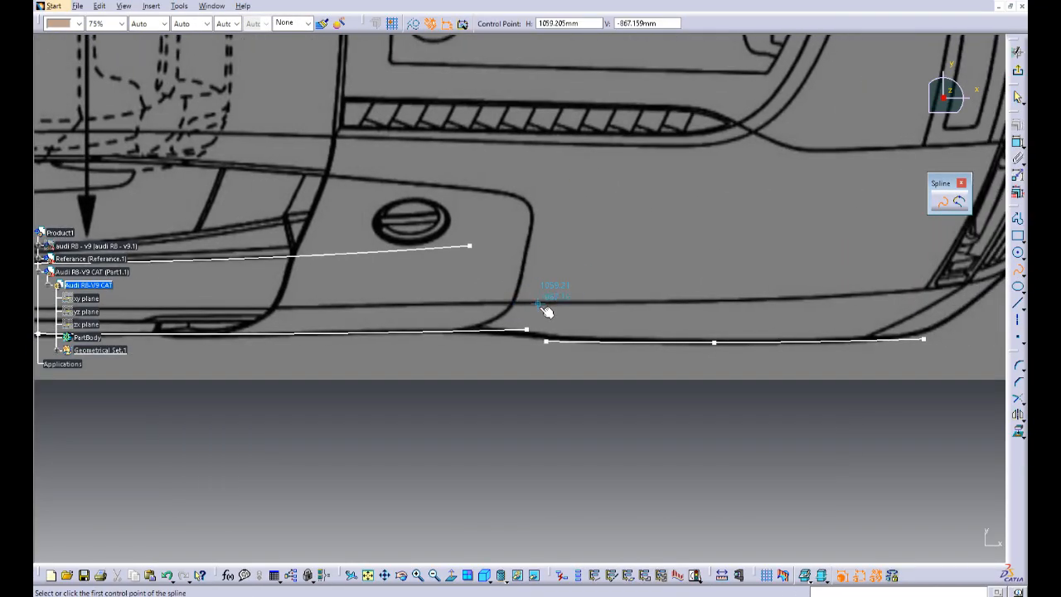
pyautogui.click(736, 299)
pyautogui.middleClick(757, 299)
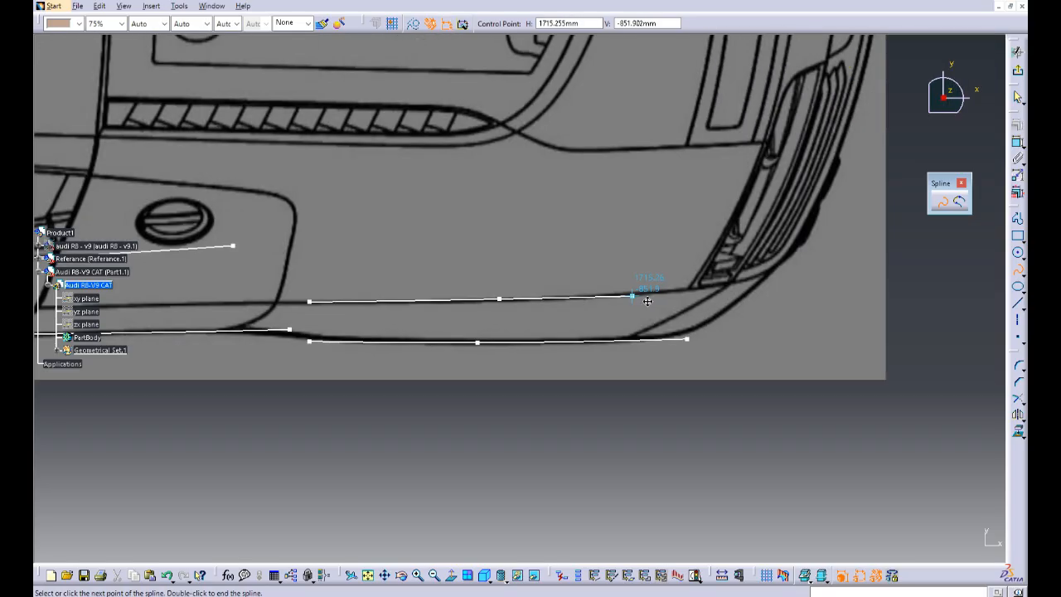
pyautogui.doubleClick(798, 285)
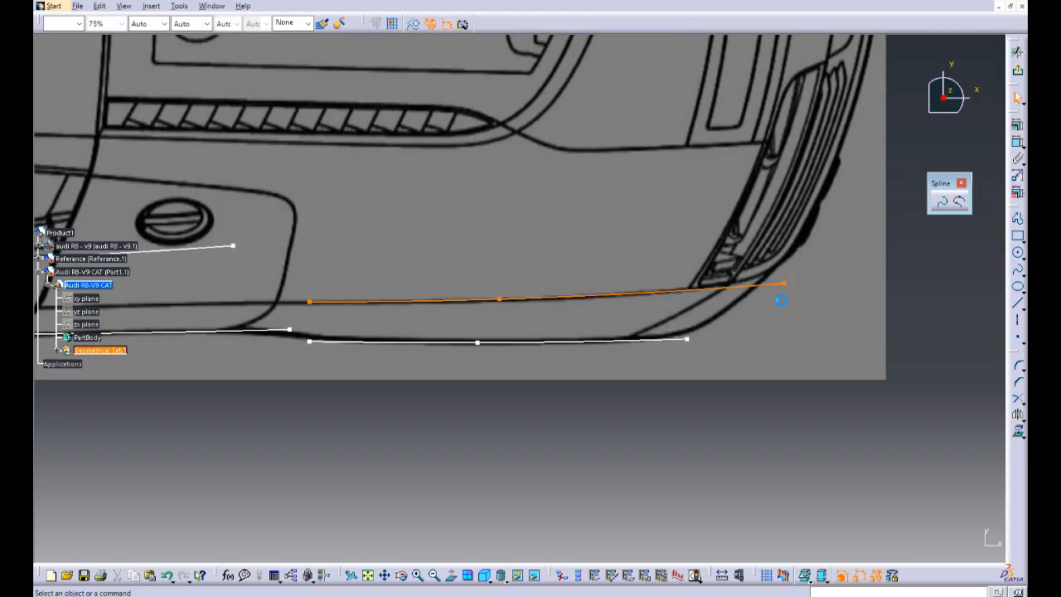
# Step: Shift the rear fender spline's middle control point rearward along the crease to space the points more evenly
pyautogui.moveTo(485, 450); pyautogui.dragTo(580, 450, button='middle')
pyautogui.moveTo(594, 300); pyautogui.dragTo(613, 302)
pyautogui.keyDown('ctrl'); pyautogui.moveTo(614, 336); pyautogui.dragTo(518, 442, button='middle'); pyautogui.keyUp('ctrl')
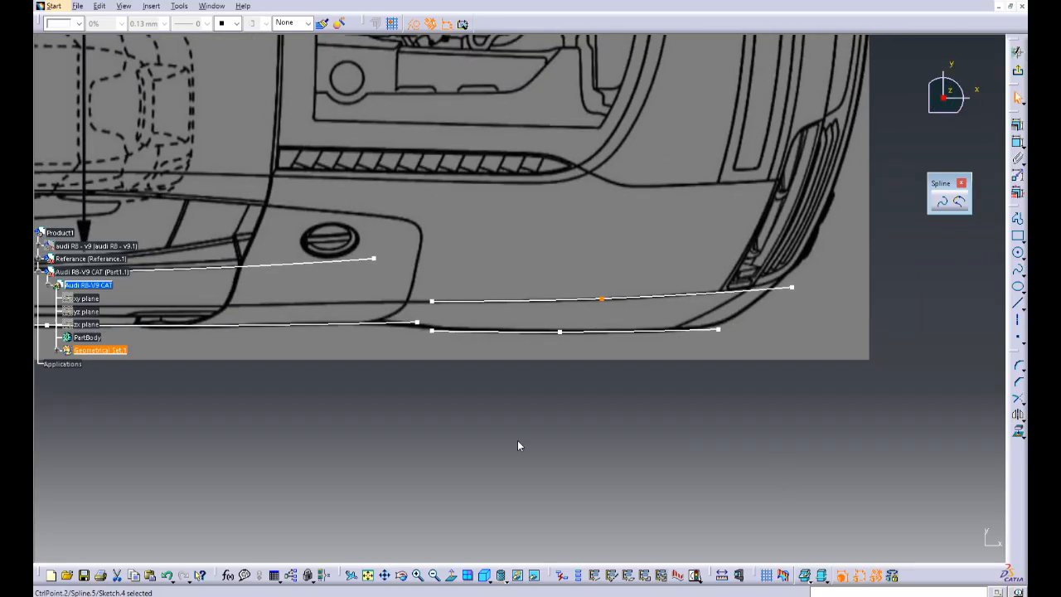
# Step: Draw a three-point spline along the car's side crease on the top-view blueprint, from behind the door forward to the headlight
pyautogui.moveTo(290, 409)
pyautogui.mouseDown(button='middle')
pyautogui.moveTo(758, 397)
pyautogui.moveTo(699, 403)
pyautogui.mouseUp(button='middle')
pyautogui.click(705, 433)
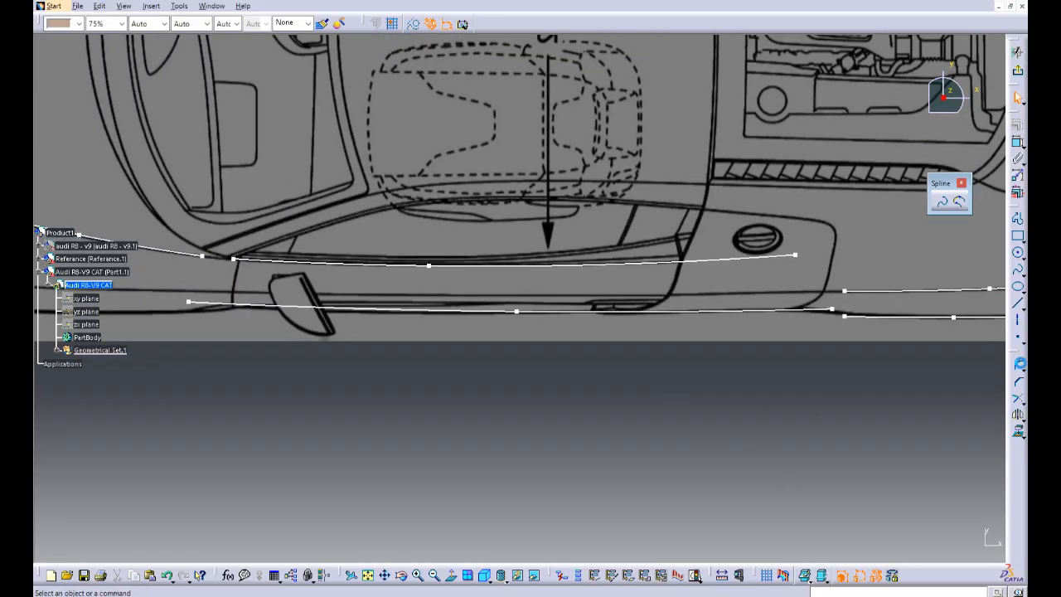
pyautogui.click(1017, 276)
pyautogui.keyDown('ctrl'); pyautogui.moveTo(667, 349); pyautogui.dragTo(835, 290, button='middle'); pyautogui.keyUp('ctrl')
pyautogui.moveTo(606, 294); pyautogui.dragTo(660, 283, button='middle')
pyautogui.keyDown('ctrl'); pyautogui.moveTo(659, 283); pyautogui.dragTo(650, 261, button='middle'); pyautogui.keyUp('ctrl')
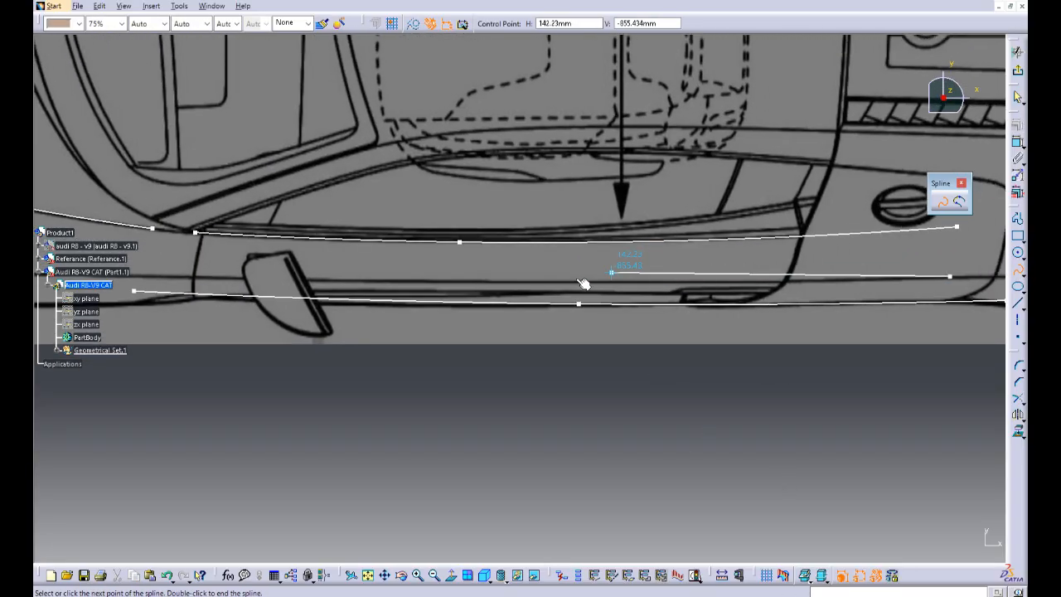
pyautogui.click(525, 280)
pyautogui.moveTo(370, 298); pyautogui.dragTo(670, 277, button='middle')
pyautogui.moveTo(195, 254); pyautogui.dragTo(578, 245, button='middle')
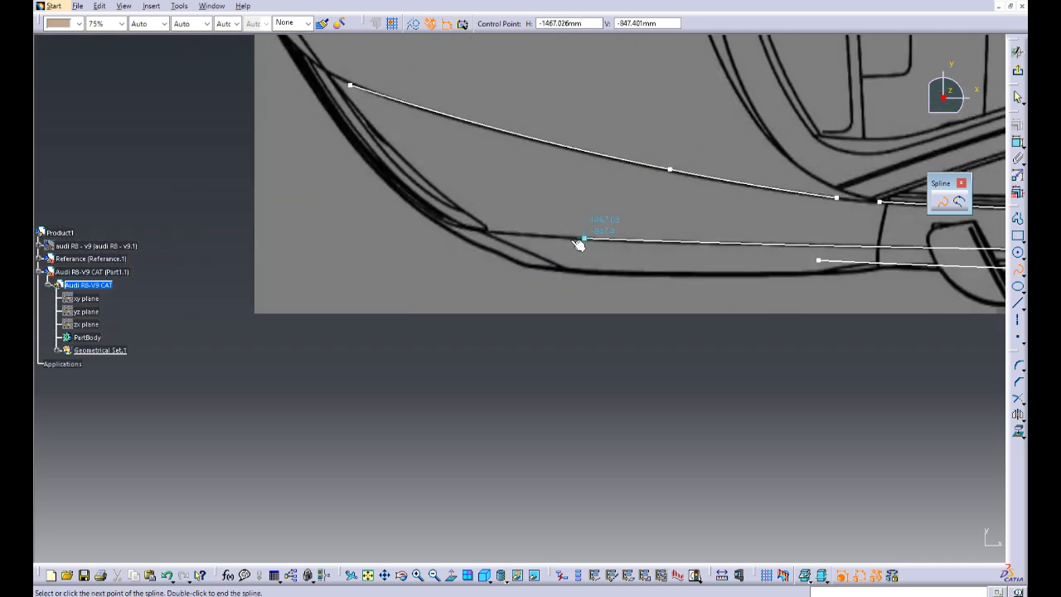
pyautogui.doubleClick(461, 235)
pyautogui.moveTo(871, 398)
pyautogui.mouseDown(button='middle')
pyautogui.moveTo(751, 365)
pyautogui.moveTo(607, 357)
pyautogui.moveTo(639, 347)
pyautogui.mouseUp(button='middle')
pyautogui.keyDown('ctrl'); pyautogui.moveTo(660, 274); pyautogui.dragTo(656, 378, button='middle'); pyautogui.keyUp('ctrl')
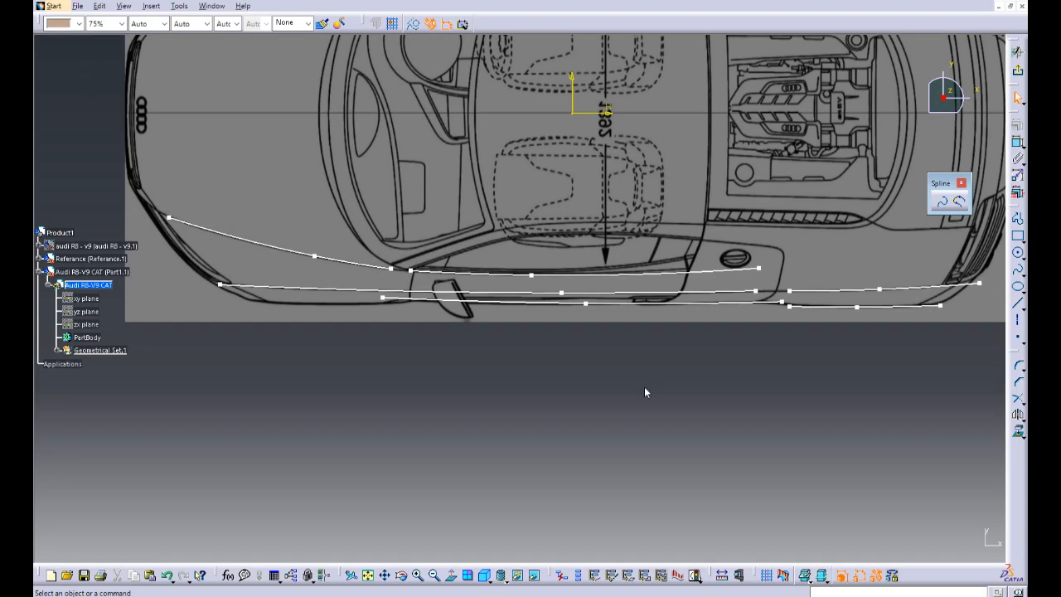
# Step: Exit the sketch and extract the side-view rear fender spline as the first curve of a new Combine along directions
pyautogui.moveTo(750, 368)
pyautogui.mouseDown(button='middle')
pyautogui.moveTo(760, 367)
pyautogui.moveTo(613, 332)
pyautogui.mouseUp(button='middle')
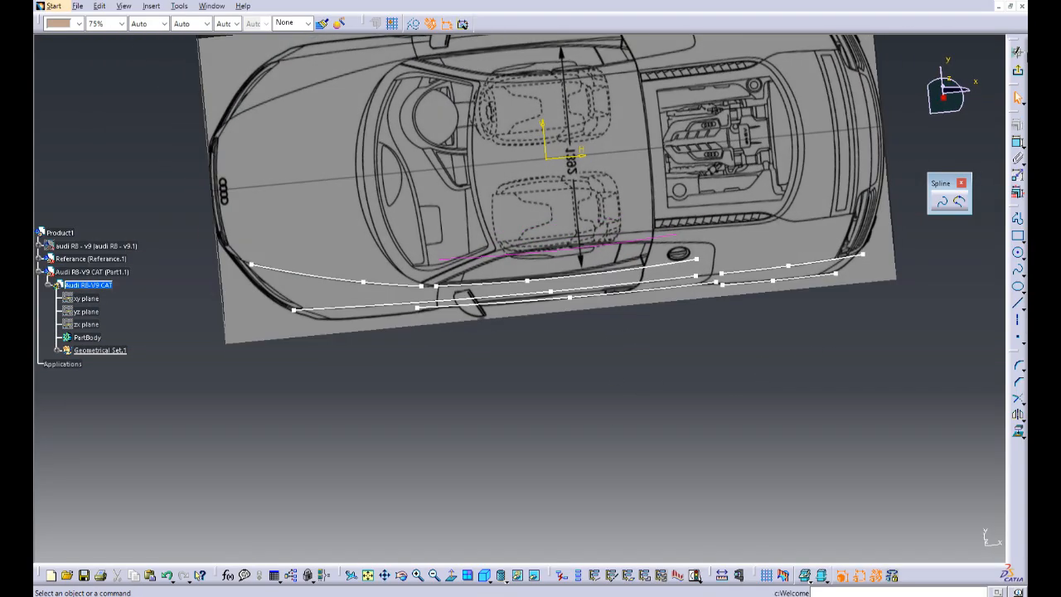
pyautogui.click(1018, 52)
pyautogui.moveTo(618, 396)
pyautogui.mouseDown(button='middle')
pyautogui.moveTo(648, 402)
pyautogui.moveTo(620, 448)
pyautogui.moveTo(599, 441)
pyautogui.moveTo(609, 418)
pyautogui.mouseUp(button='middle')
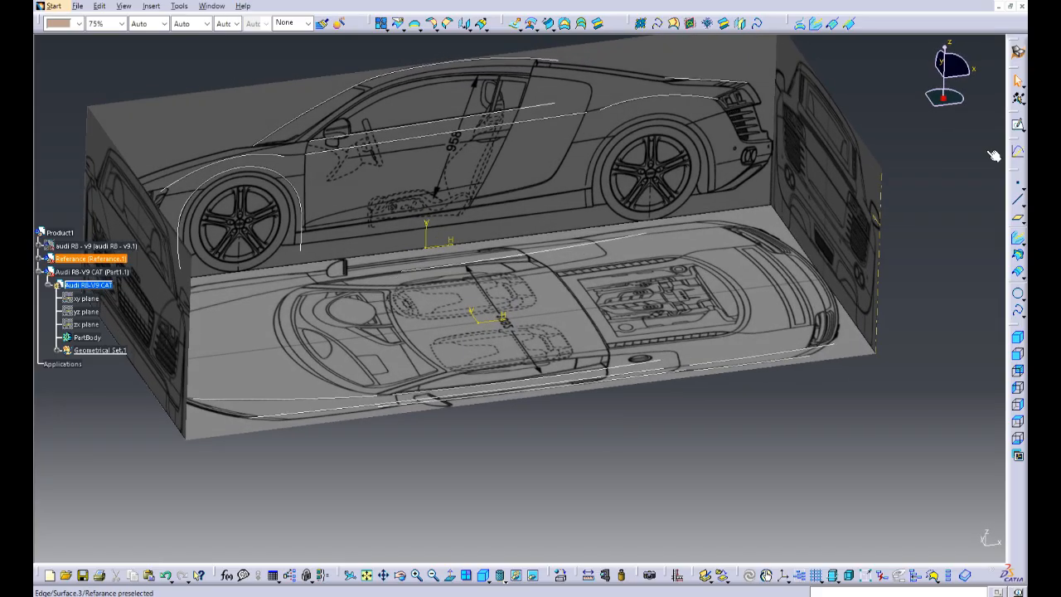
pyautogui.click(815, 23)
pyautogui.rightClick(906, 479)
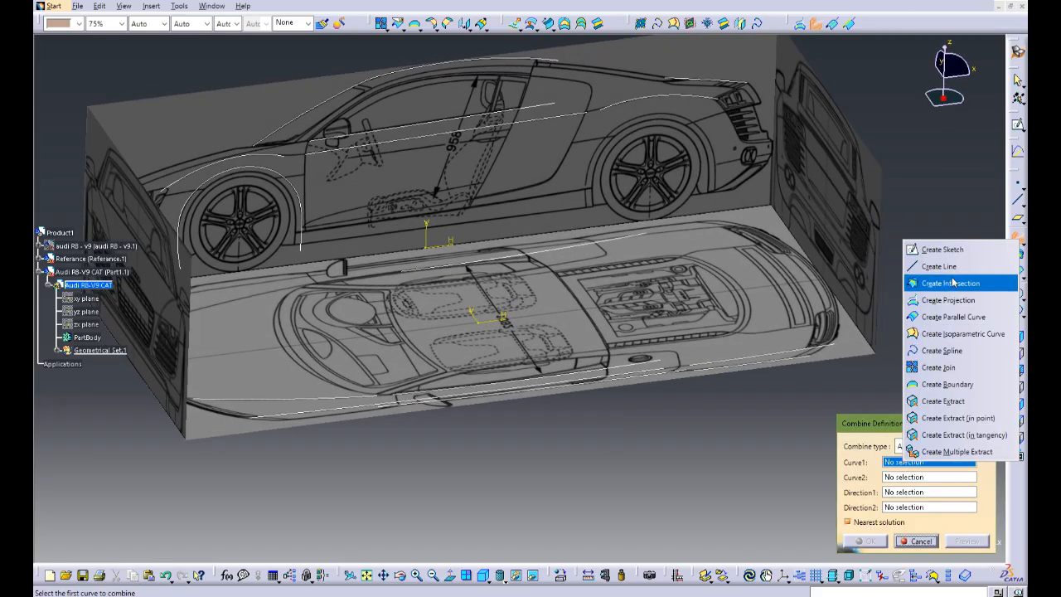
pyautogui.click(953, 417)
pyautogui.click(866, 540)
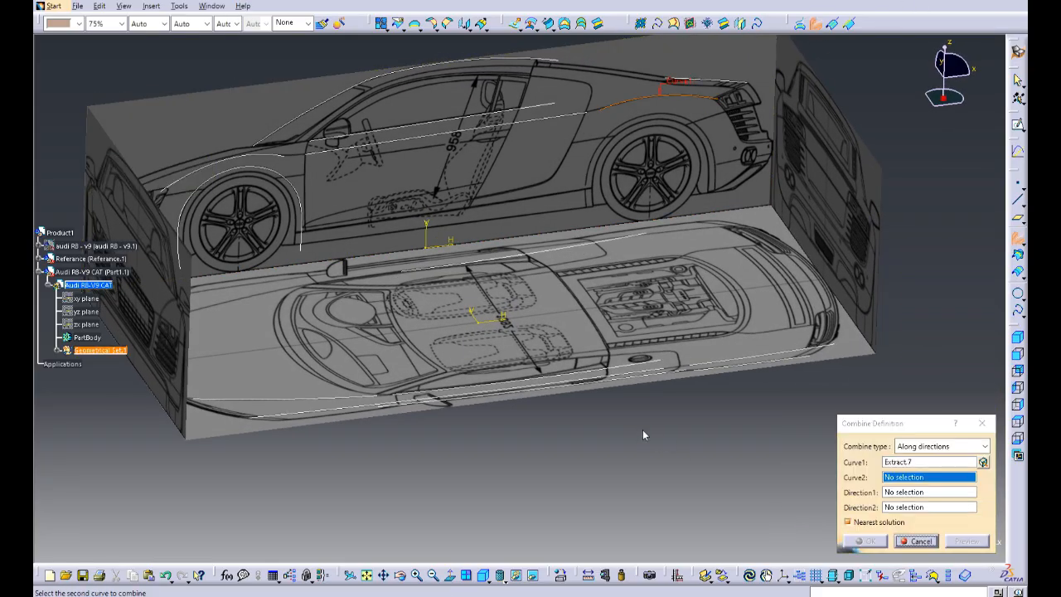
pyautogui.rightClick(906, 464)
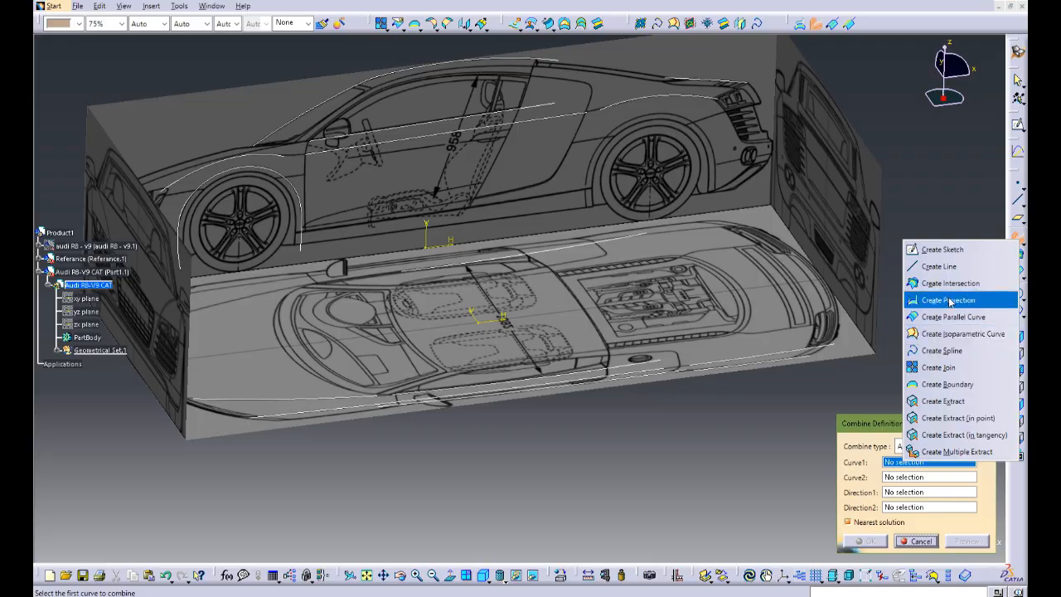
pyautogui.click(924, 287)
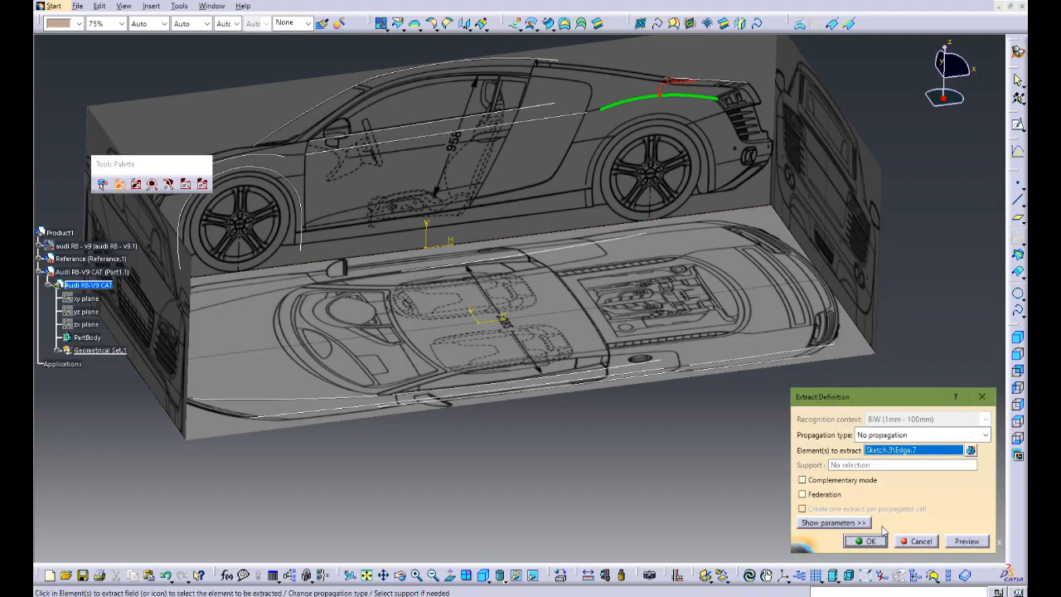
pyautogui.click(692, 93)
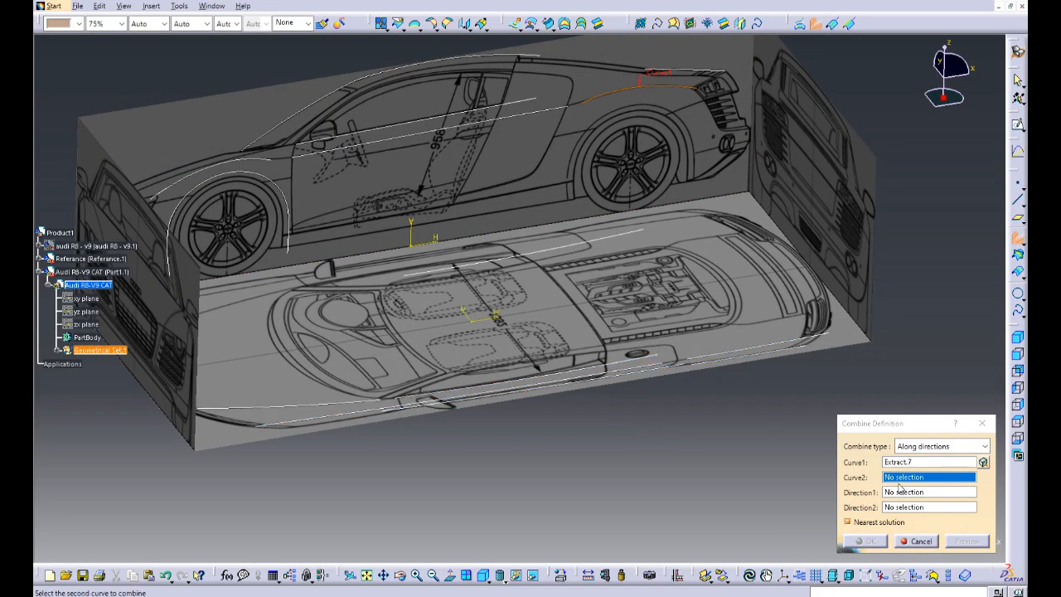
# Step: Extract the inner rear fender spline on the top-view blueprint as the second curve of the Combine
pyautogui.rightClick(900, 479)
pyautogui.click(944, 437)
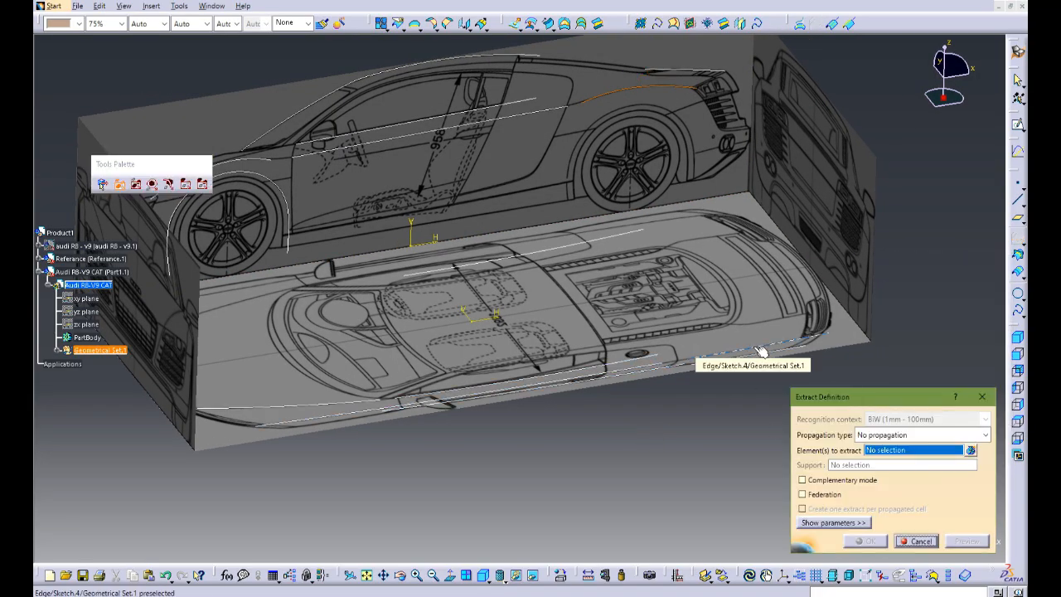
pyautogui.click(729, 350)
pyautogui.click(868, 541)
# Step: Set the rear fender Combine's directions to Y Component for the first curve and Z Component for the second, and create it
pyautogui.rightClick(902, 492)
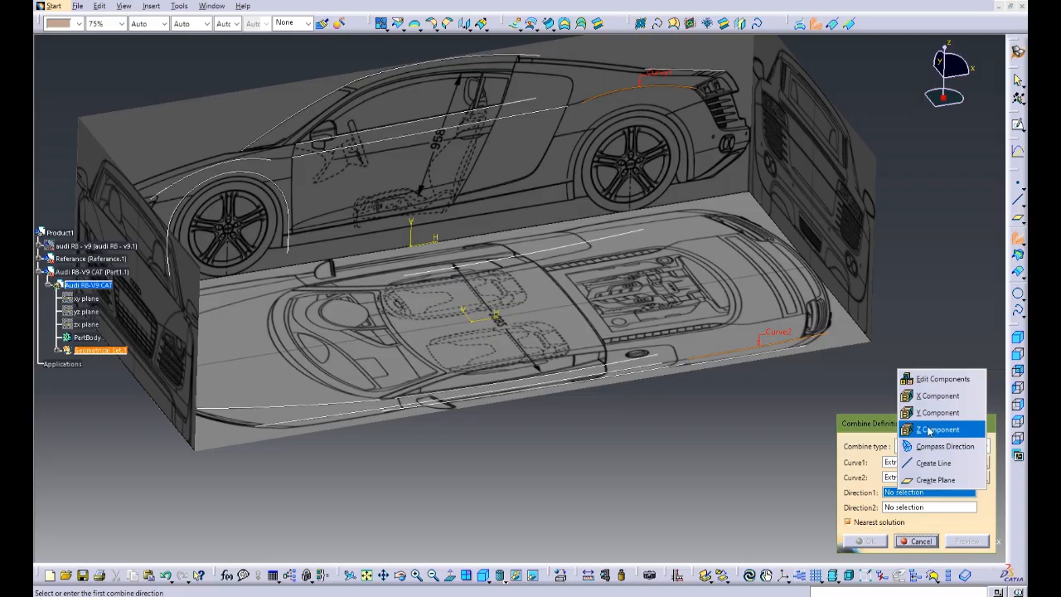
pyautogui.click(883, 264)
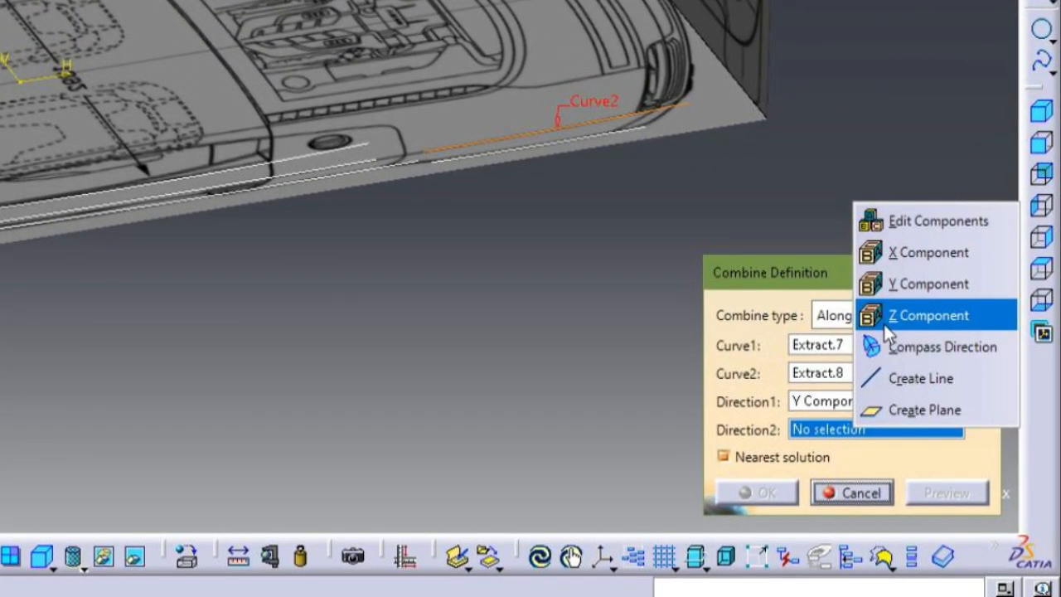
pyautogui.click(885, 324)
pyautogui.click(871, 540)
# Step: Start another Combine and extract the side-view door crease spline just below the window edge as its first curve
pyautogui.moveTo(634, 501); pyautogui.dragTo(738, 308, button='middle')
pyautogui.click(818, 23)
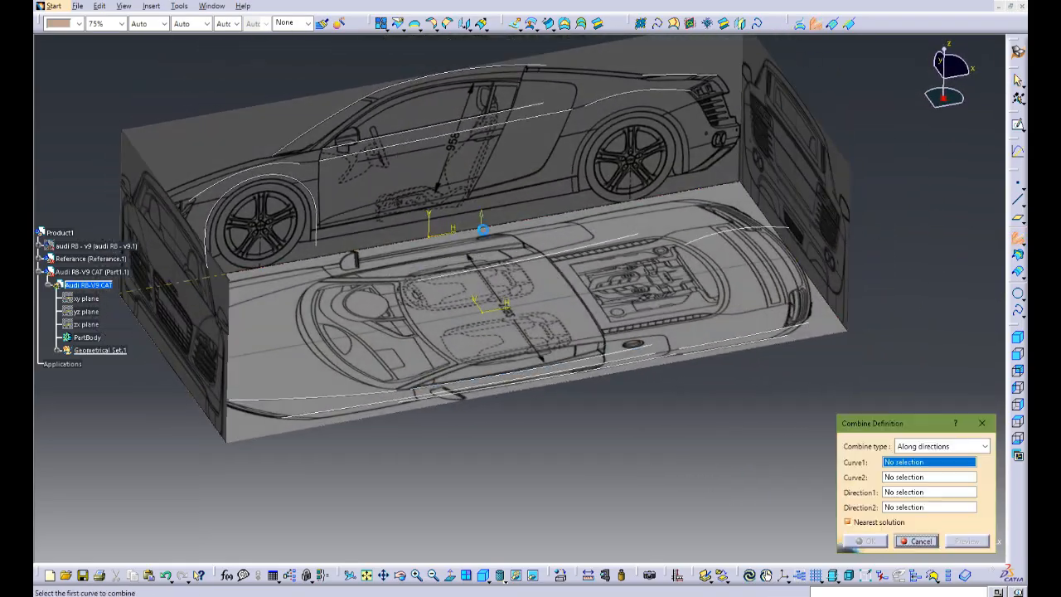
pyautogui.moveTo(483, 229); pyautogui.dragTo(515, 218, button='middle')
pyautogui.rightClick(909, 462)
pyautogui.click(935, 401)
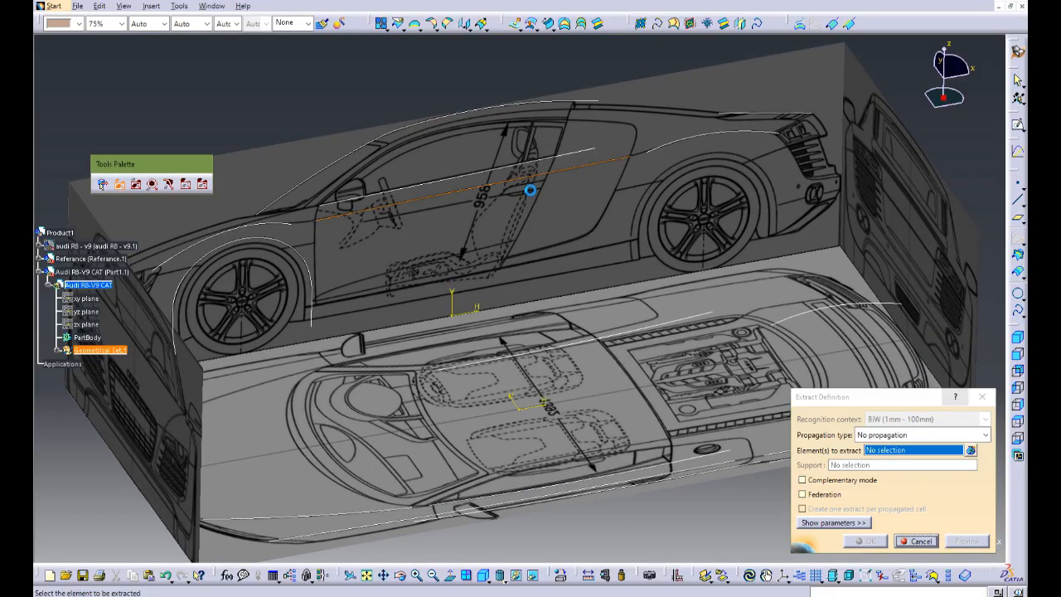
pyautogui.click(531, 177)
pyautogui.click(880, 542)
# Step: Extract the long top-view spline running from the headlight to behind the door as the Combine's second curve
pyautogui.moveTo(572, 396); pyautogui.dragTo(528, 222, button='middle')
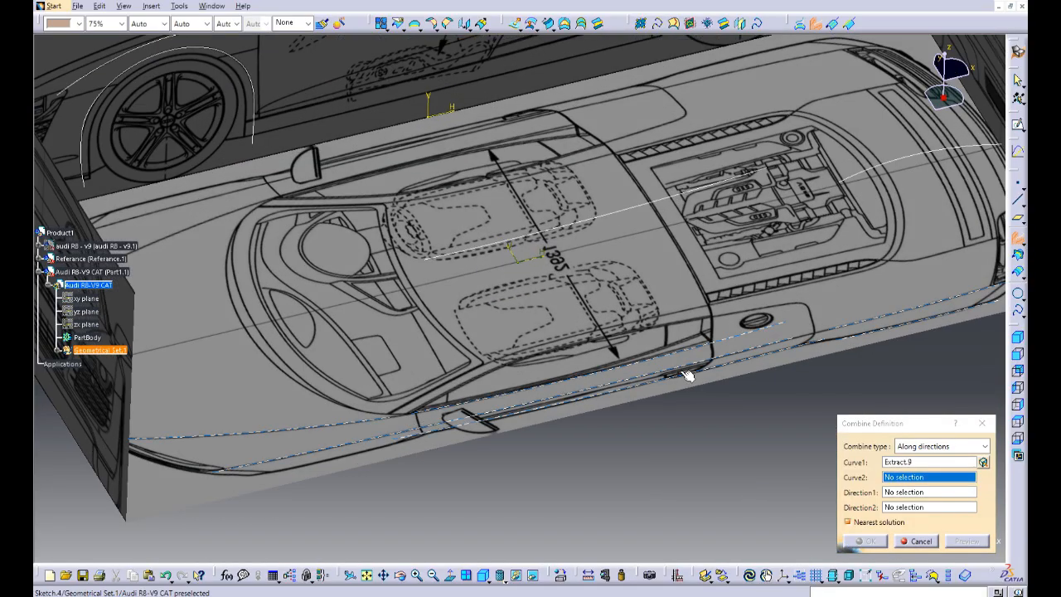
pyautogui.rightClick(918, 479)
pyautogui.click(944, 417)
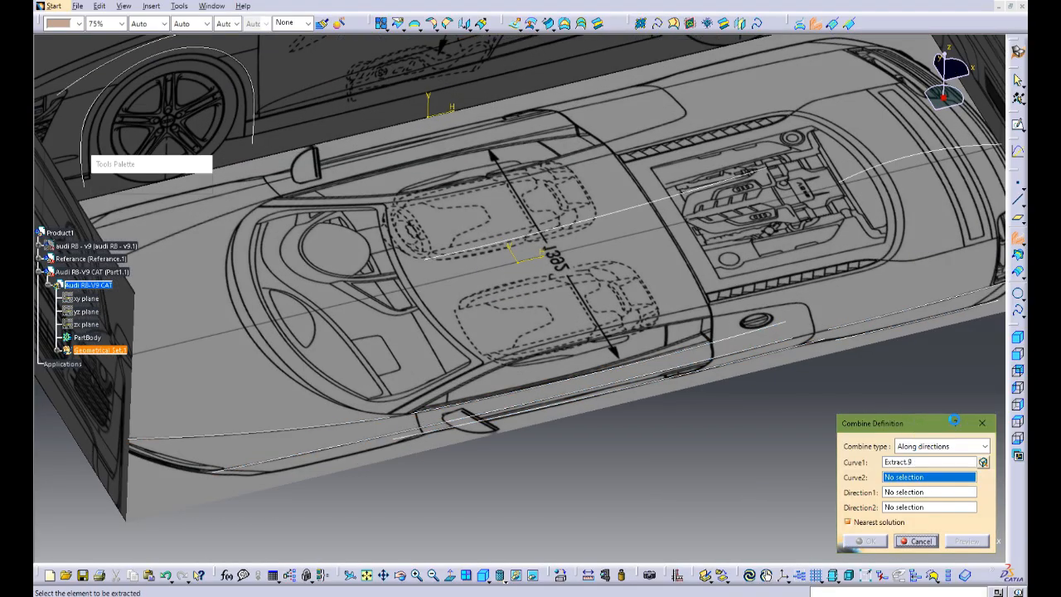
pyautogui.click(658, 377)
pyautogui.click(875, 542)
# Step: Set the door crease Combine's directions to Y Component and Z Component, and create the 3D curve
pyautogui.rightClick(921, 492)
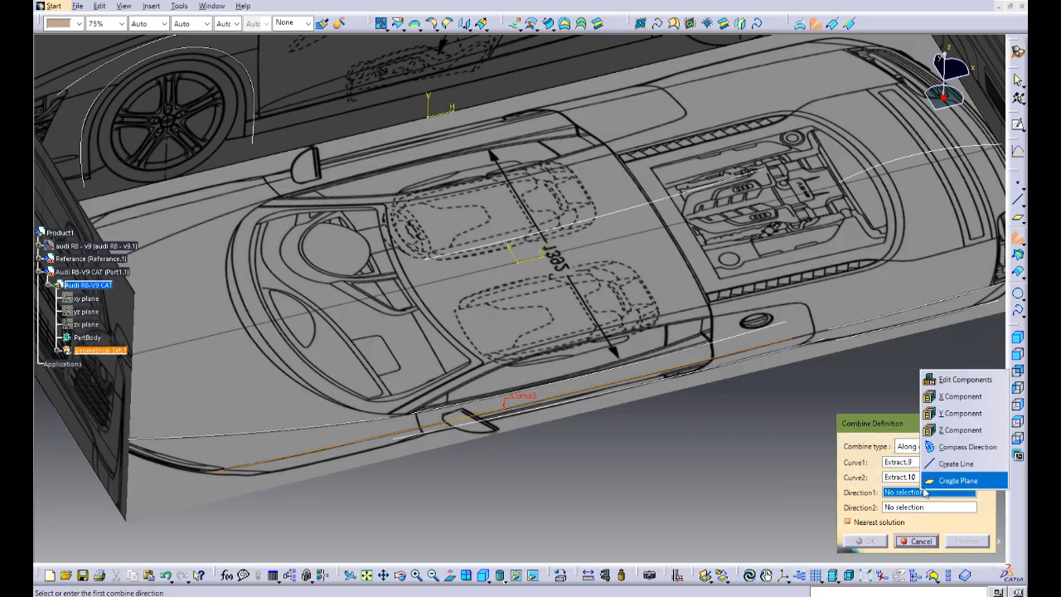
pyautogui.click(945, 397)
pyautogui.rightClick(943, 503)
pyautogui.click(948, 461)
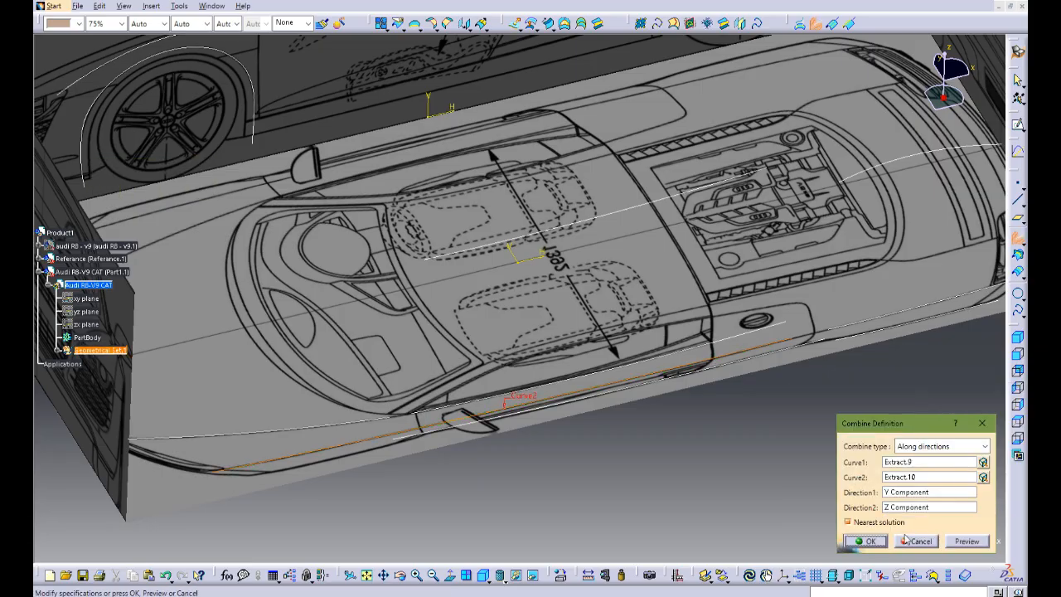
pyautogui.click(881, 541)
# Step: Start another Combine and extract the lowest side-view door spline, running between the wheels, as its first curve
pyautogui.moveTo(693, 443); pyautogui.dragTo(494, 371, button='middle')
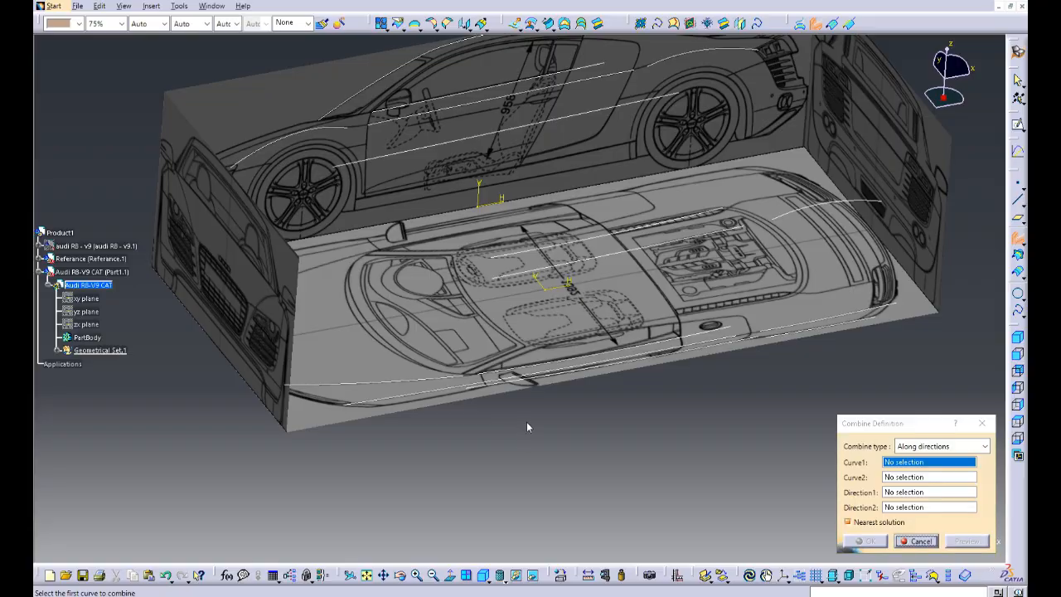
pyautogui.moveTo(528, 426); pyautogui.dragTo(614, 362, button='middle')
pyautogui.rightClick(888, 462)
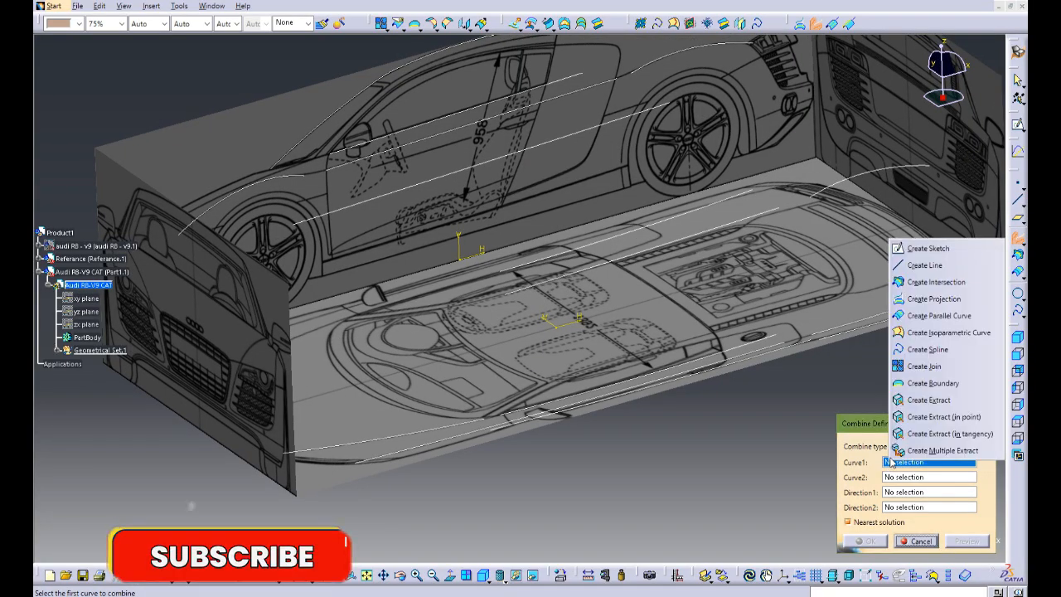
pyautogui.click(928, 399)
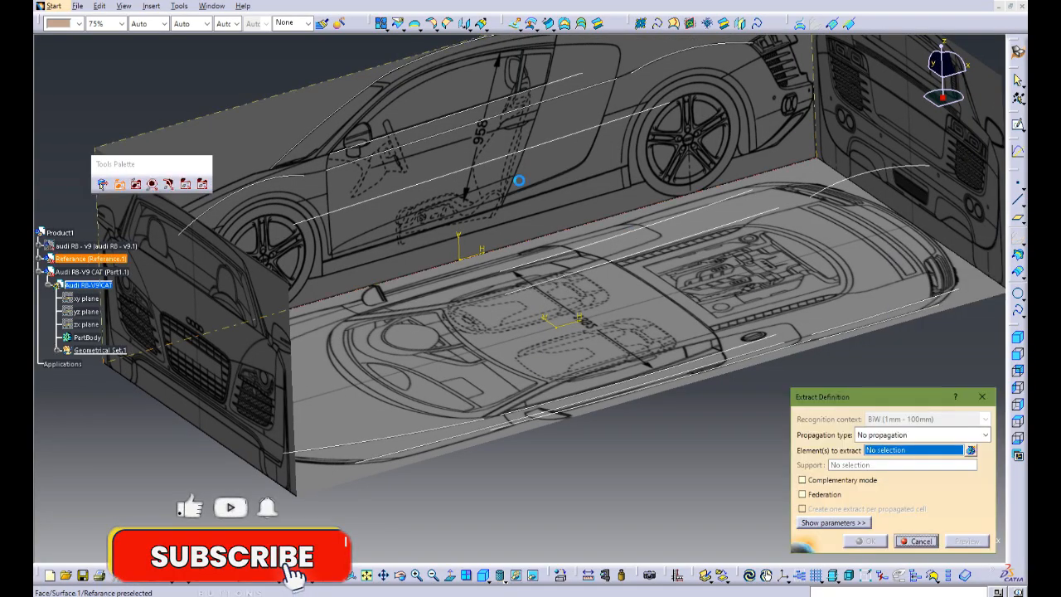
pyautogui.click(507, 155)
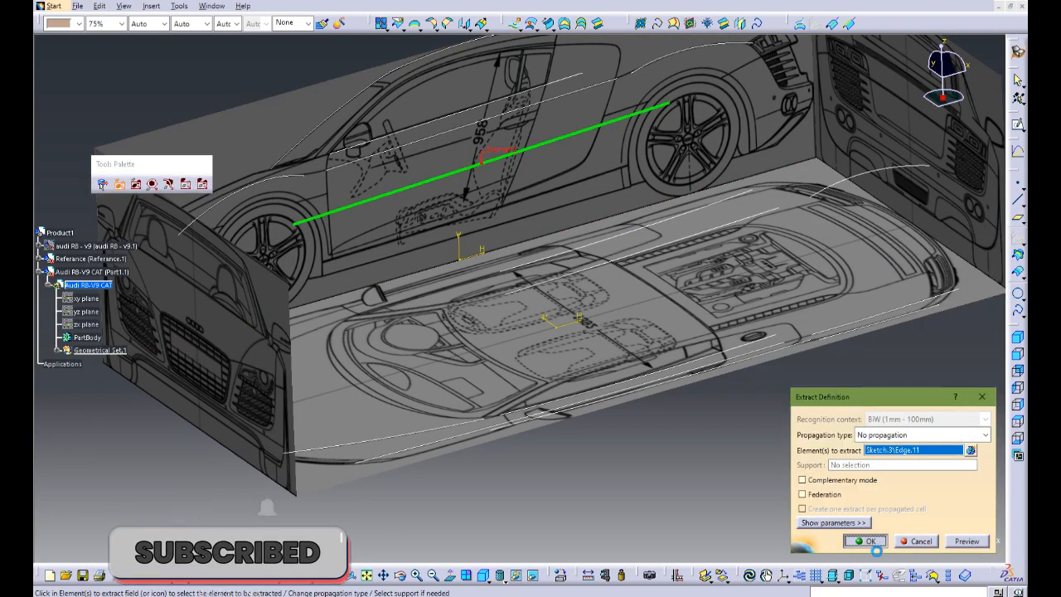
pyautogui.click(866, 541)
# Step: Extract the outermost door-side spline on the top-view blueprint as the Combine's second curve
pyautogui.click(912, 494)
pyautogui.rightClick(912, 494)
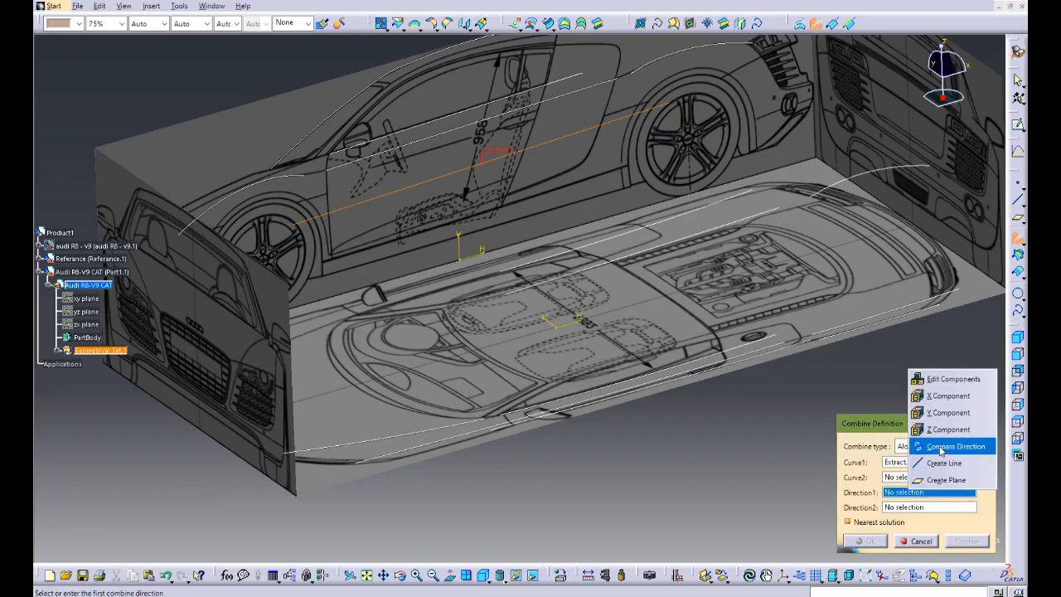
pyautogui.click(895, 477)
pyautogui.click(895, 478)
pyautogui.rightClick(895, 477)
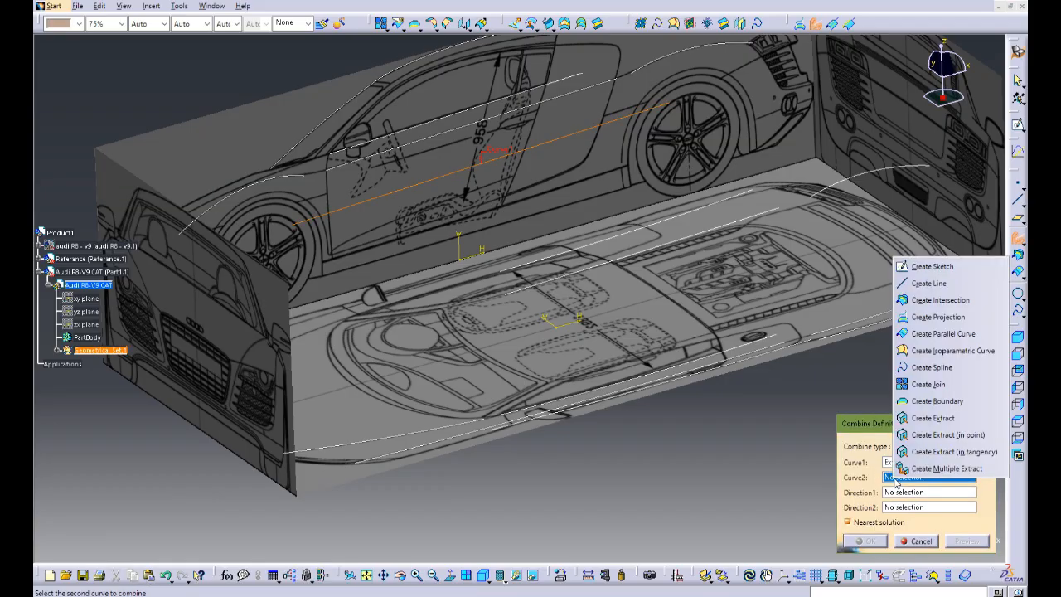
pyautogui.click(922, 432)
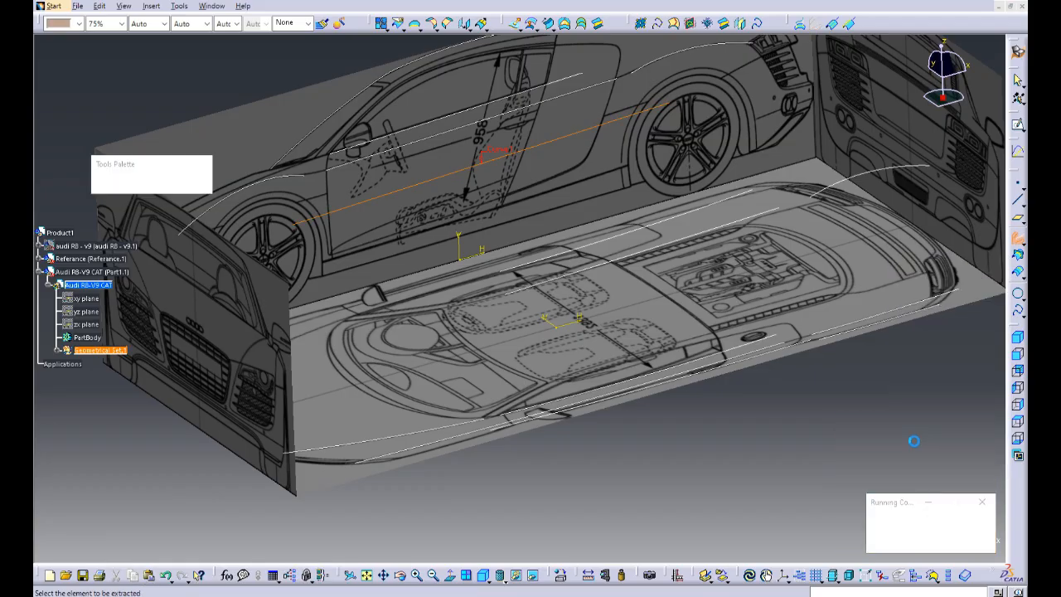
pyautogui.click(651, 384)
pyautogui.click(866, 541)
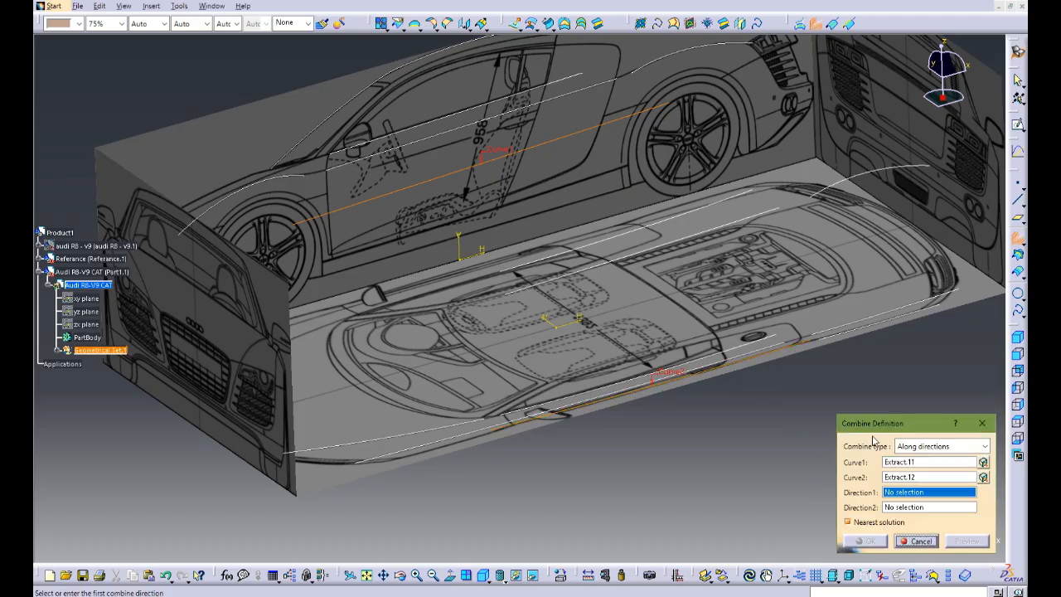
# Step: Set the lower door Combine's first direction to Y Component and its second to Z Component, and create the curve
pyautogui.rightClick(887, 495)
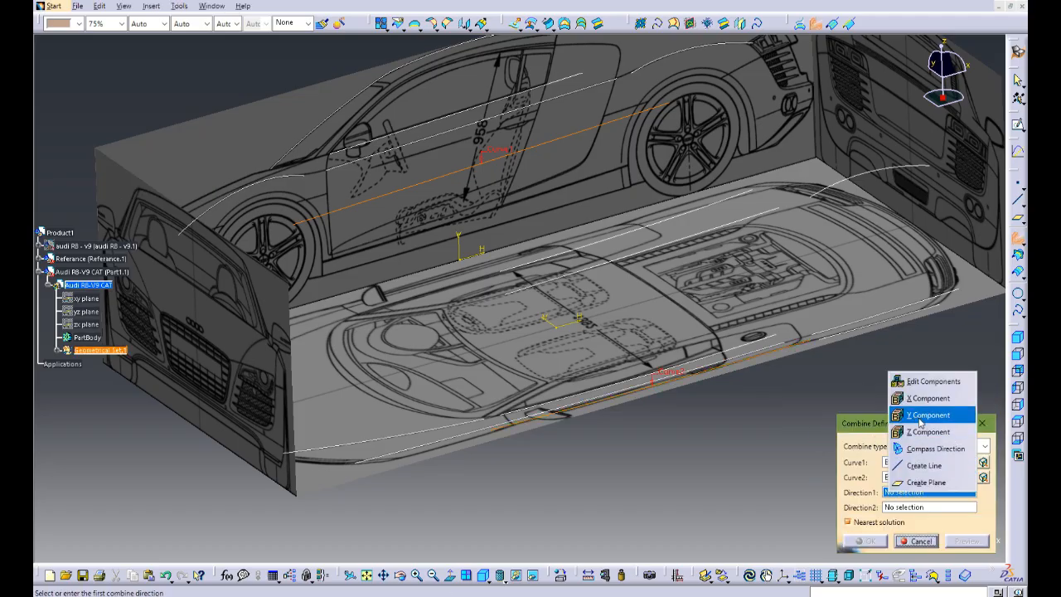
pyautogui.click(941, 415)
pyautogui.rightClick(909, 506)
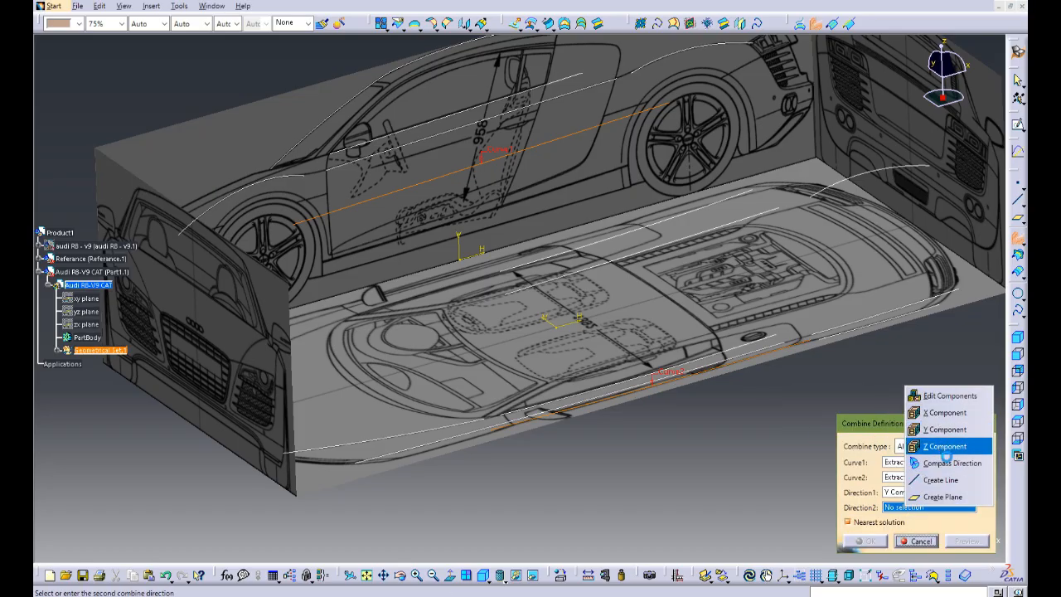
pyautogui.click(944, 429)
pyautogui.click(866, 541)
# Step: Hide the Referance component with the blueprint images so only the curves and sketches are displayed
pyautogui.moveTo(643, 418); pyautogui.dragTo(283, 297, button='middle')
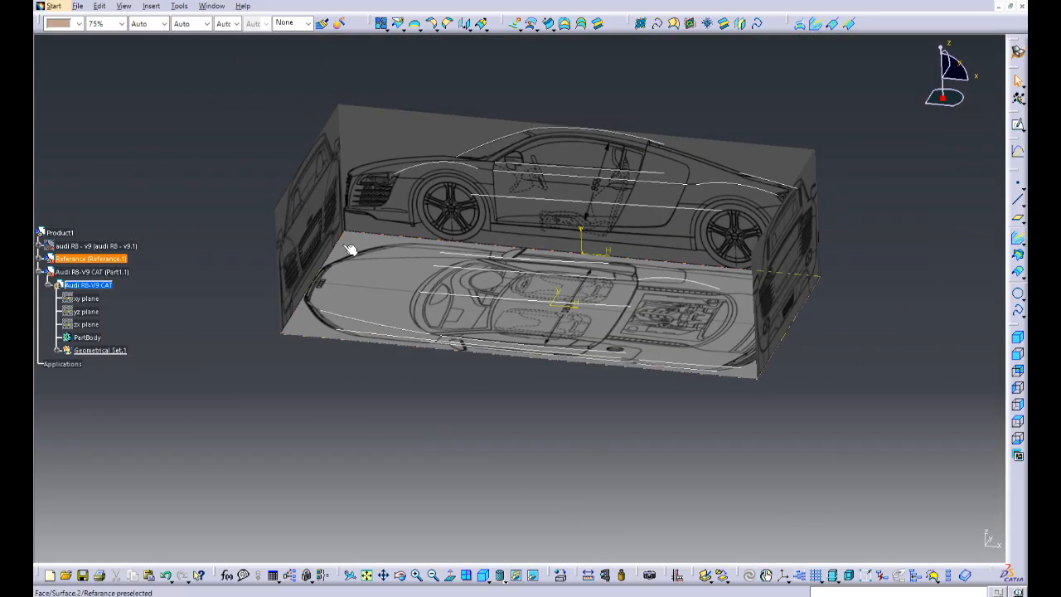
pyautogui.click(105, 261)
pyautogui.press('space')
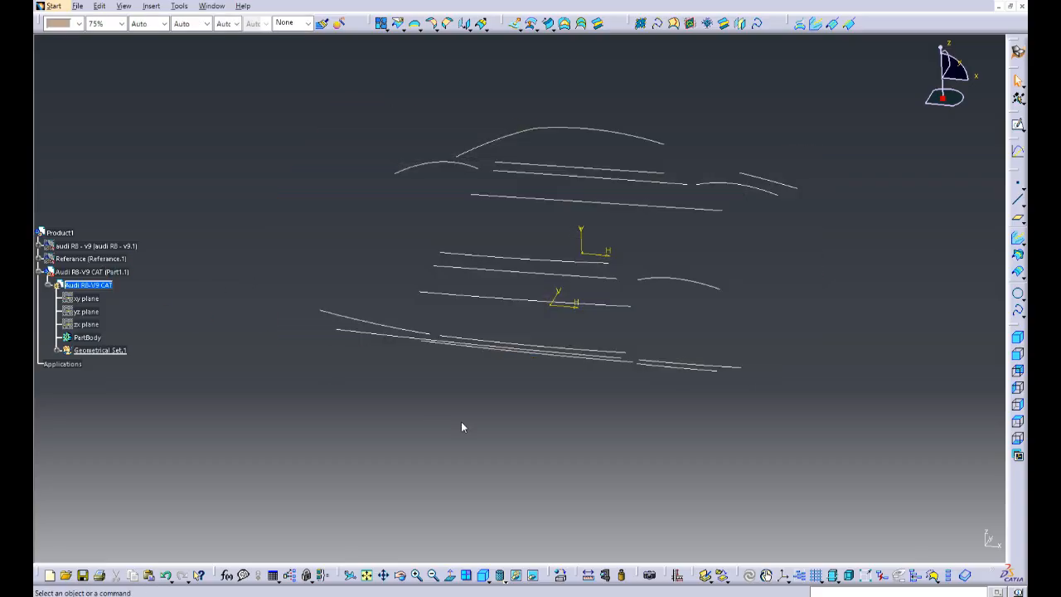
# Step: Reorder Sketch.3 inside Geometrical Set.1 so that it sits before Surface.1
pyautogui.moveTo(461, 424); pyautogui.dragTo(399, 315, button='middle')
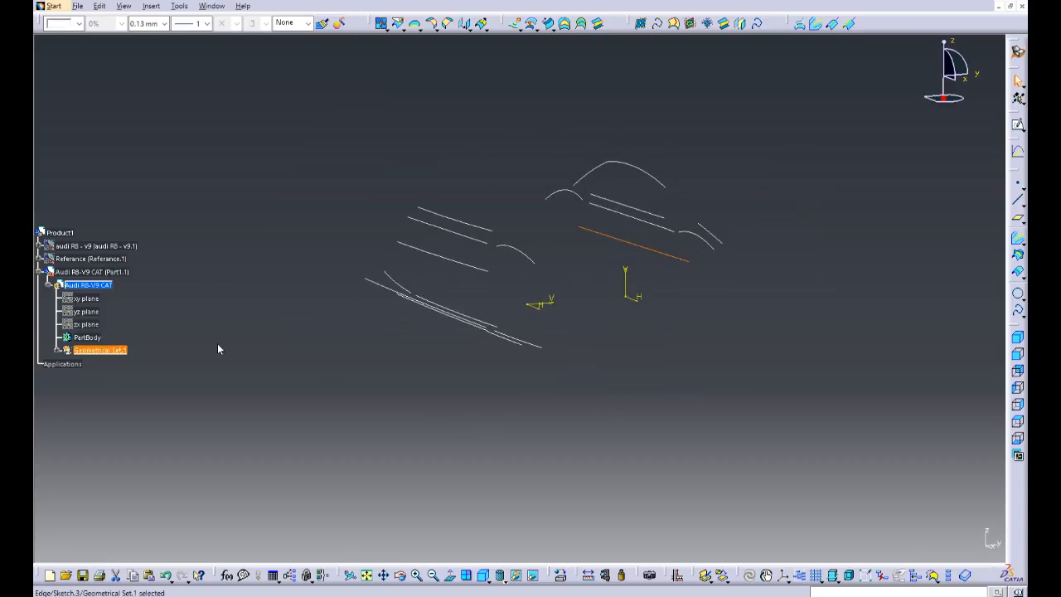
pyautogui.click(57, 353)
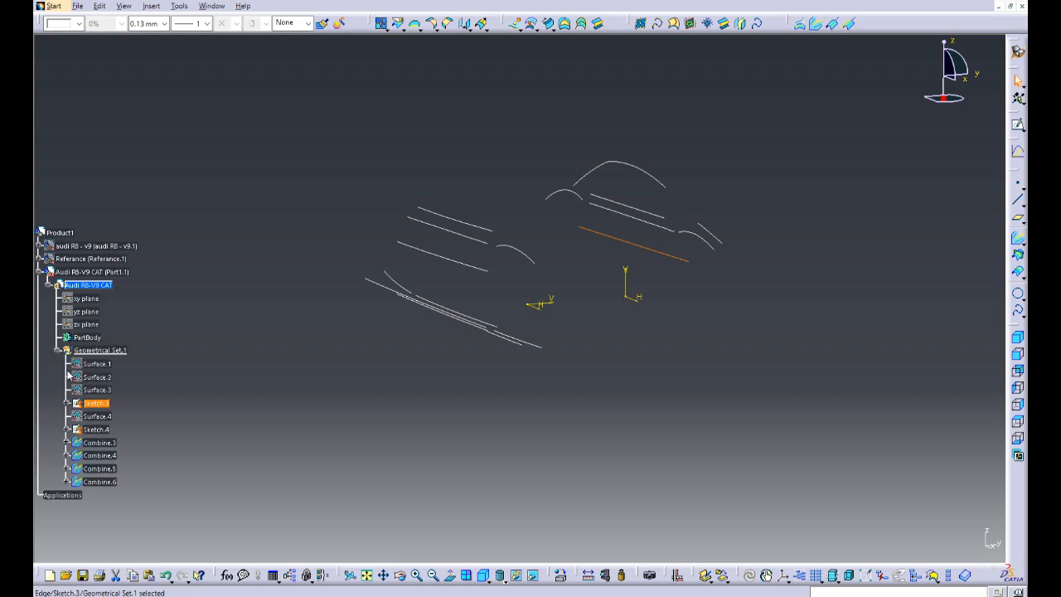
pyautogui.rightClick(110, 408)
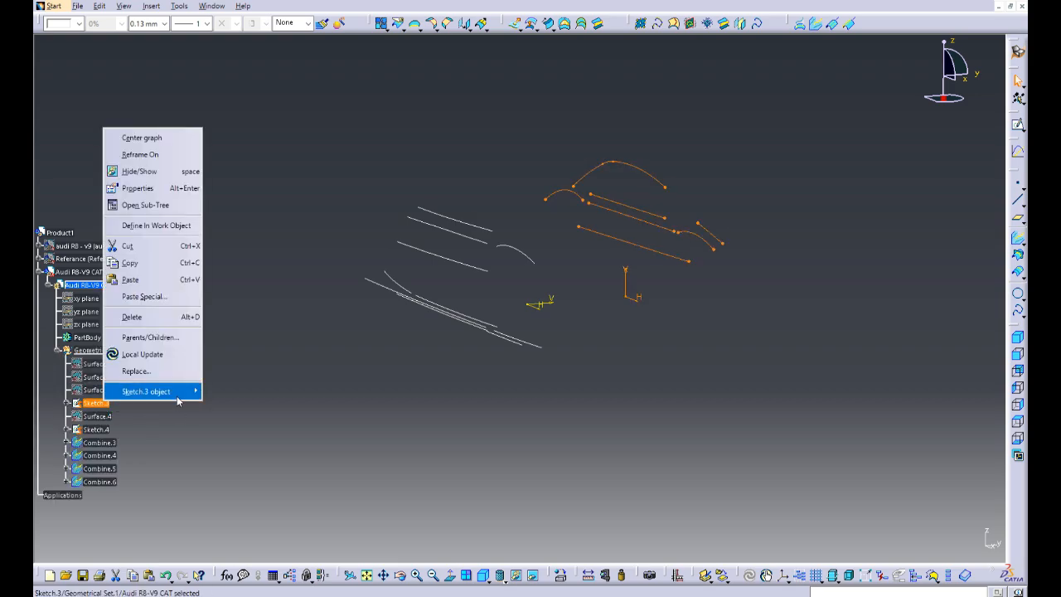
pyautogui.moveTo(177, 401)
pyautogui.click(266, 448)
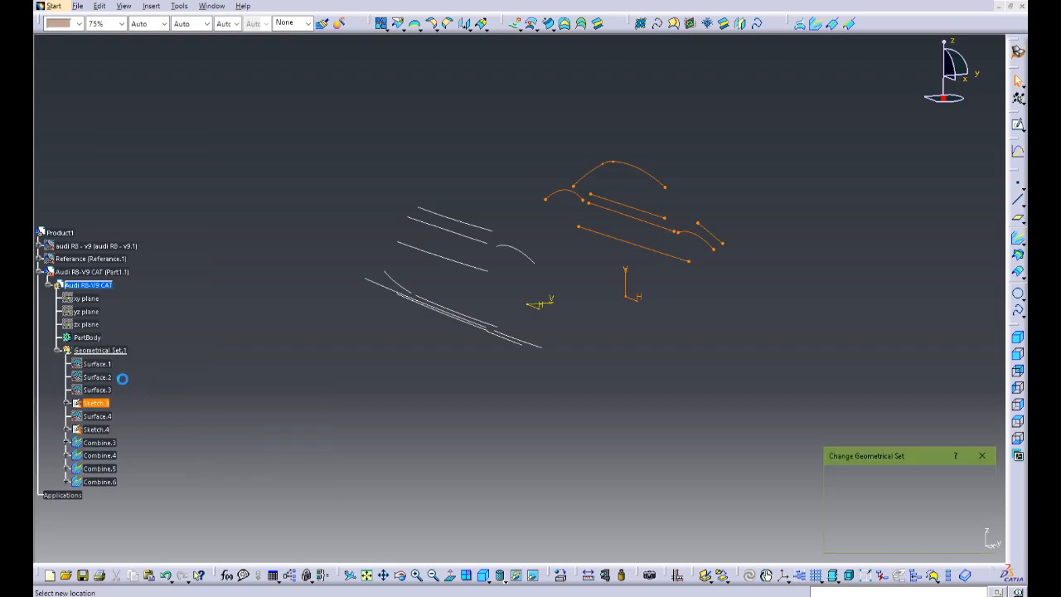
pyautogui.click(920, 541)
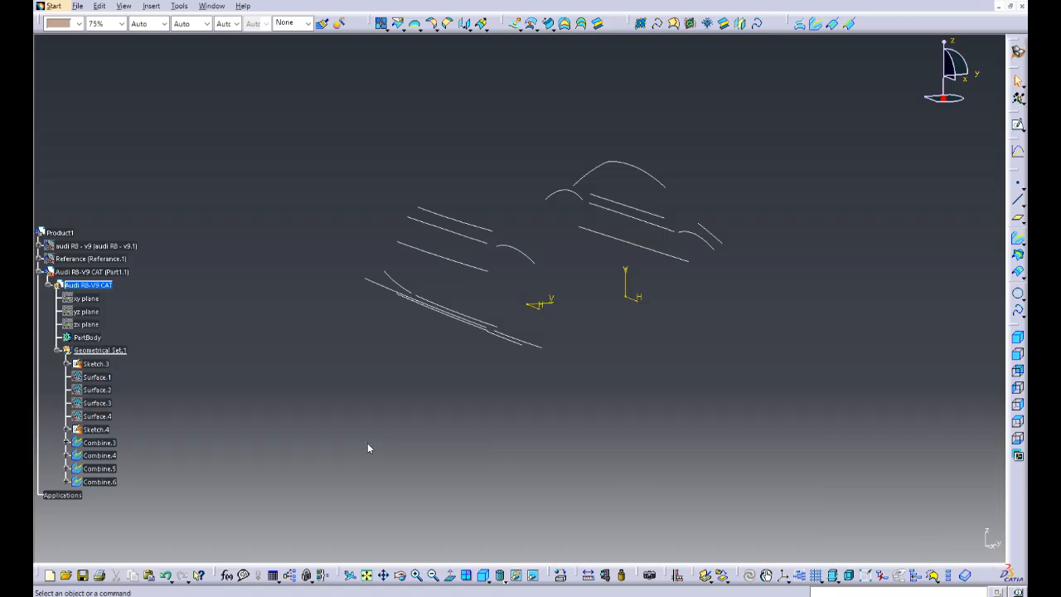
# Step: Move Sketch.4 within Geometrical Set.1 to the place before Surface.1
pyautogui.rightClick(106, 431)
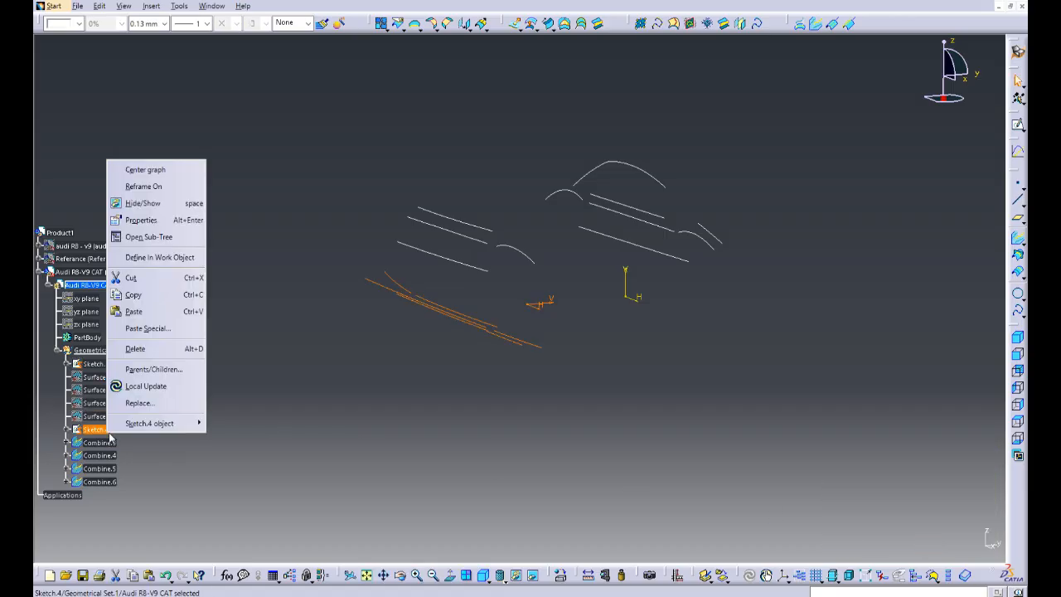
pyautogui.moveTo(166, 423)
pyautogui.click(245, 479)
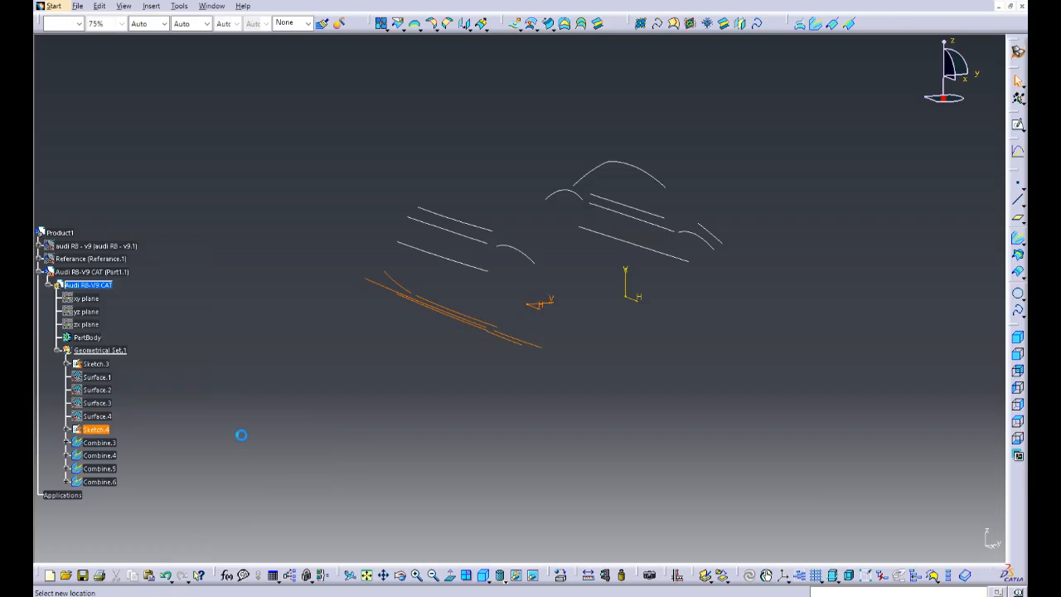
pyautogui.click(104, 378)
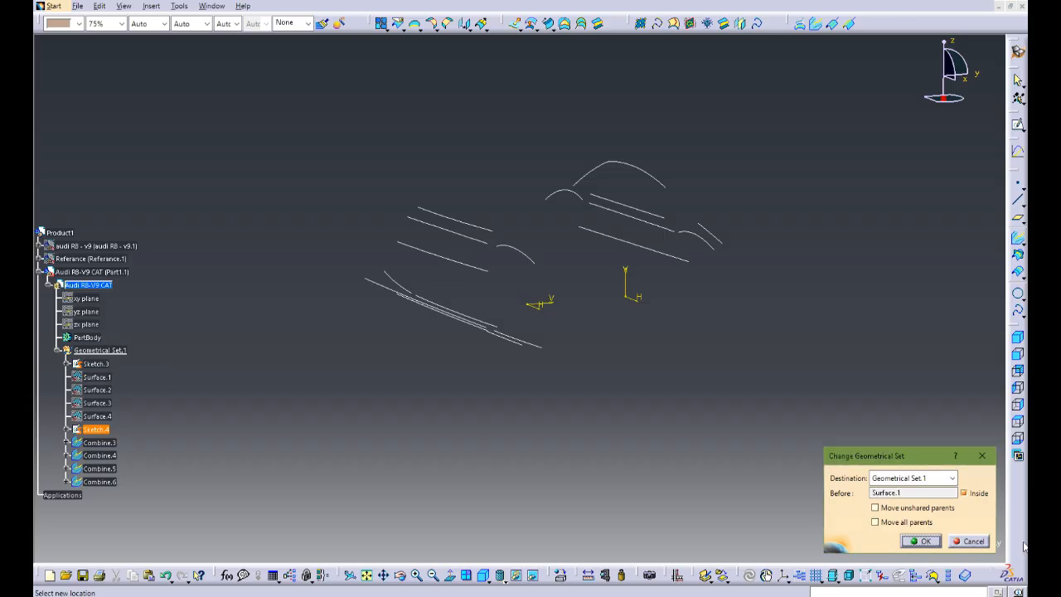
pyautogui.click(926, 541)
# Step: Hide Sketch.3 and Sketch.4 so only the combined 3D curves are displayed
pyautogui.moveTo(272, 419); pyautogui.dragTo(419, 387, button='middle')
pyautogui.click(101, 366)
pyautogui.press('space')
pyautogui.click(103, 377)
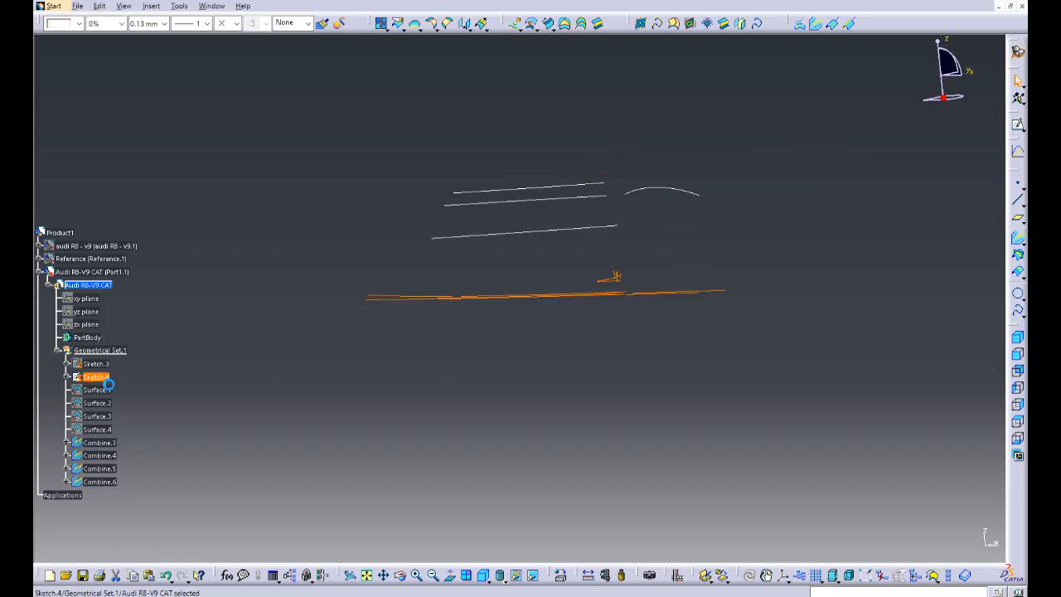
pyautogui.press('space')
# Step: Show the Referance blueprints and Sketch.3 again, and add a two-point horizontal spline to Sketch.3 from behind the front wheel to the rear bumper at sill height
pyautogui.moveTo(605, 402)
pyautogui.mouseDown(button='middle')
pyautogui.moveTo(533, 433)
pyautogui.moveTo(540, 372)
pyautogui.moveTo(434, 390)
pyautogui.moveTo(532, 377)
pyautogui.mouseUp(button='middle')
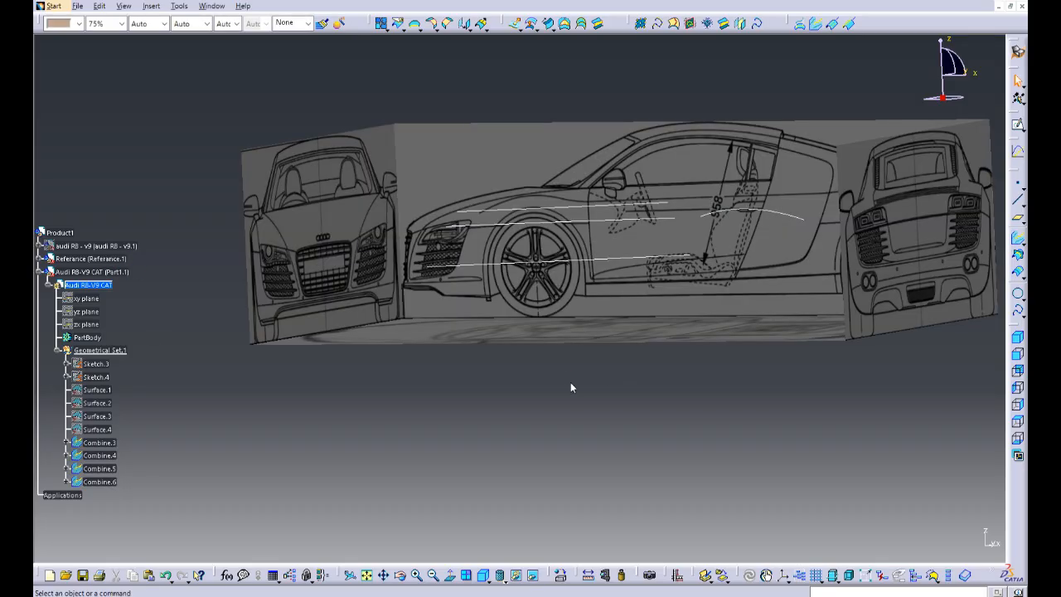
pyautogui.moveTo(571, 386); pyautogui.dragTo(408, 406, button='middle')
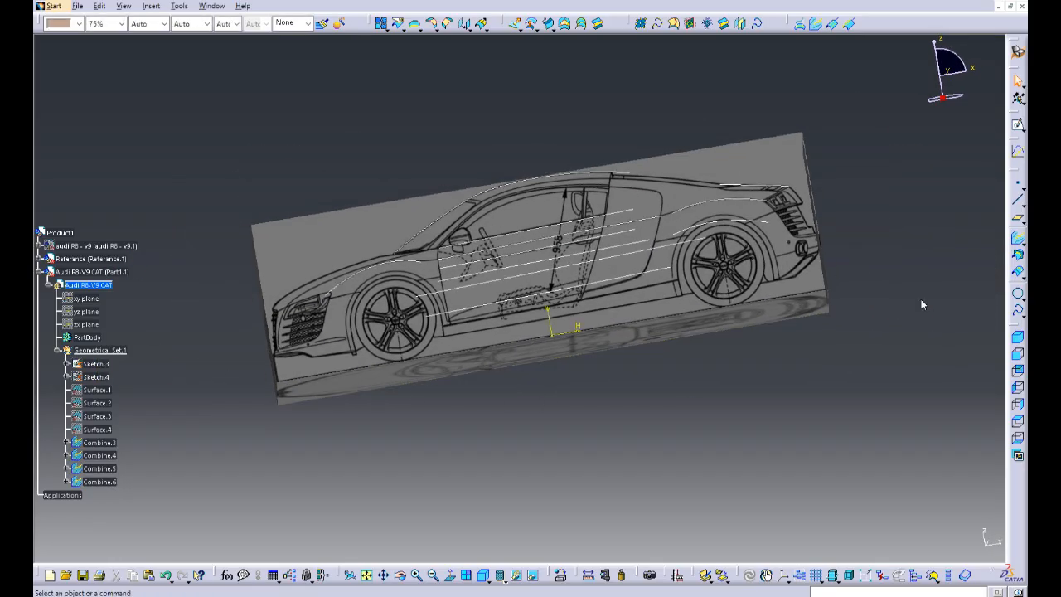
pyautogui.doubleClick(91, 366)
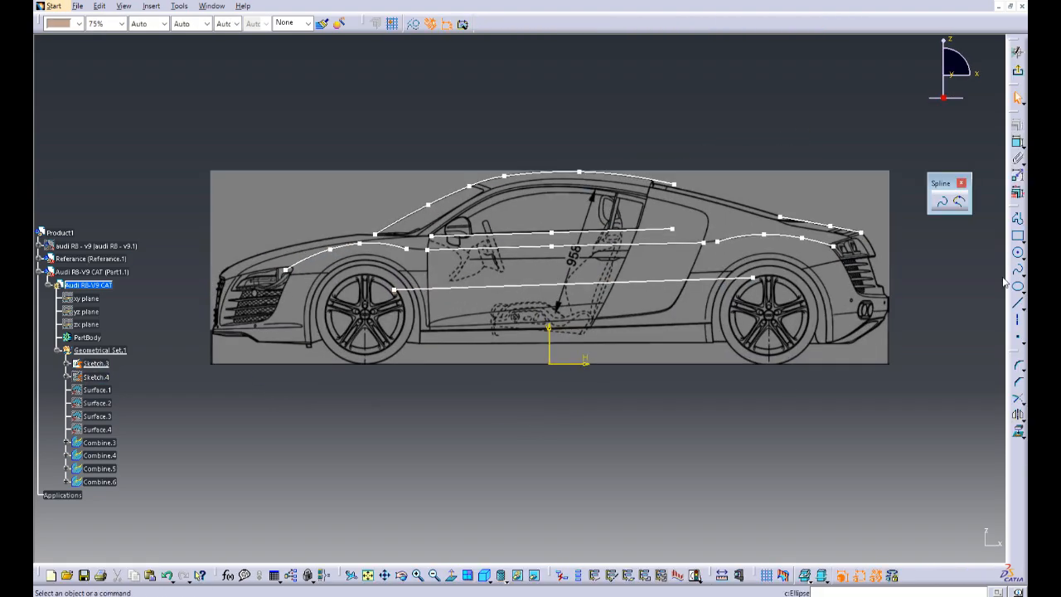
pyautogui.click(1018, 271)
pyautogui.moveTo(441, 441); pyautogui.dragTo(424, 388, button='middle')
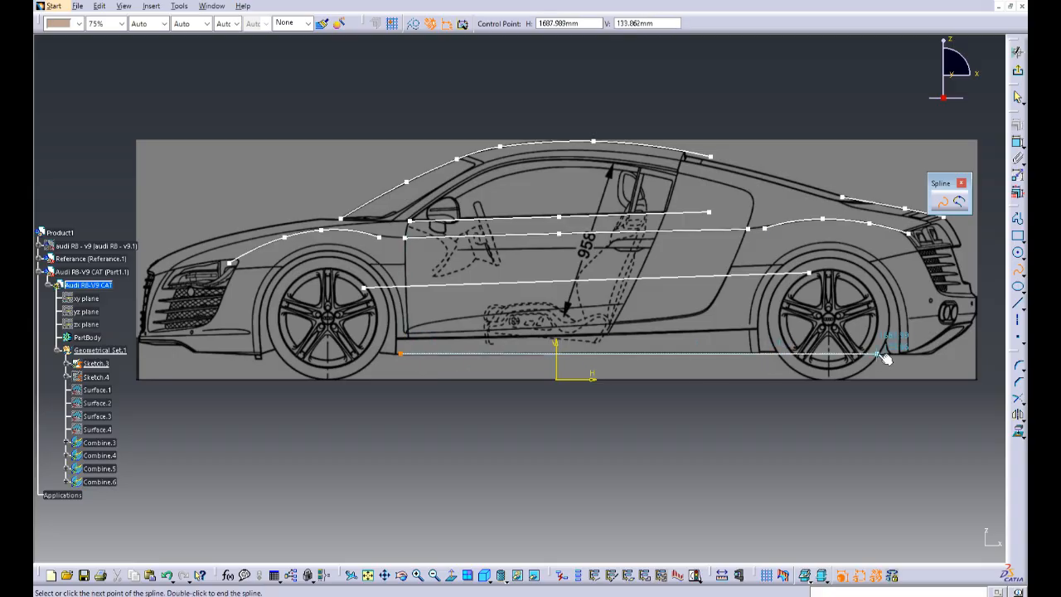
pyautogui.doubleClick(955, 354)
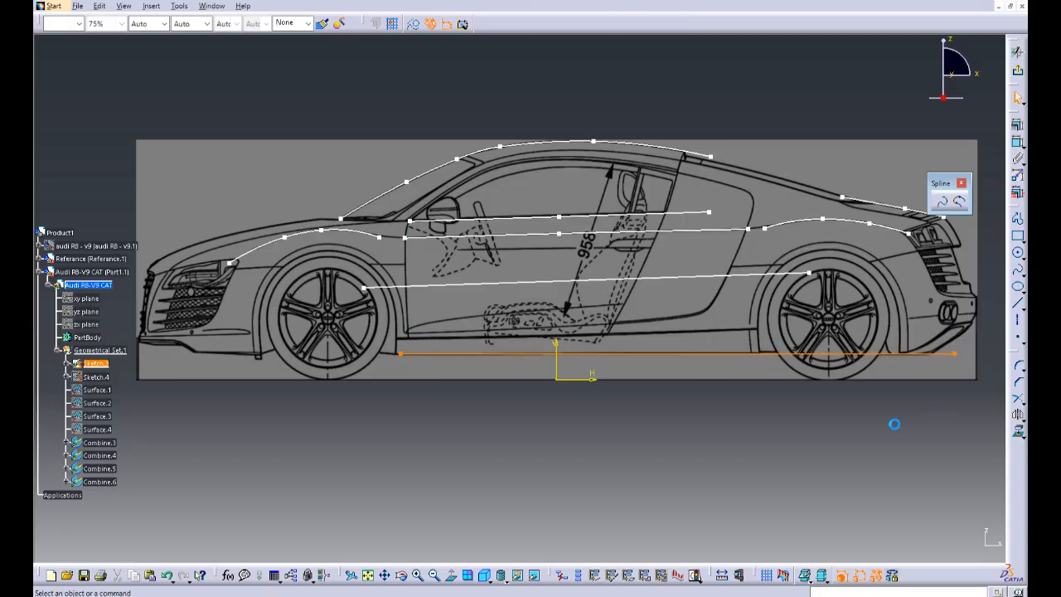
# Step: Stretch the sill spline's front end point forward to the underside of the front bumper and exit the sketch
pyautogui.moveTo(406, 361); pyautogui.dragTo(234, 357)
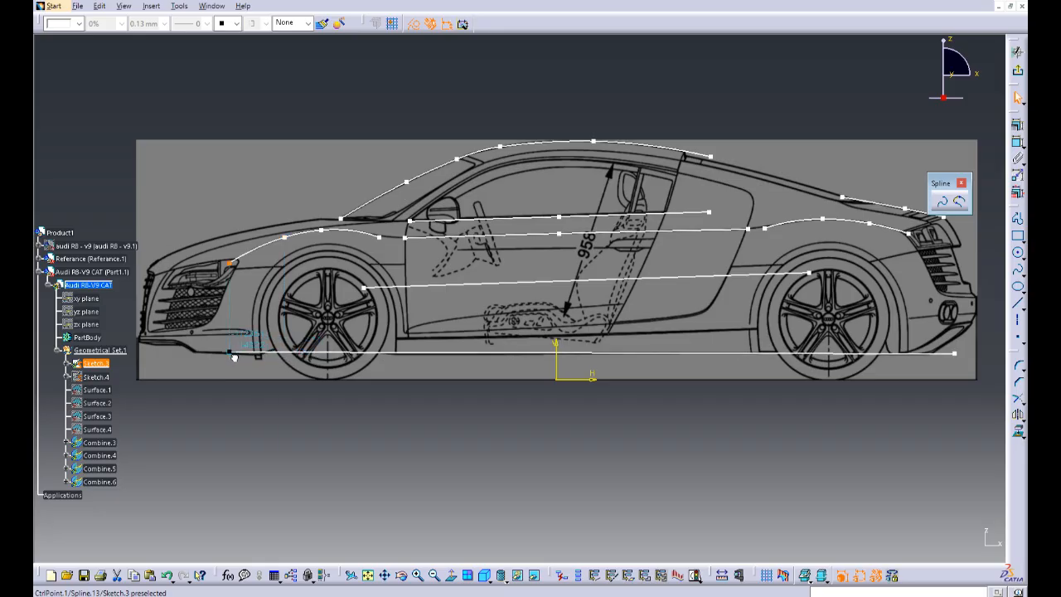
pyautogui.click(174, 358)
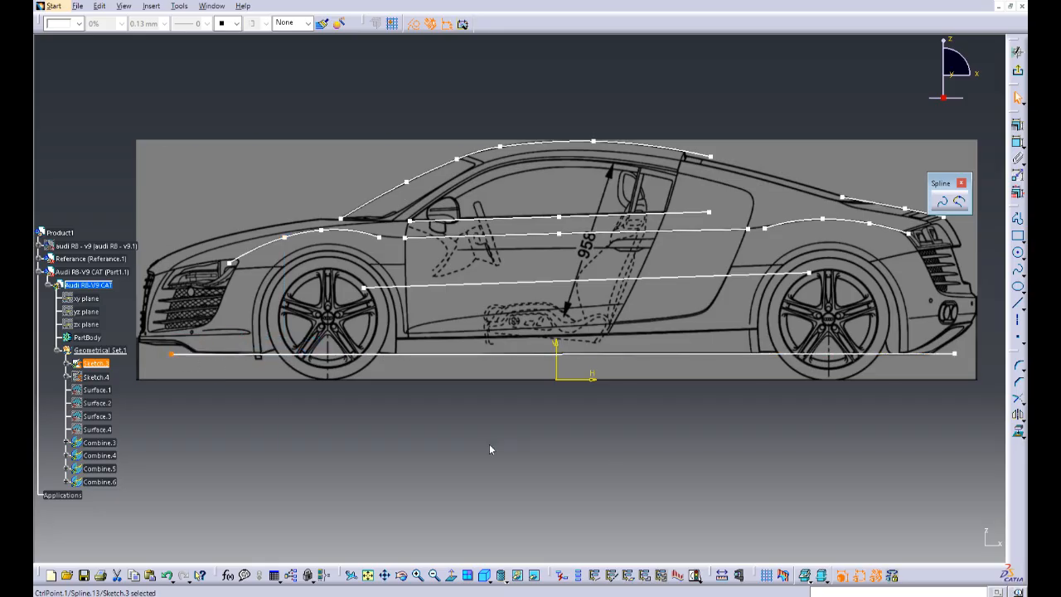
pyautogui.click(606, 483)
pyautogui.click(1017, 53)
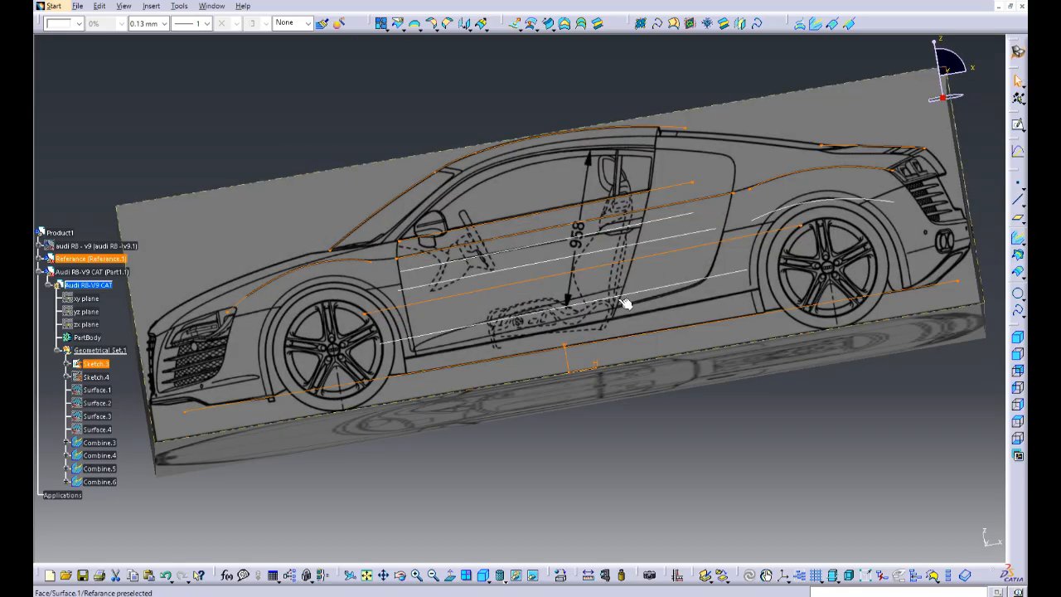
# Step: Show the yz plane and start a new sketch on it
pyautogui.click(604, 456)
pyautogui.moveTo(590, 437)
pyautogui.mouseDown(button='middle')
pyautogui.moveTo(595, 374)
pyautogui.moveTo(608, 406)
pyautogui.moveTo(511, 419)
pyautogui.moveTo(648, 403)
pyautogui.moveTo(540, 455)
pyautogui.moveTo(440, 366)
pyautogui.moveTo(450, 372)
pyautogui.mouseUp(button='middle')
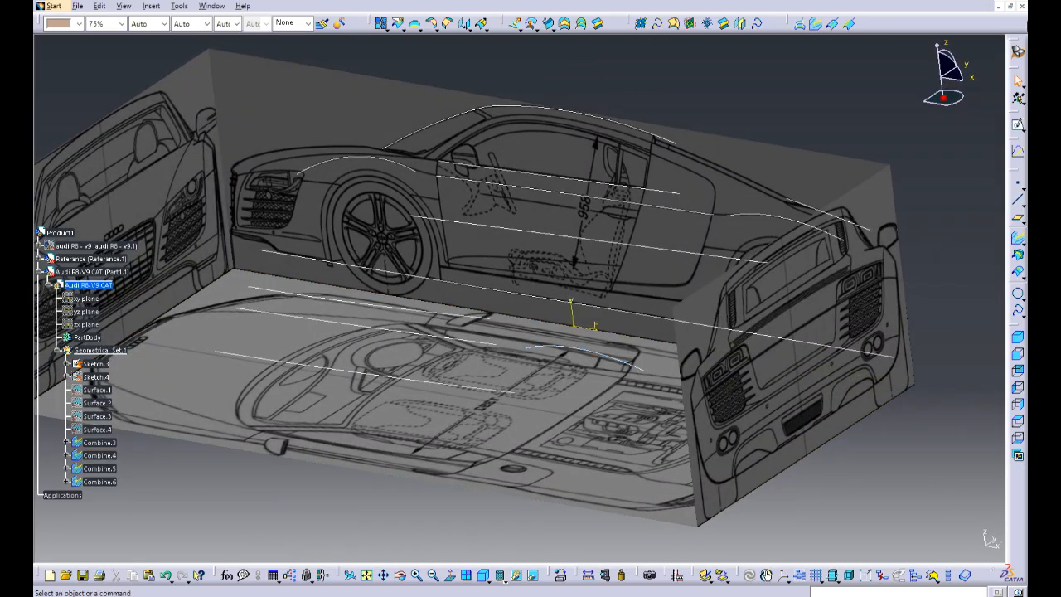
pyautogui.moveTo(418, 440); pyautogui.dragTo(302, 344, button='middle')
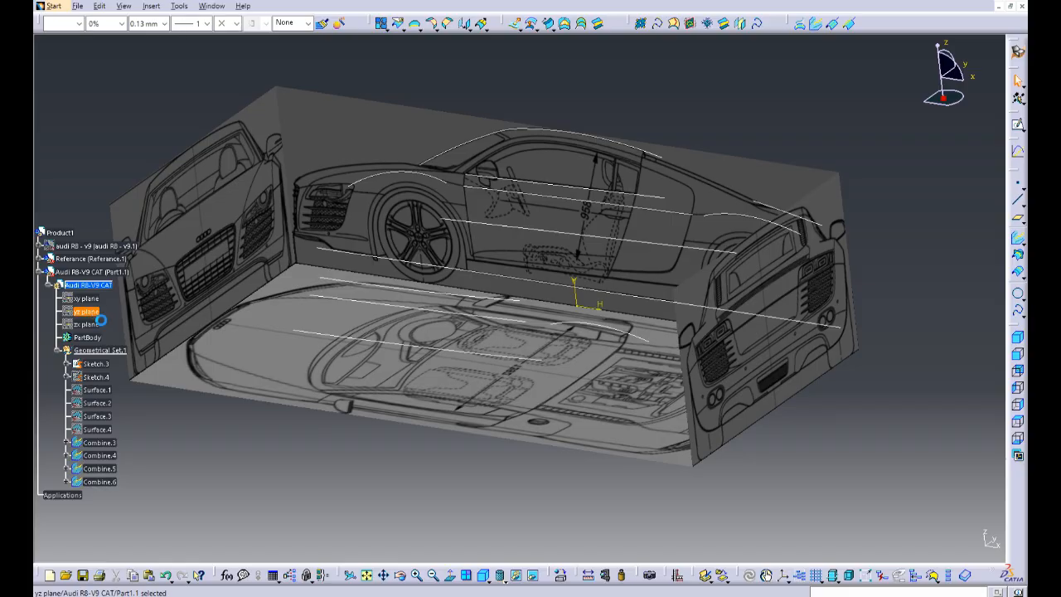
pyautogui.moveTo(530, 389); pyautogui.dragTo(936, 159, button='middle')
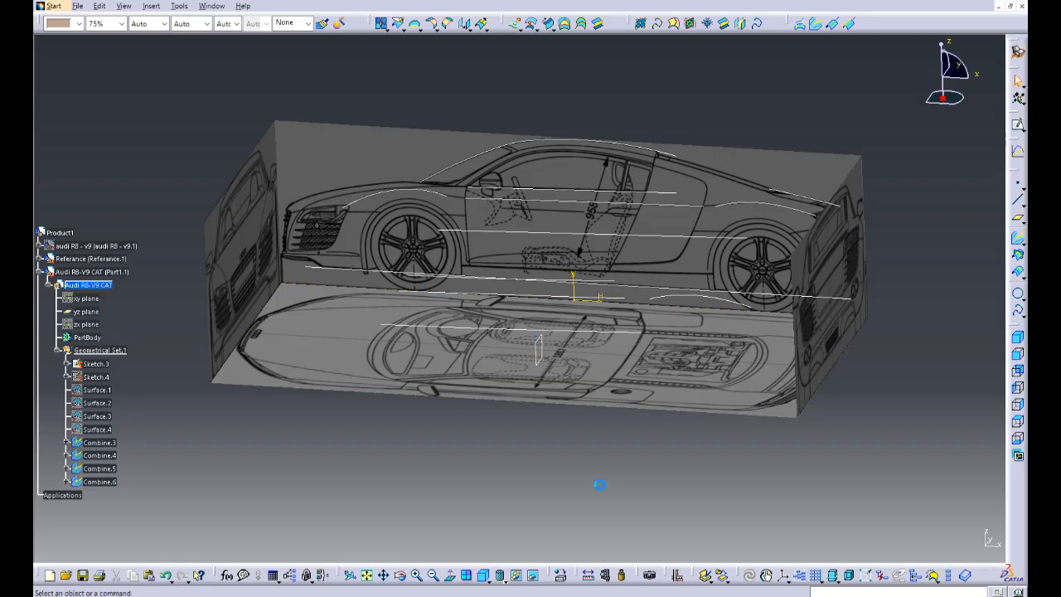
pyautogui.moveTo(599, 485); pyautogui.dragTo(531, 403, button='middle')
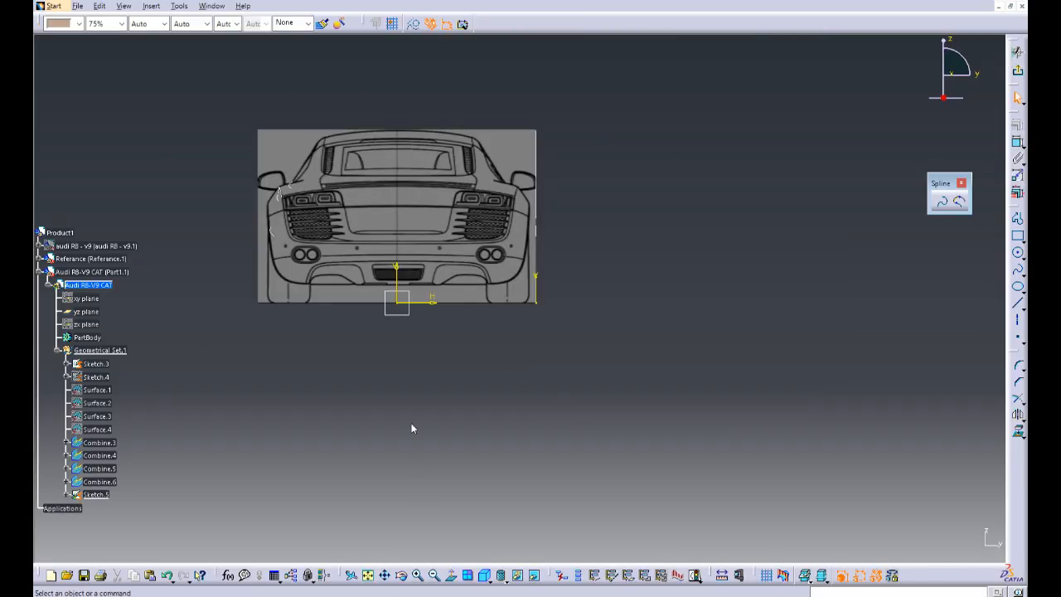
# Step: Intersect the upper door curve Combine.3 with the yz sketch plane
pyautogui.moveTo(449, 407); pyautogui.dragTo(603, 463, button='middle')
pyautogui.moveTo(448, 367)
pyautogui.mouseDown(button='middle')
pyautogui.moveTo(550, 410)
pyautogui.moveTo(583, 454)
pyautogui.moveTo(590, 344)
pyautogui.moveTo(628, 288)
pyautogui.moveTo(639, 354)
pyautogui.moveTo(630, 321)
pyautogui.mouseUp(button='middle')
pyautogui.click(1020, 438)
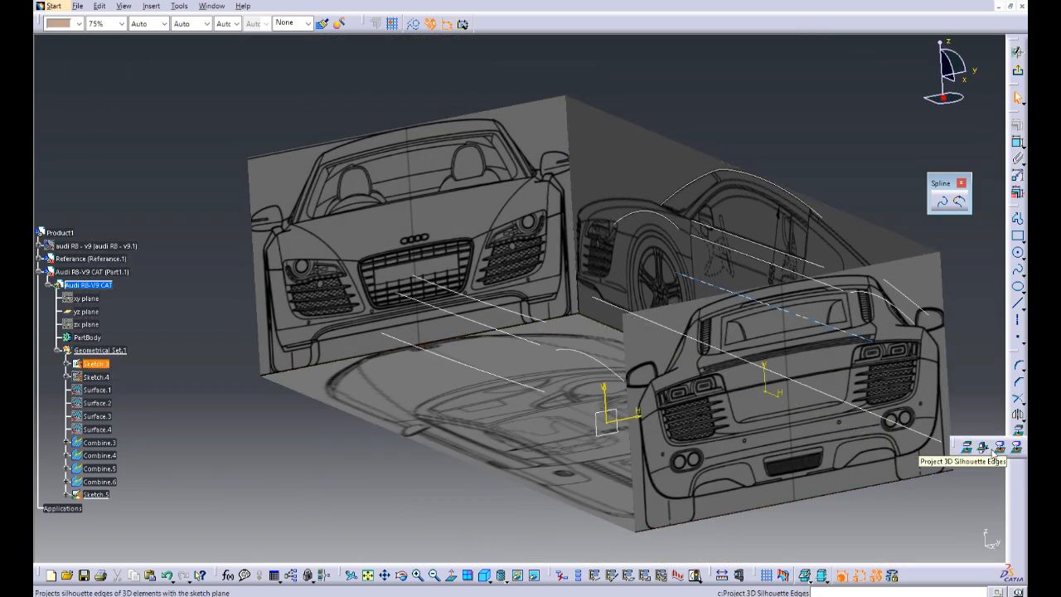
pyautogui.click(982, 448)
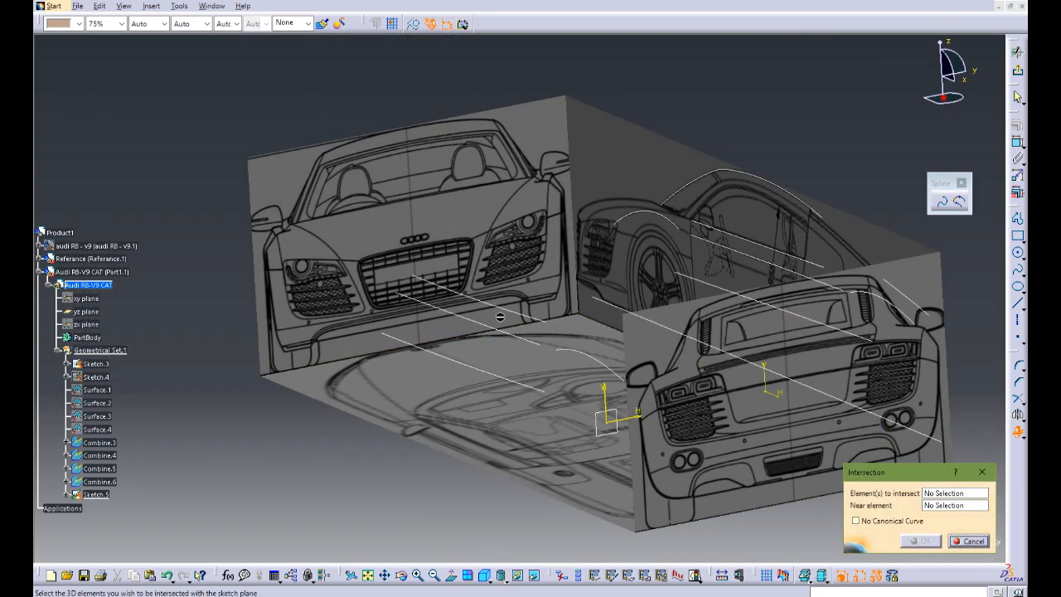
pyautogui.click(503, 312)
pyautogui.click(924, 541)
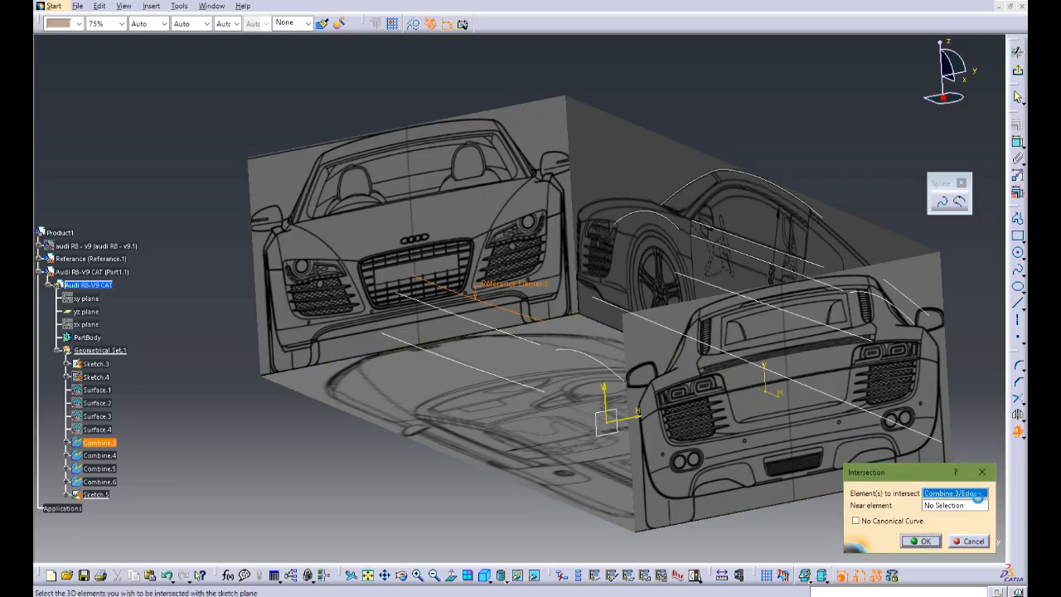
# Step: Intersect the door curves Combine.5 and Combine.6 with the sketch plane
pyautogui.click(1017, 433)
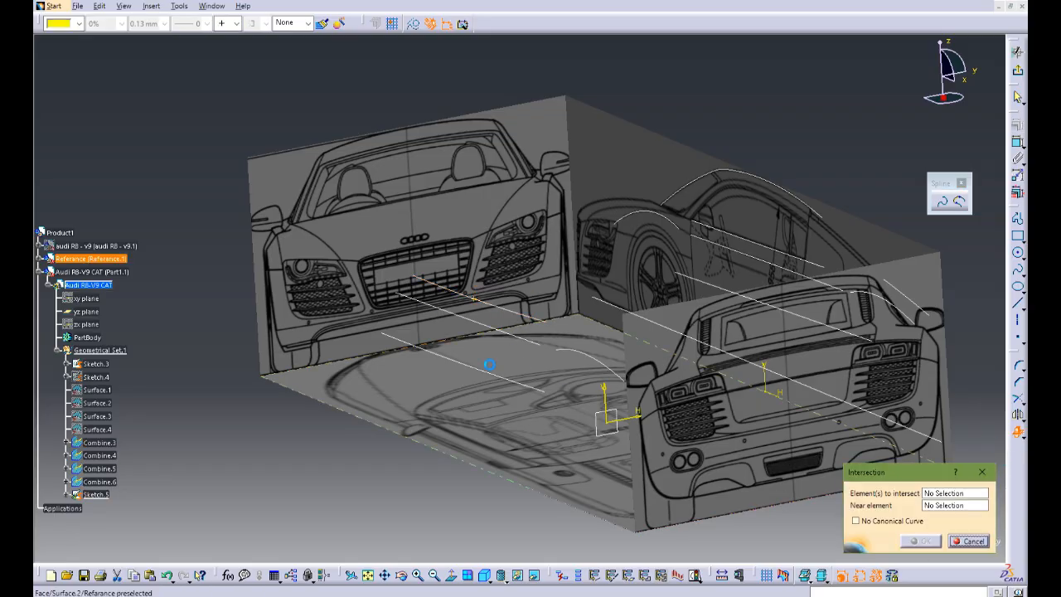
pyautogui.click(470, 325)
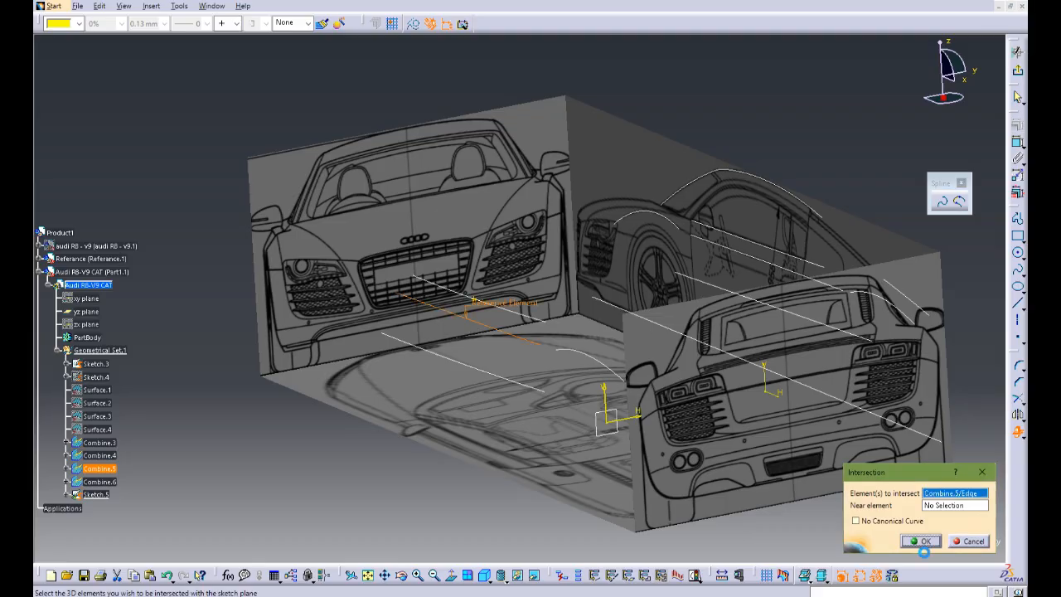
pyautogui.click(920, 541)
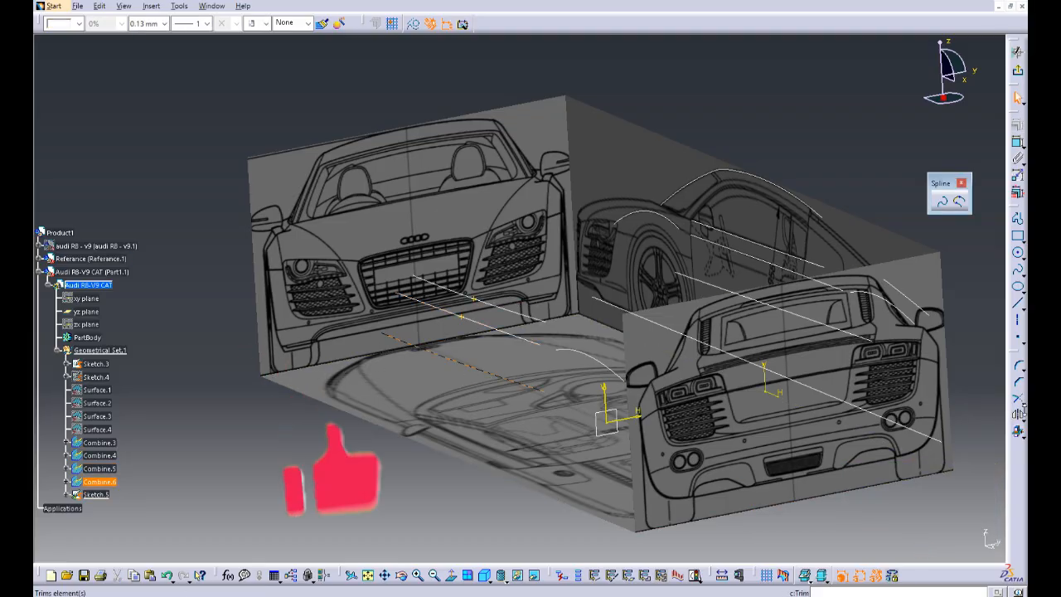
pyautogui.click(1018, 432)
pyautogui.click(924, 543)
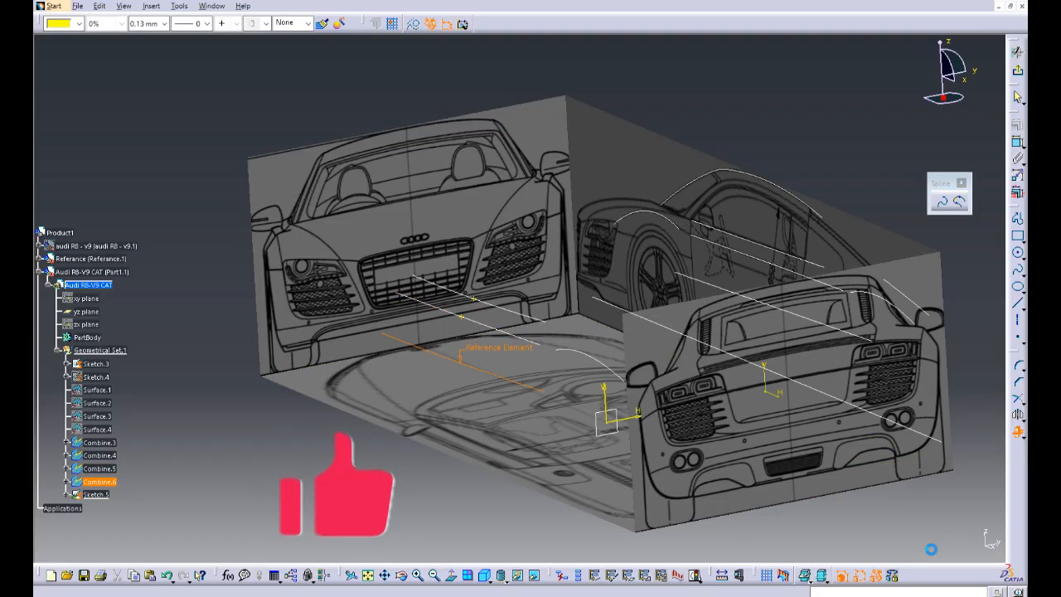
# Step: Intersect the low sill spline of Sketch.3 with the sketch plane
pyautogui.click(829, 395)
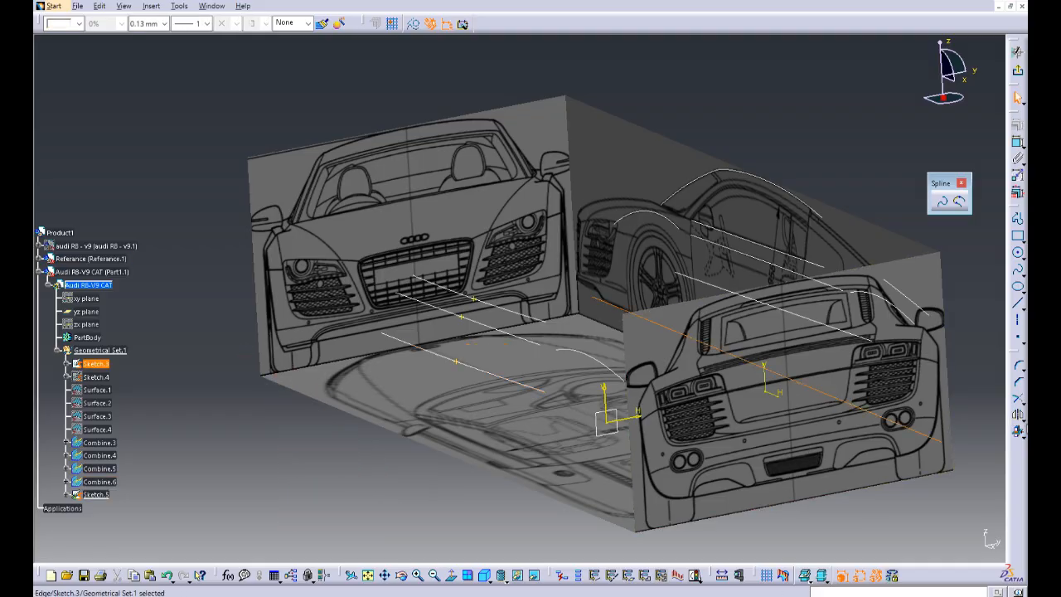
pyautogui.click(1018, 432)
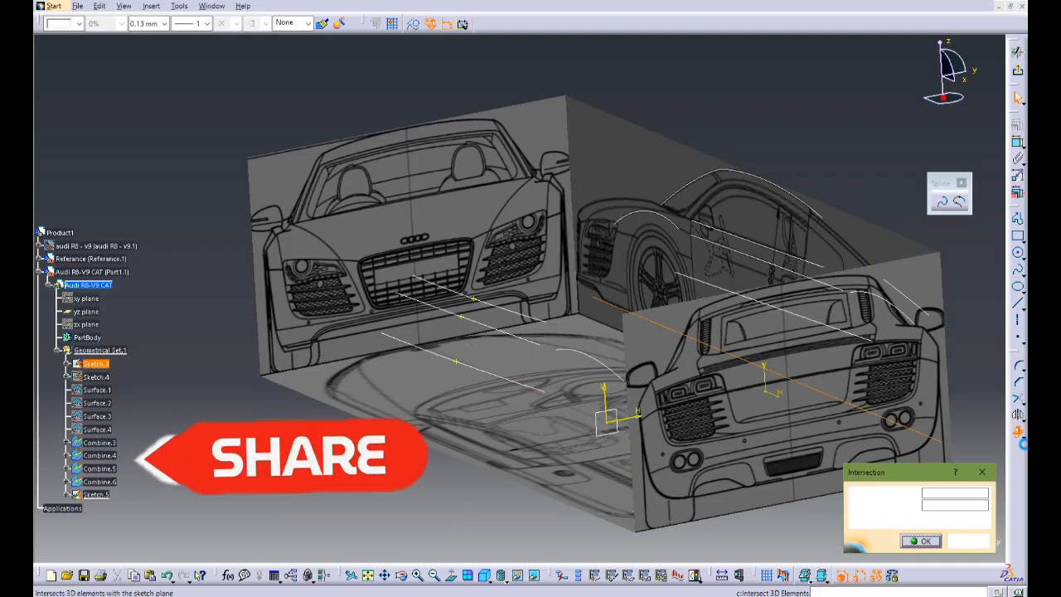
pyautogui.click(922, 541)
pyautogui.moveTo(740, 429); pyautogui.dragTo(793, 414, button='middle')
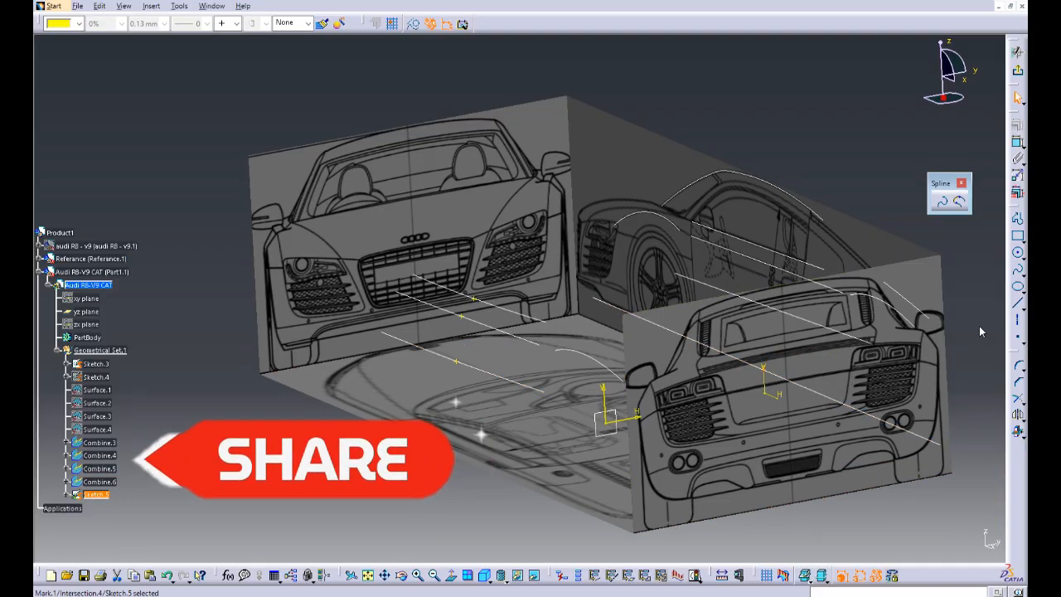
# Step: Draw a horizontal line from the sill spline's intersection point across the rear-view blueprint to beyond the car's opposite side
pyautogui.click(1018, 303)
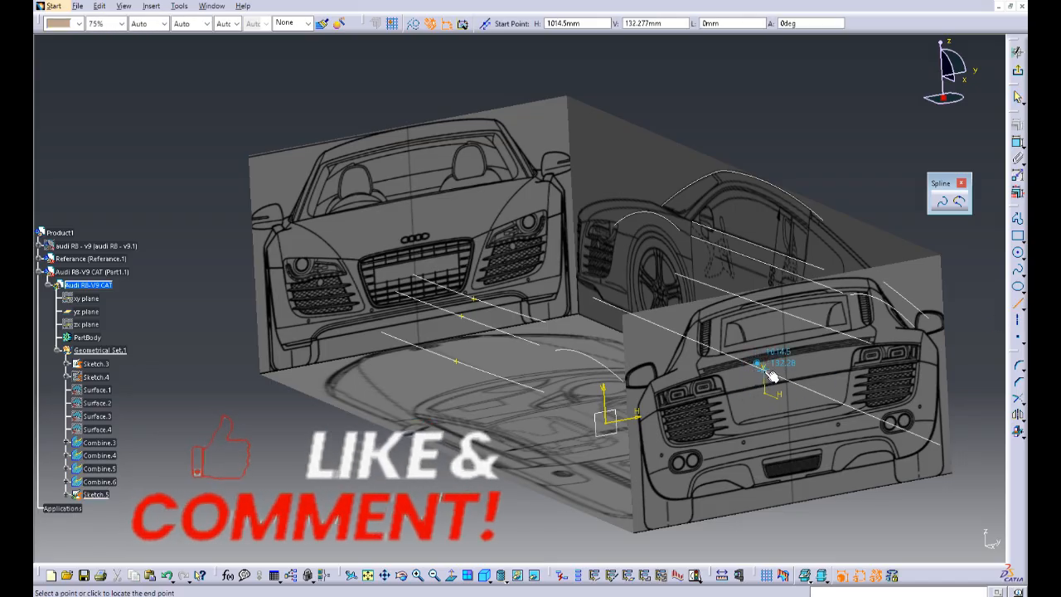
pyautogui.click(761, 372)
pyautogui.moveTo(573, 431); pyautogui.dragTo(375, 439, button='middle')
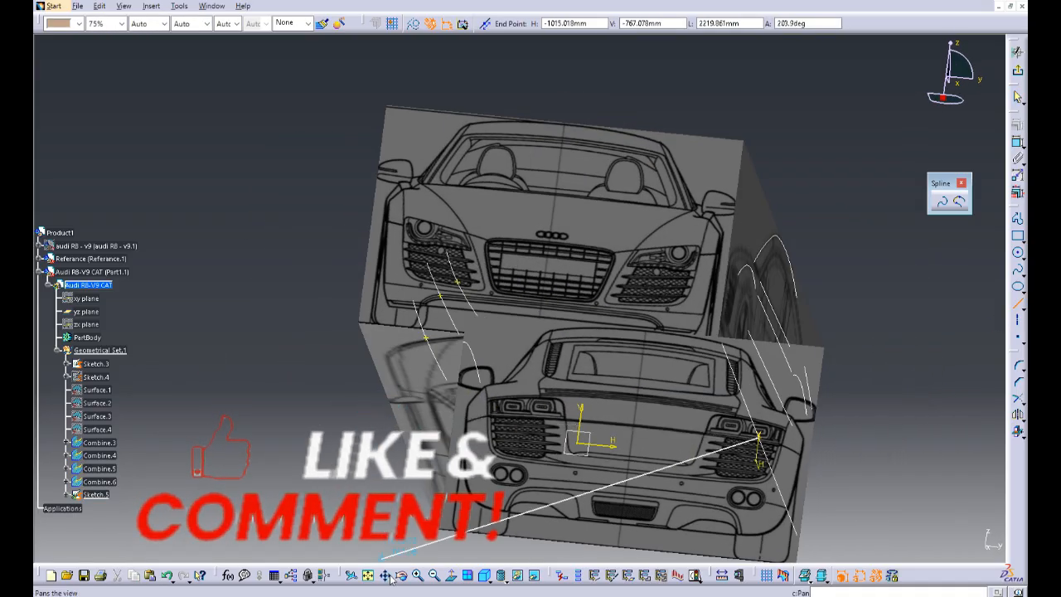
pyautogui.click(451, 575)
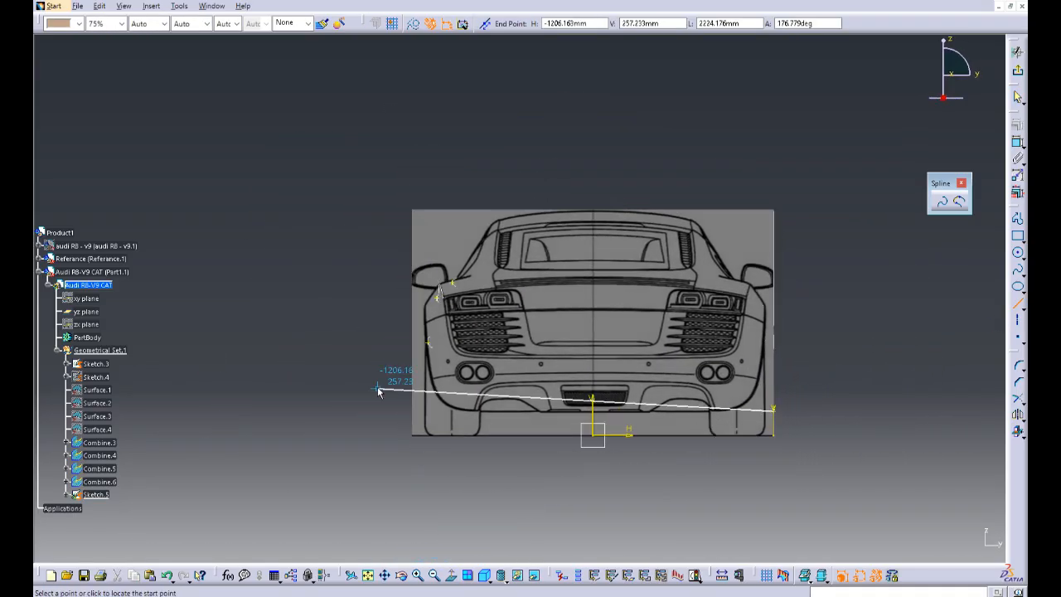
pyautogui.click(355, 412)
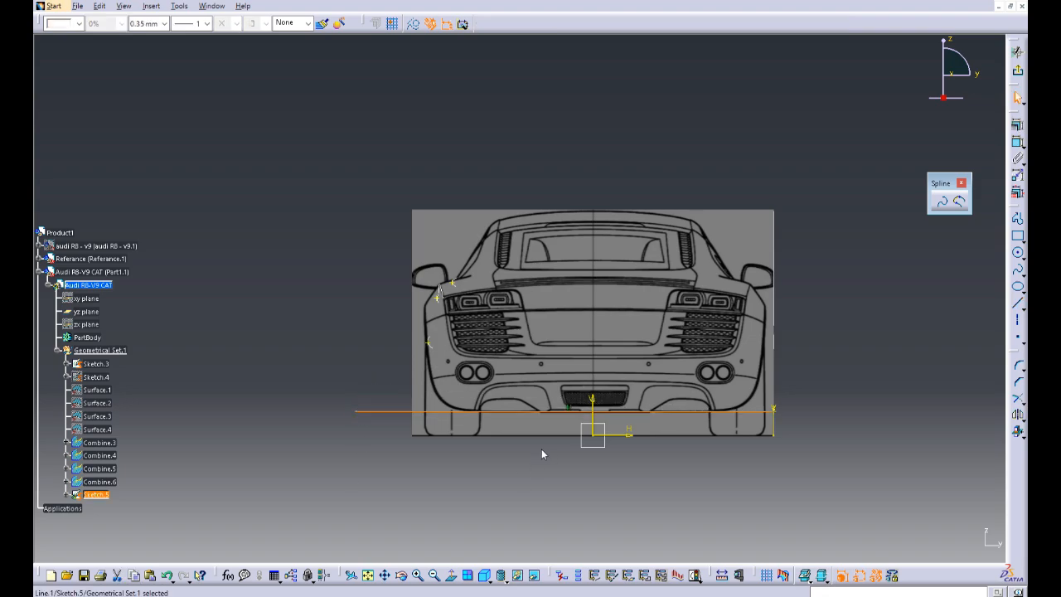
# Step: Draw a spline through the intersection points of the two door curves, ending on the horizontal sill line
pyautogui.moveTo(542, 453); pyautogui.dragTo(576, 439, button='middle')
pyautogui.rightClick(442, 431)
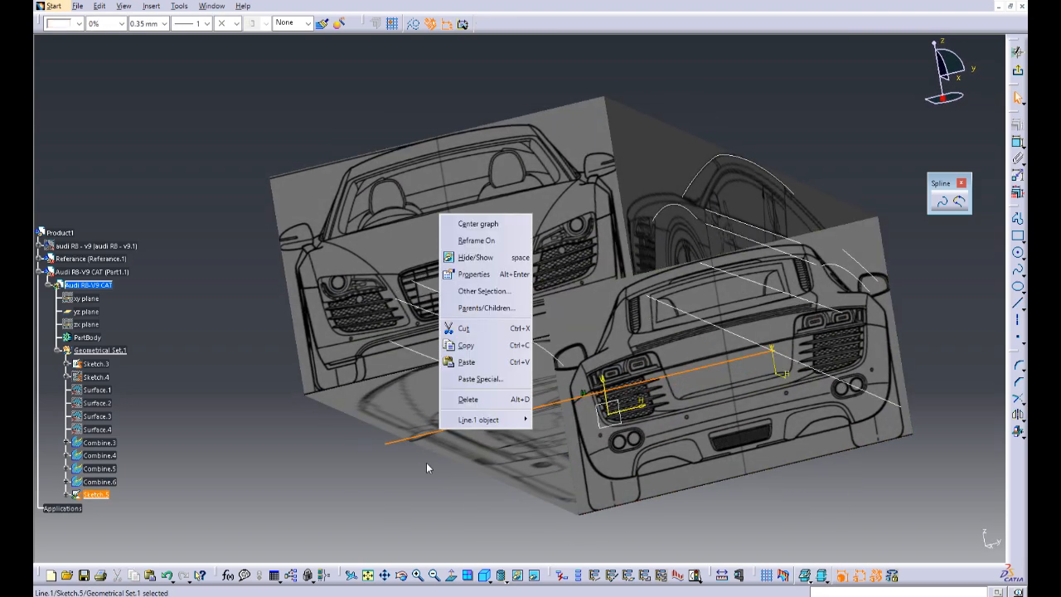
pyautogui.click(492, 484)
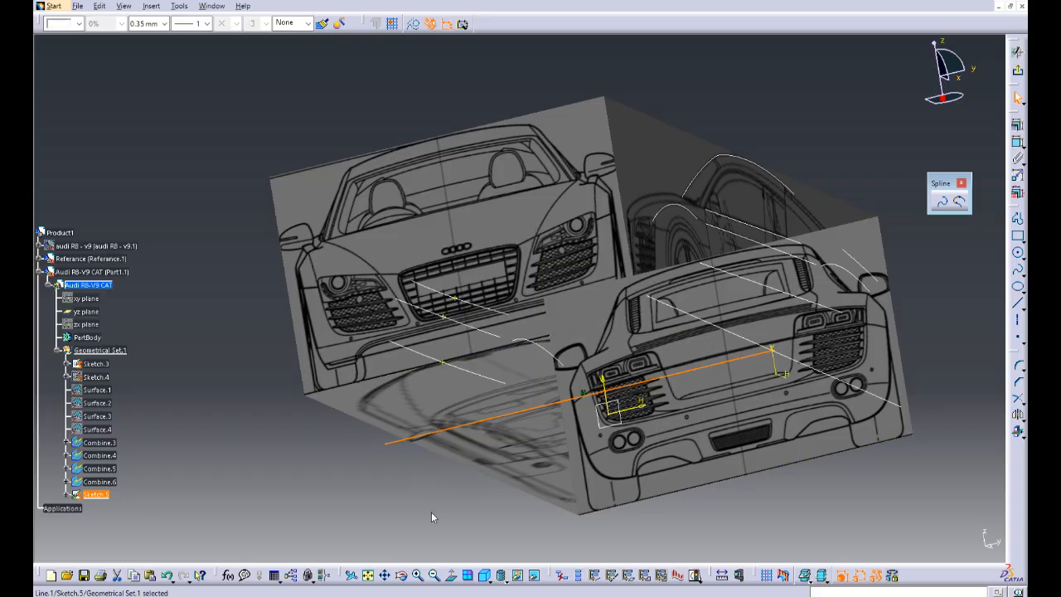
pyautogui.moveTo(617, 360)
pyautogui.mouseDown(button='middle')
pyautogui.moveTo(605, 376)
pyautogui.moveTo(612, 366)
pyautogui.mouseUp(button='middle')
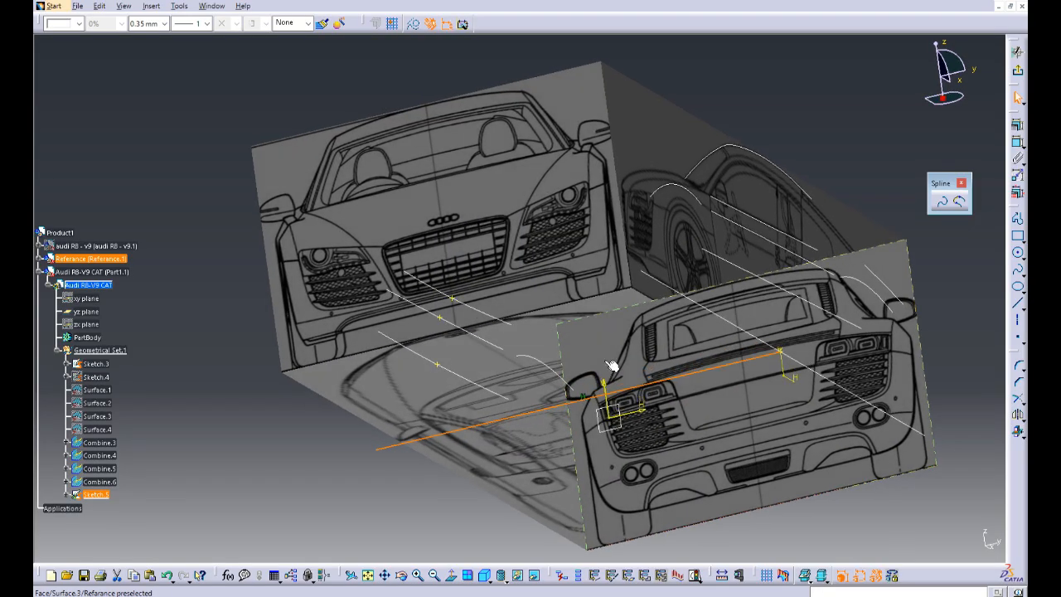
pyautogui.click(1019, 270)
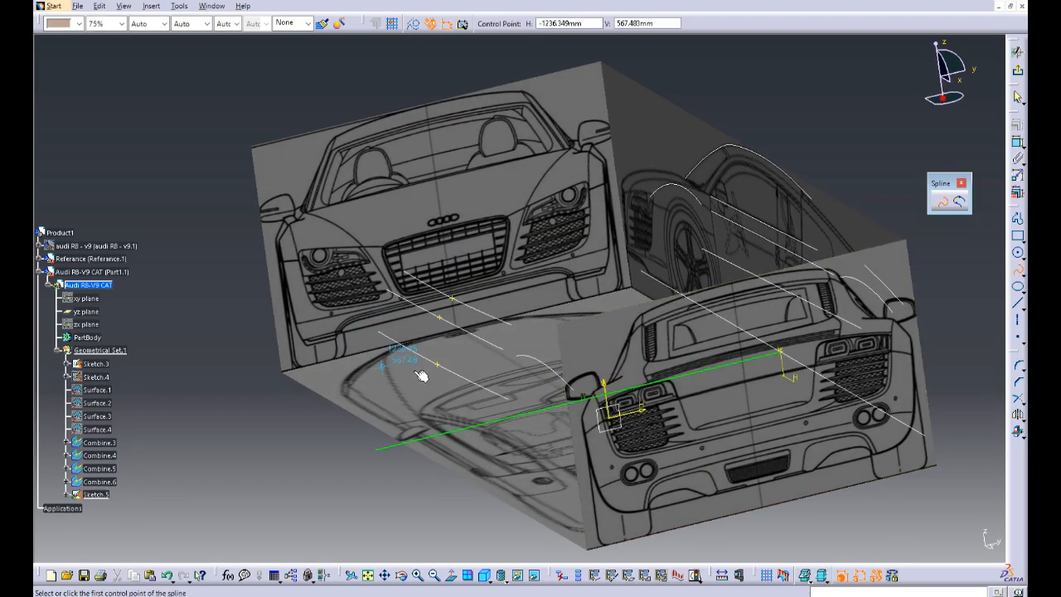
pyautogui.click(440, 318)
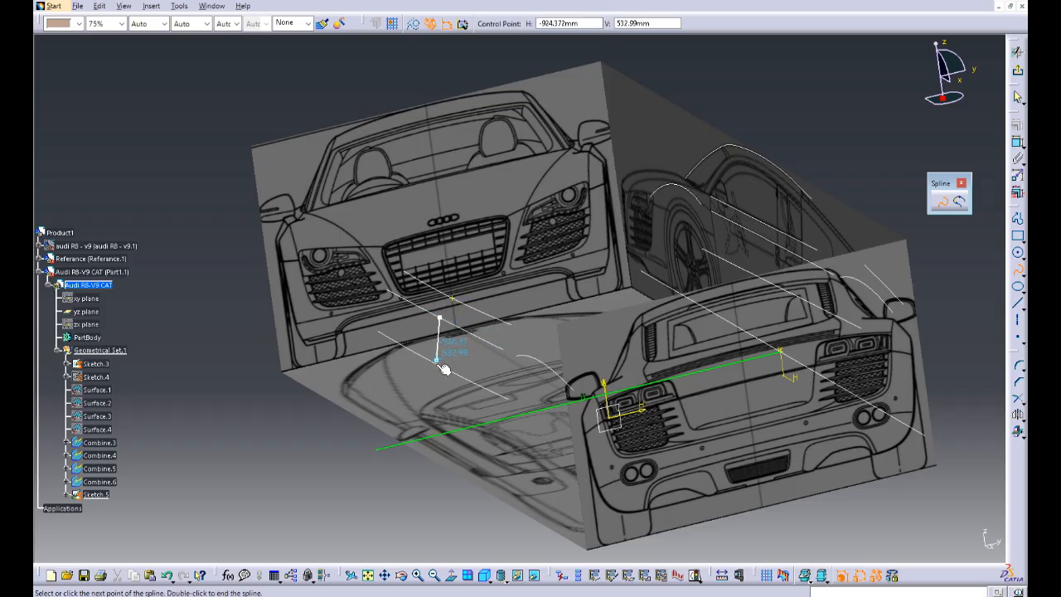
pyautogui.click(438, 365)
pyautogui.moveTo(451, 417); pyautogui.dragTo(440, 352, button='middle')
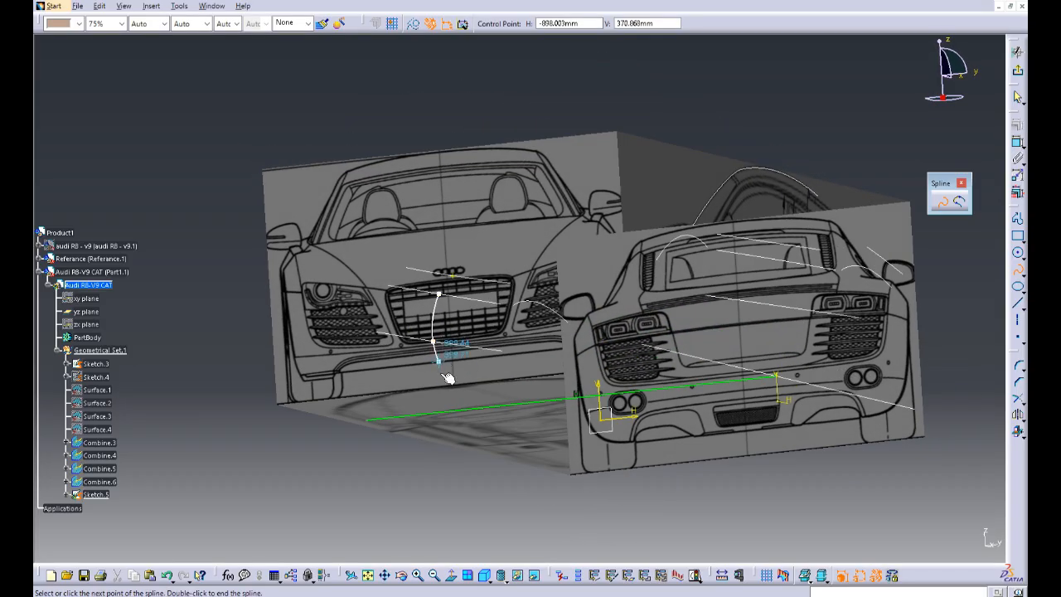
pyautogui.doubleClick(453, 427)
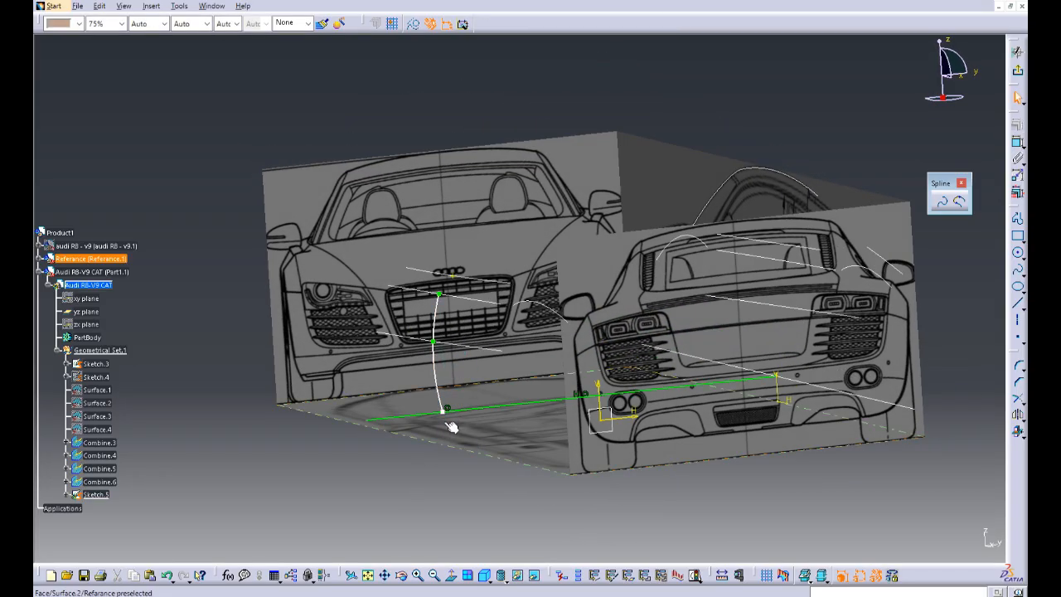
# Step: Run Sketch Analysis on the cross-section sketch and examine the status of its marks, line and spline
pyautogui.moveTo(465, 464); pyautogui.dragTo(517, 448, button='middle')
pyautogui.moveTo(507, 403); pyautogui.dragTo(604, 381, button='middle')
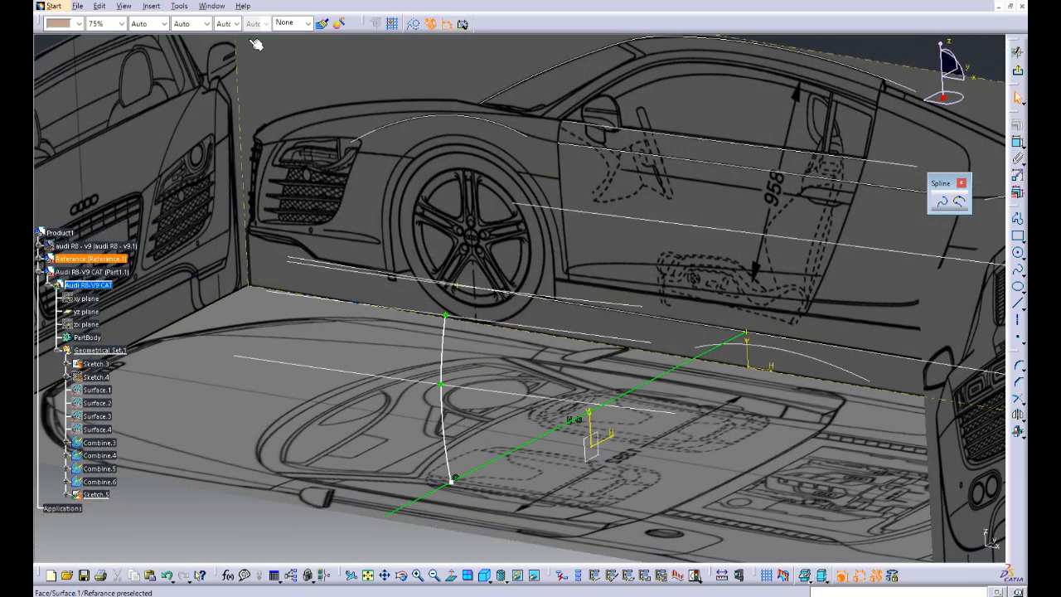
pyautogui.click(179, 8)
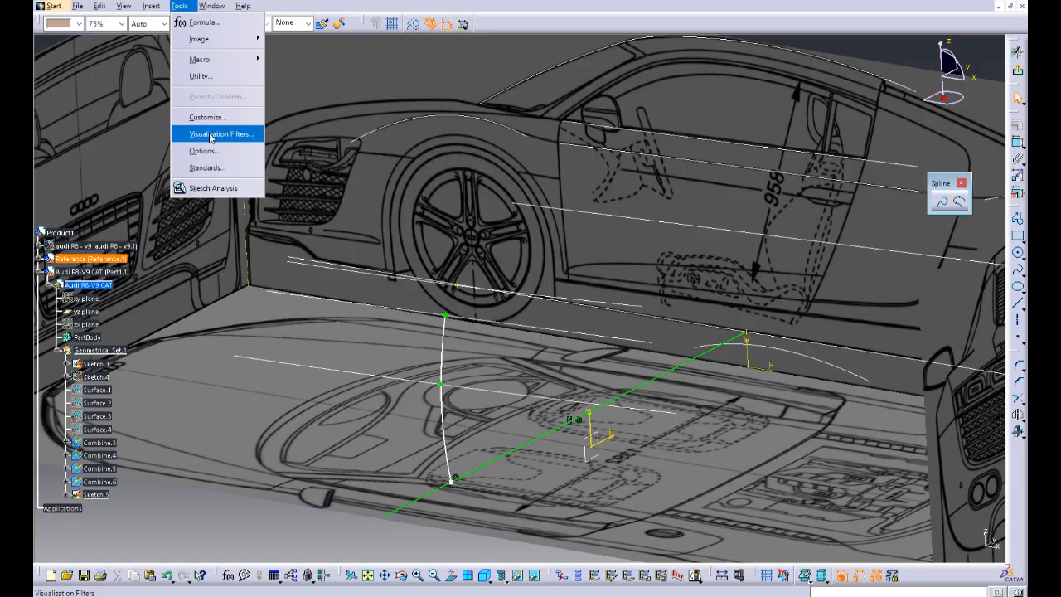
pyautogui.click(213, 188)
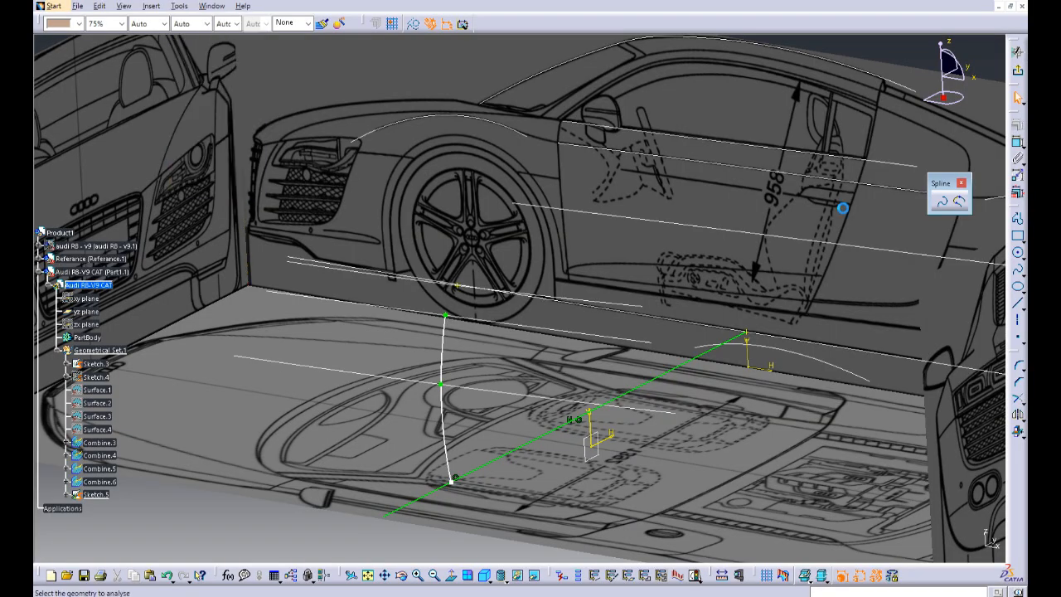
pyautogui.moveTo(594, 286); pyautogui.dragTo(582, 323, button='middle')
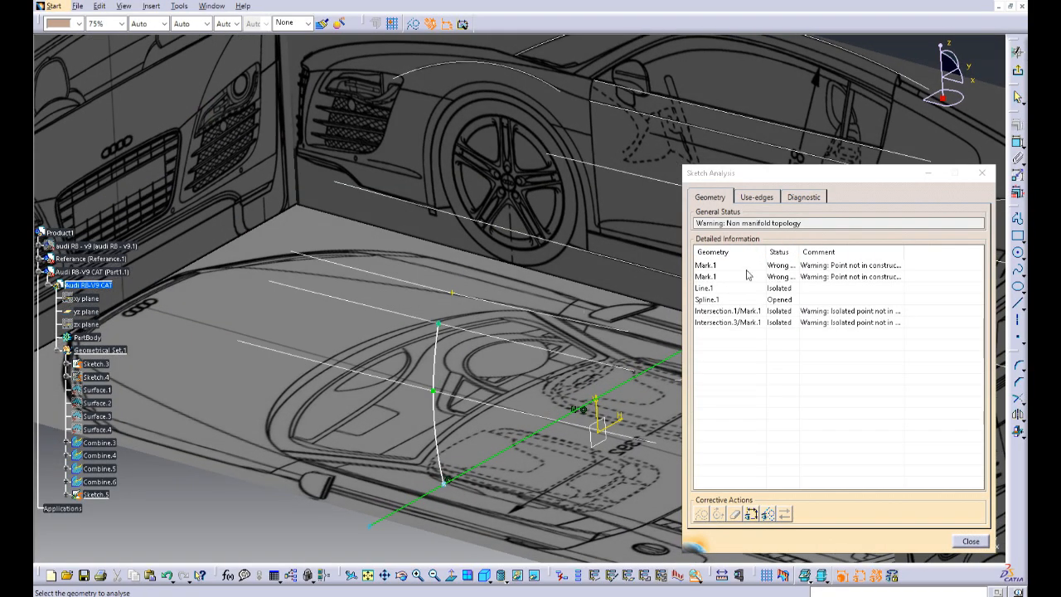
pyautogui.click(771, 266)
pyautogui.click(714, 276)
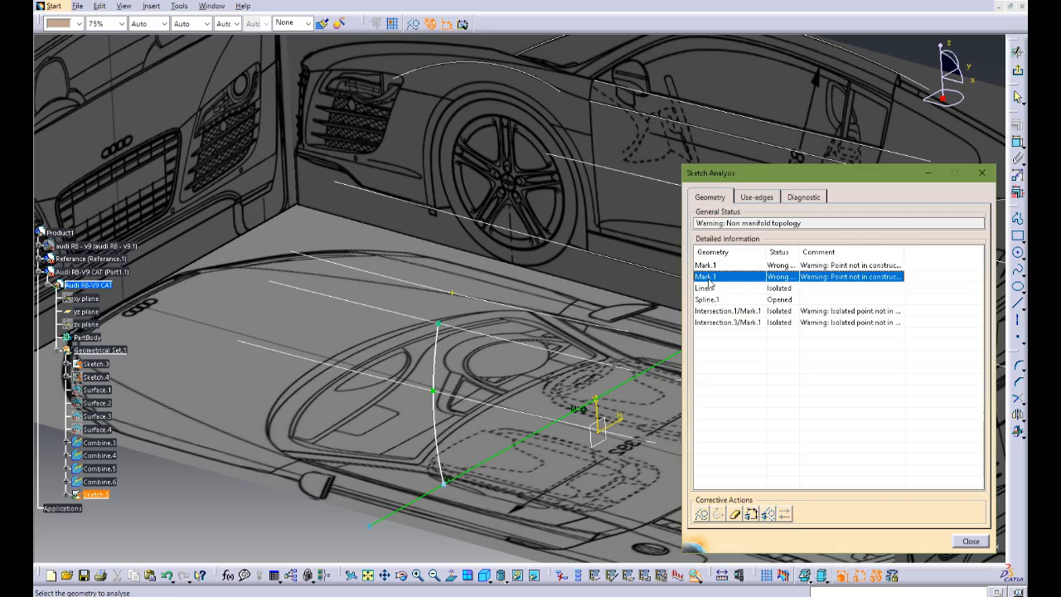
pyautogui.click(711, 288)
pyautogui.click(710, 299)
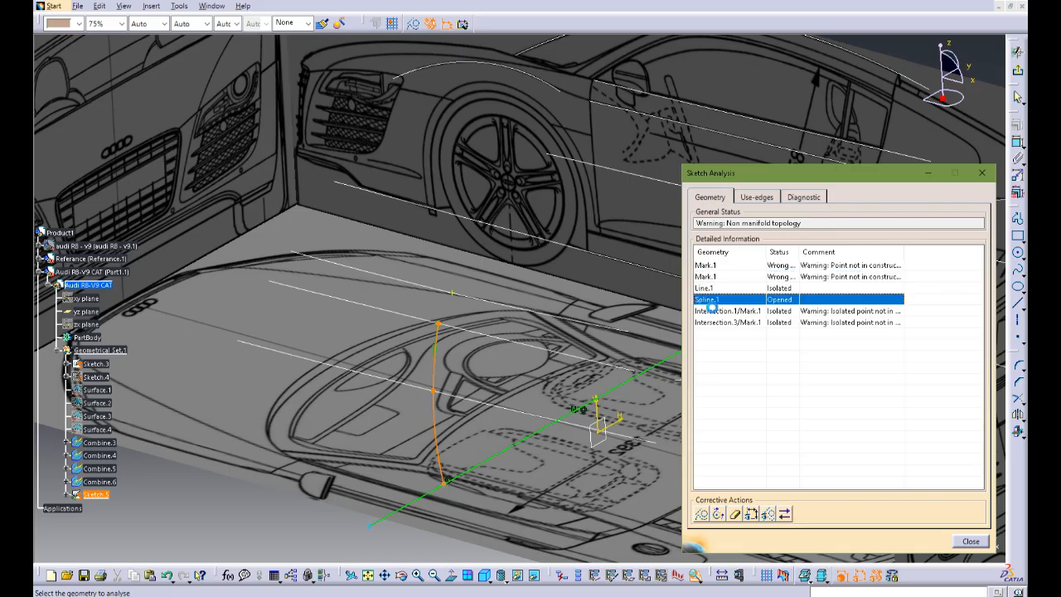
pyautogui.click(713, 251)
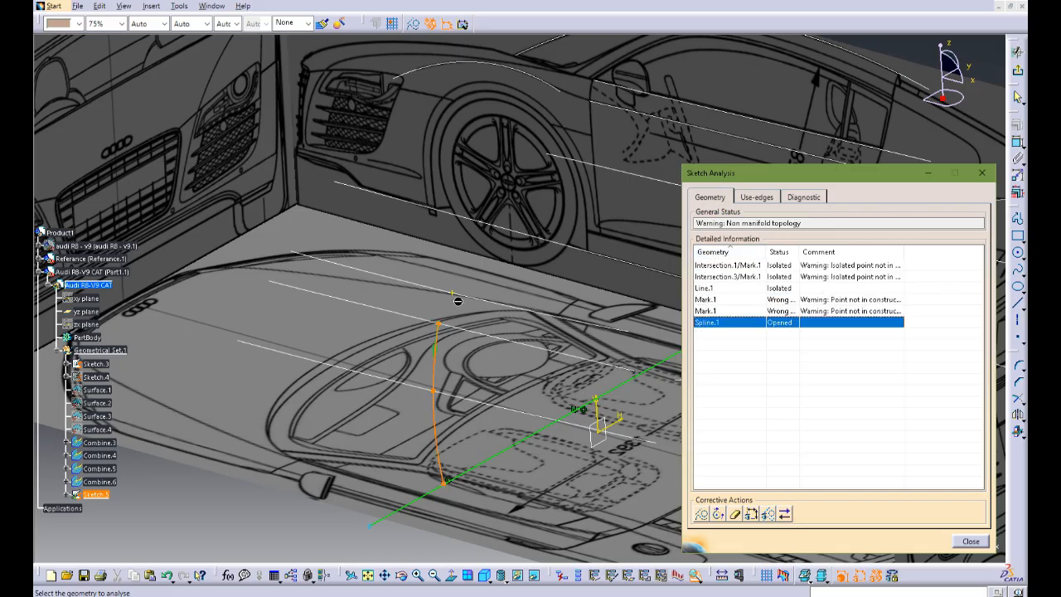
# Step: Erase the isolated Intersection.1 point and turn both Mark.1 points into construction geometry
pyautogui.click(458, 299)
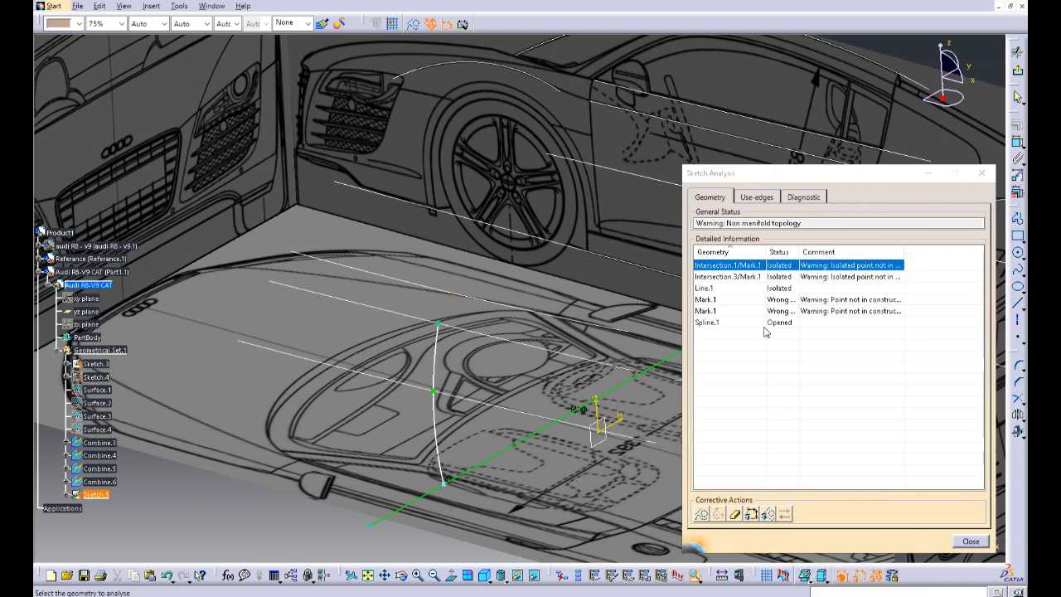
pyautogui.click(736, 515)
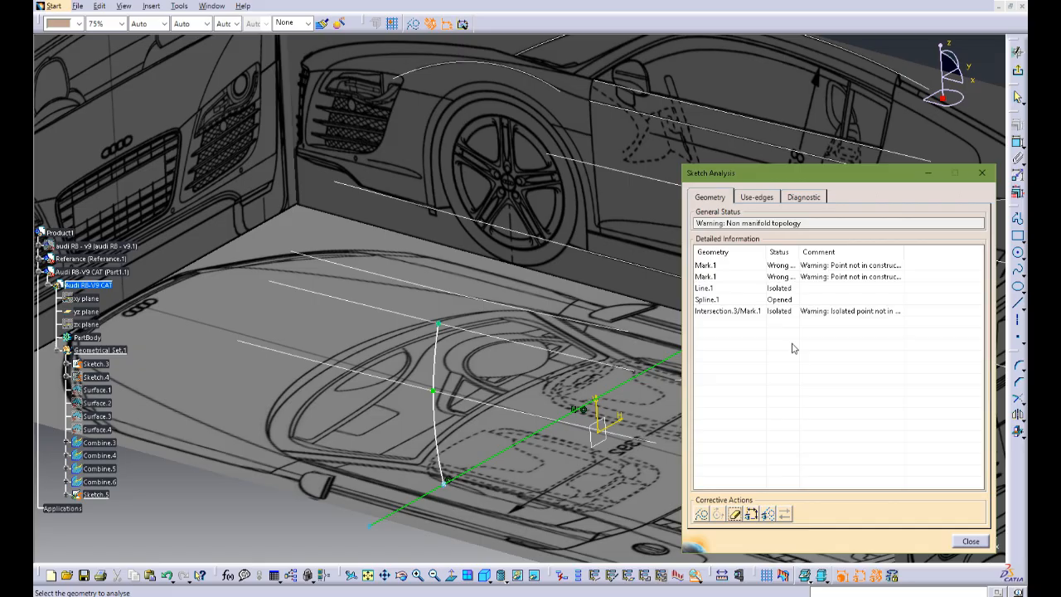
pyautogui.click(769, 269)
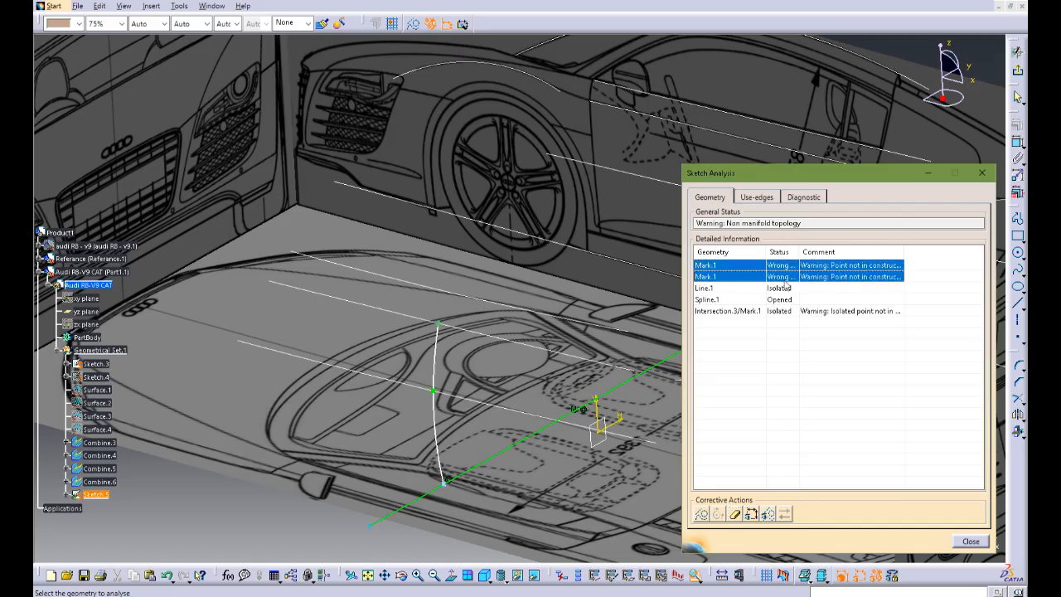
pyautogui.click(702, 514)
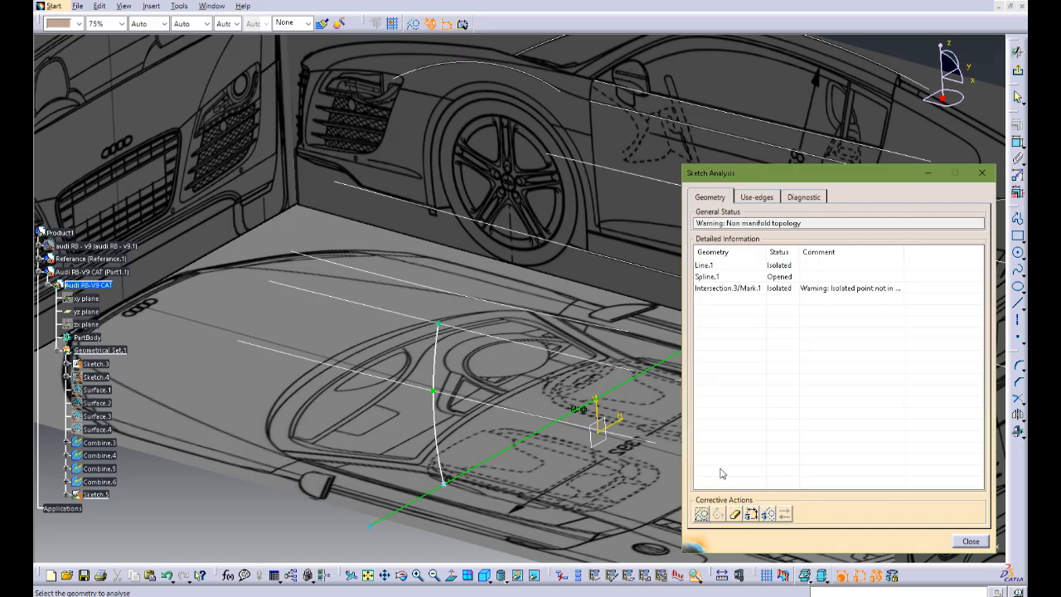
# Step: Turn the isolated Intersection.3 point into construction geometry, close the sketch analysis and exit the sketch
pyautogui.click(784, 267)
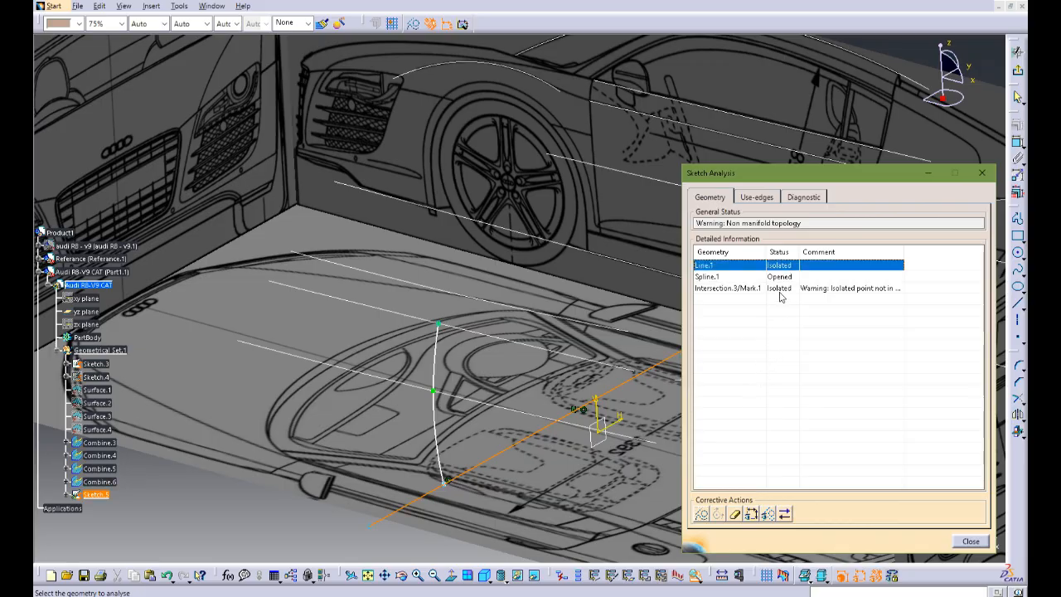
pyautogui.click(779, 289)
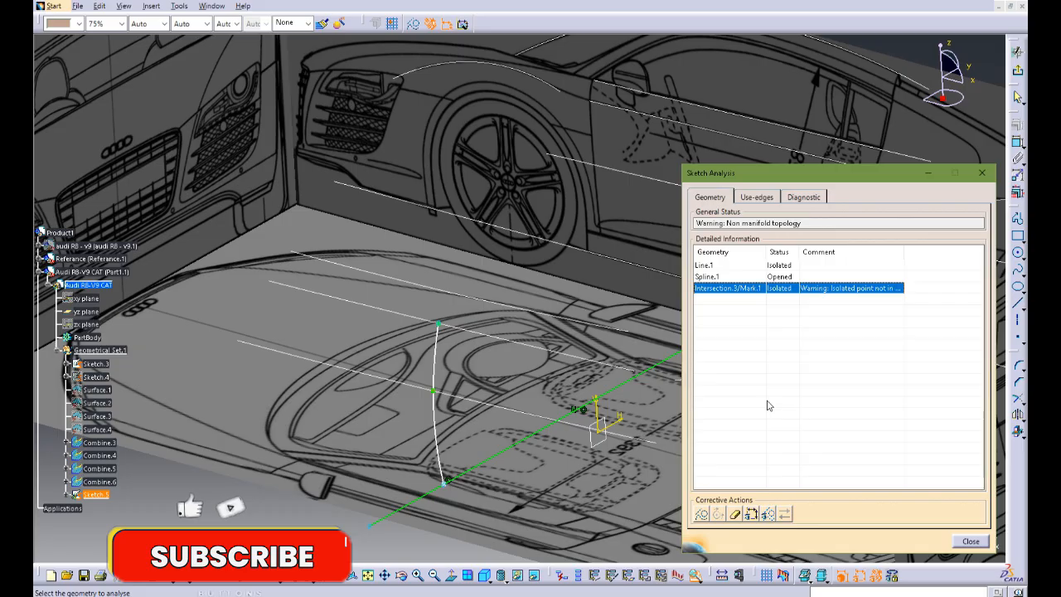
pyautogui.click(710, 515)
pyautogui.click(785, 276)
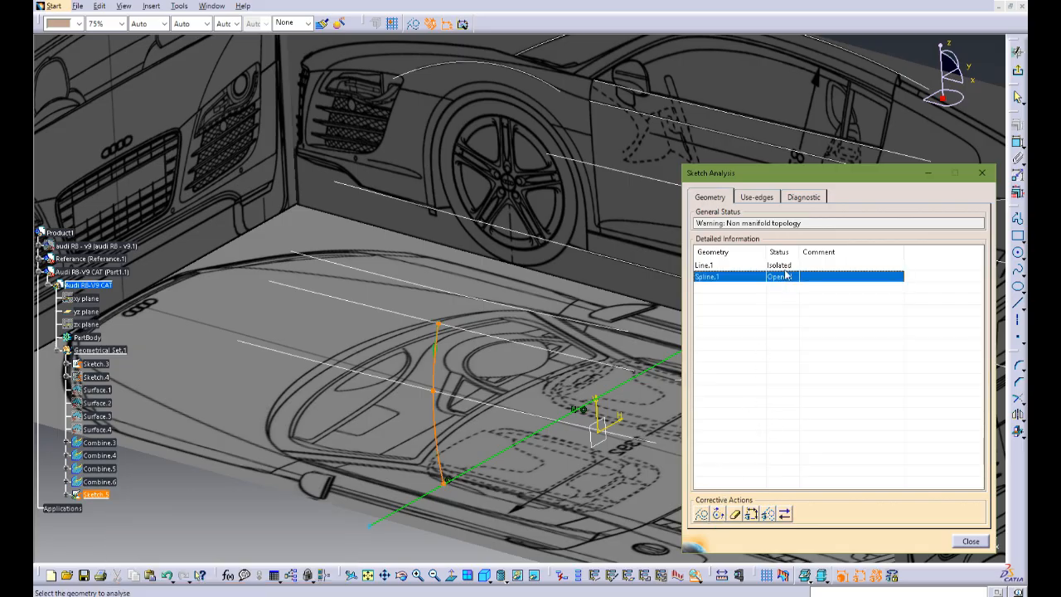
pyautogui.click(784, 267)
pyautogui.moveTo(576, 344); pyautogui.dragTo(448, 298, button='middle')
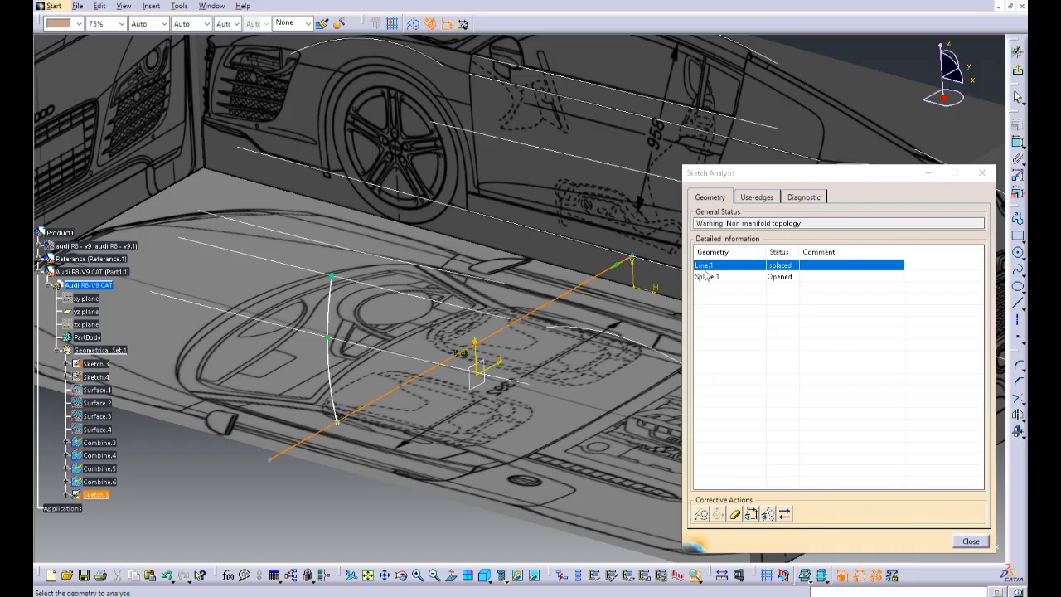
pyautogui.click(966, 542)
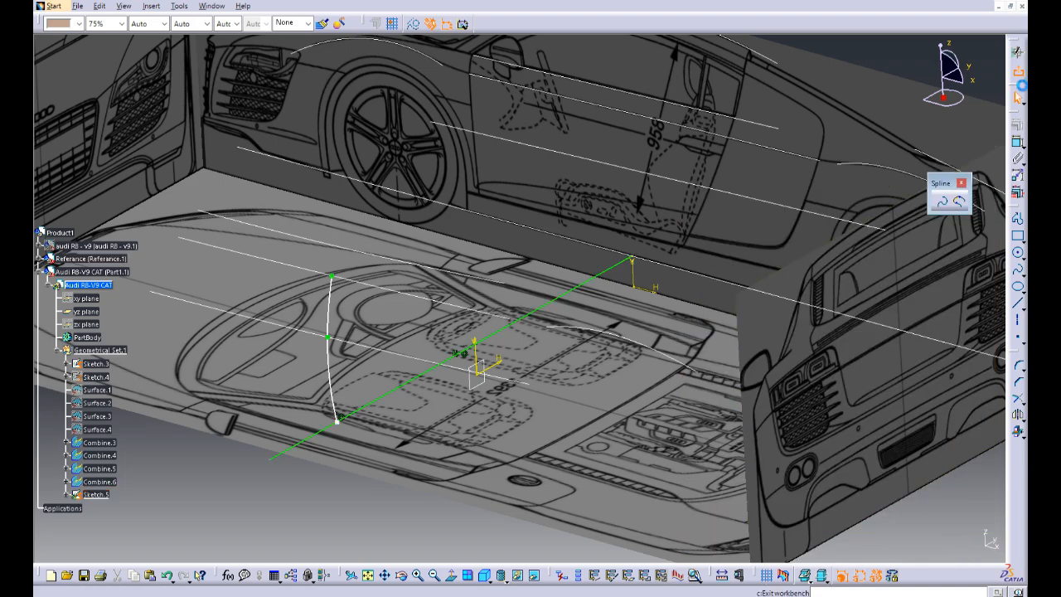
pyautogui.click(1020, 83)
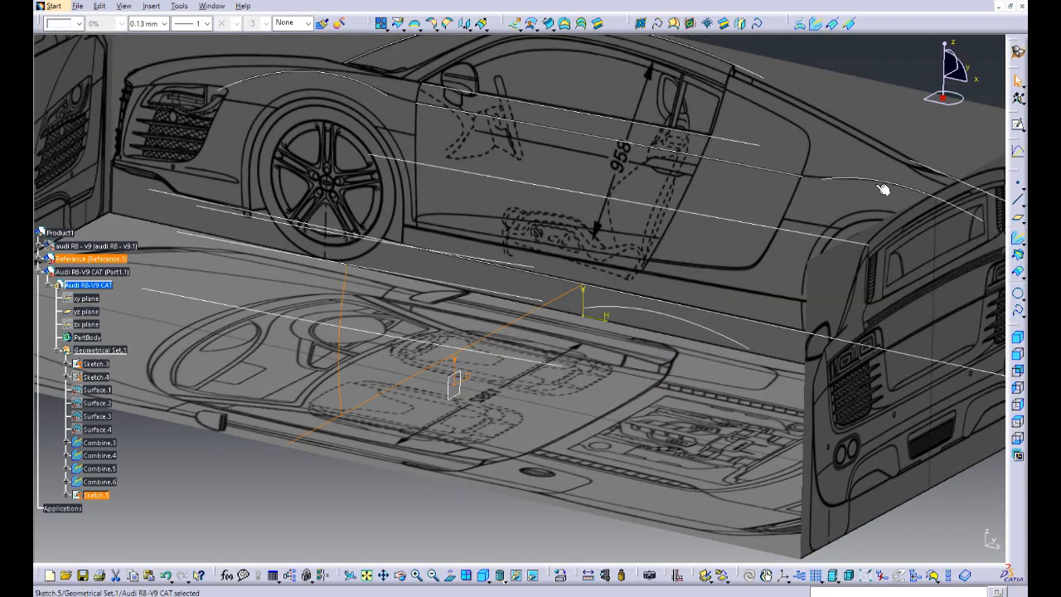
# Step: Extract the curved door spline of Sketch.5 as a separate curve with no propagation
pyautogui.moveTo(520, 347)
pyautogui.mouseDown(button='middle')
pyautogui.moveTo(546, 314)
pyautogui.moveTo(556, 373)
pyautogui.moveTo(565, 364)
pyautogui.mouseUp(button='middle')
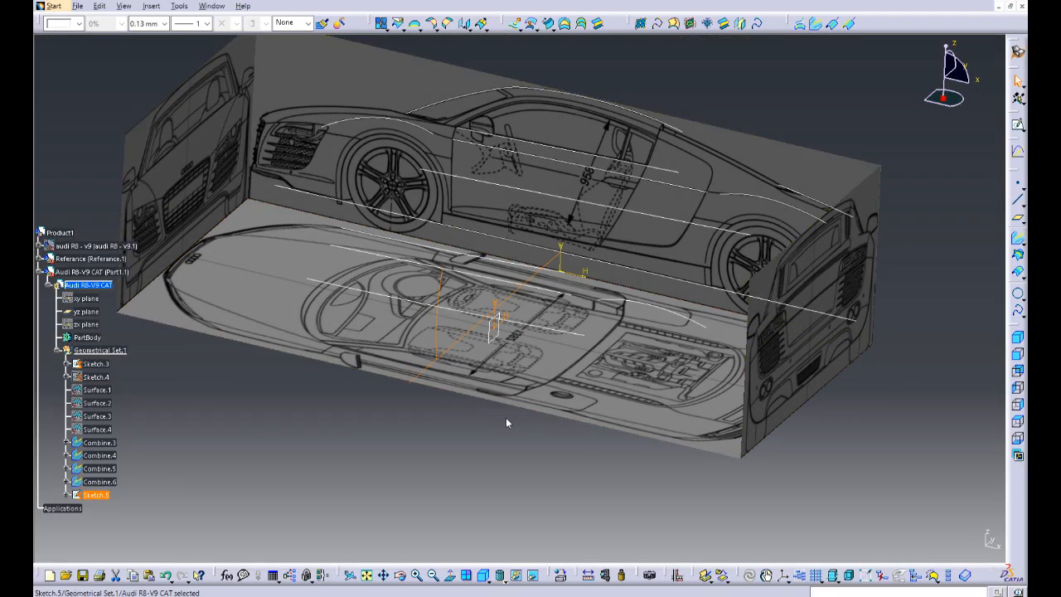
pyautogui.moveTo(505, 423); pyautogui.dragTo(614, 385, button='middle')
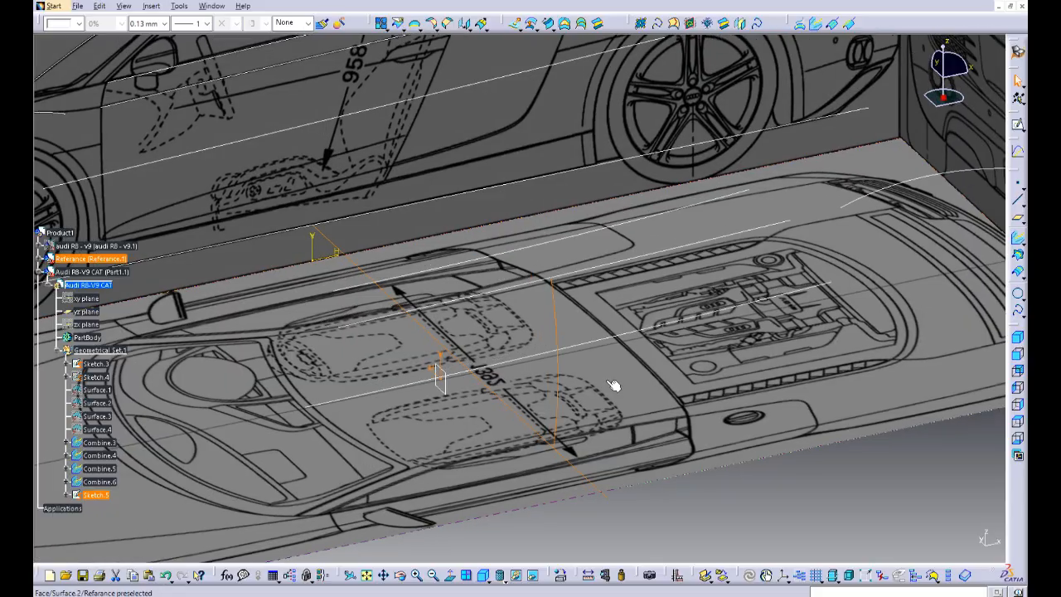
pyautogui.click(813, 542)
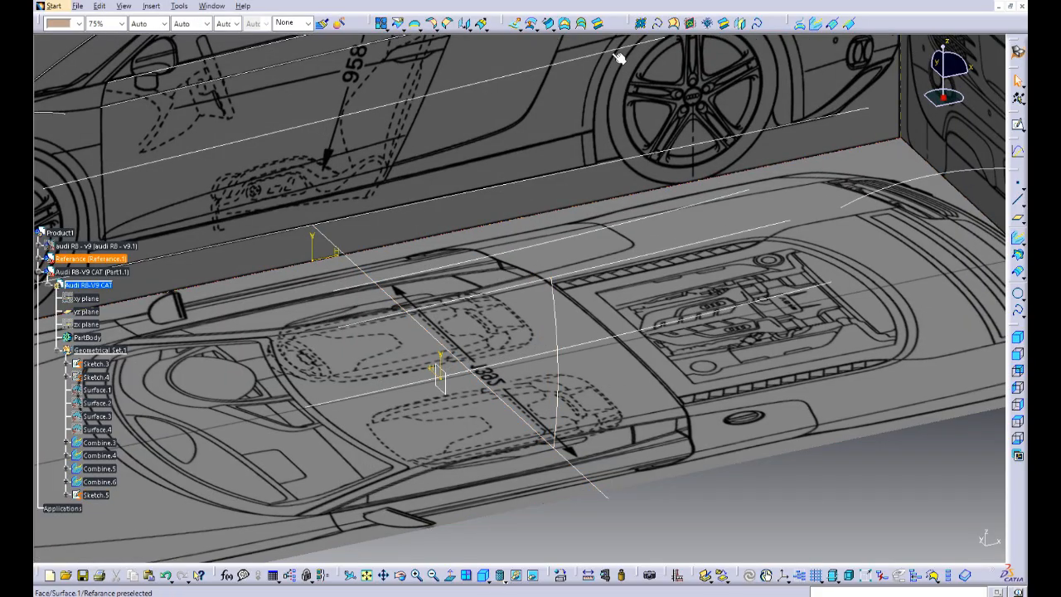
pyautogui.click(420, 29)
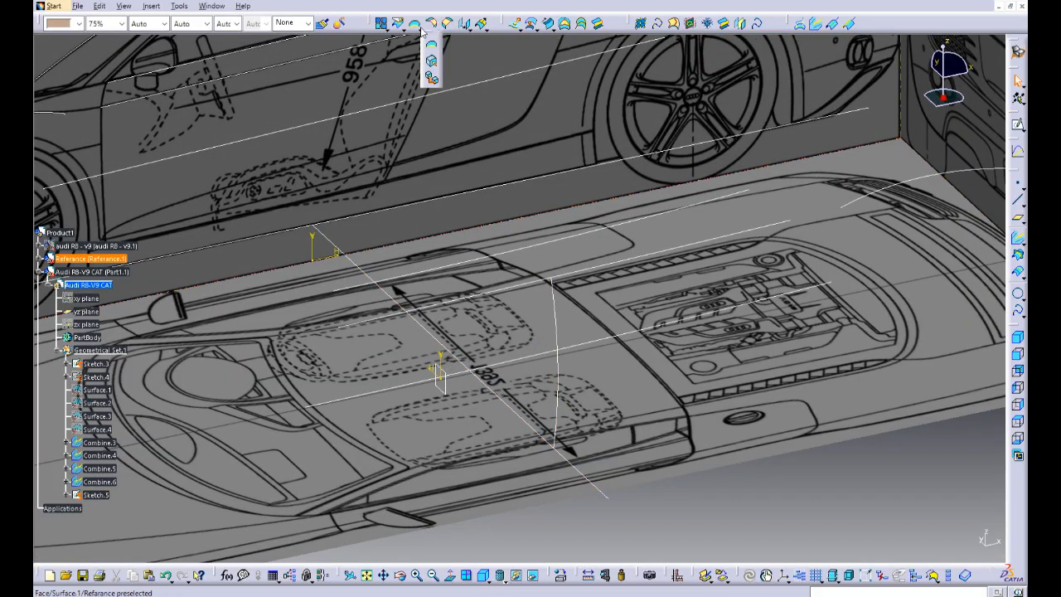
pyautogui.moveTo(426, 44); pyautogui.dragTo(584, 107)
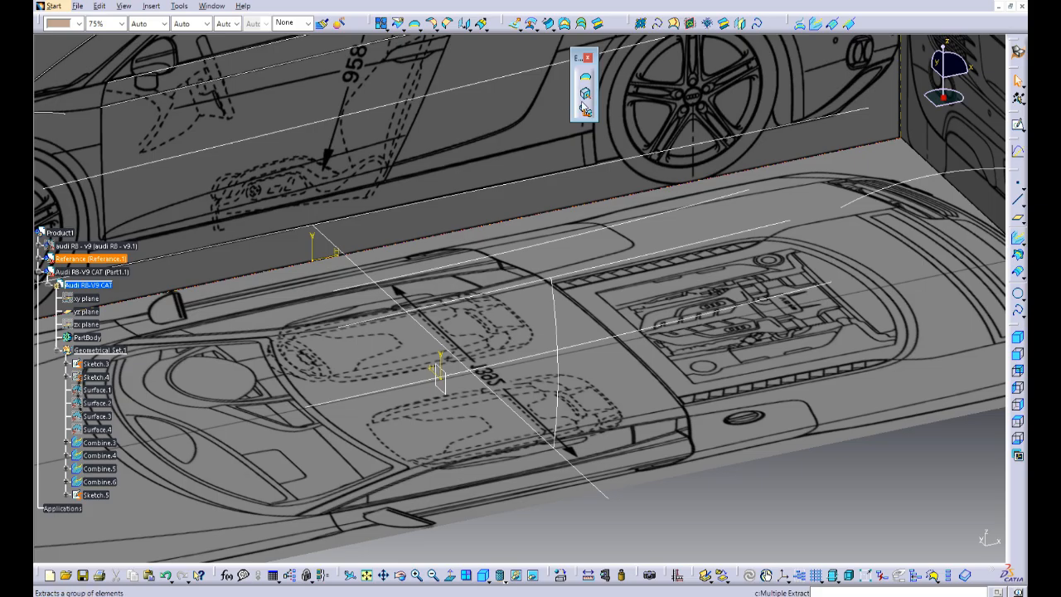
pyautogui.click(585, 94)
pyautogui.click(553, 356)
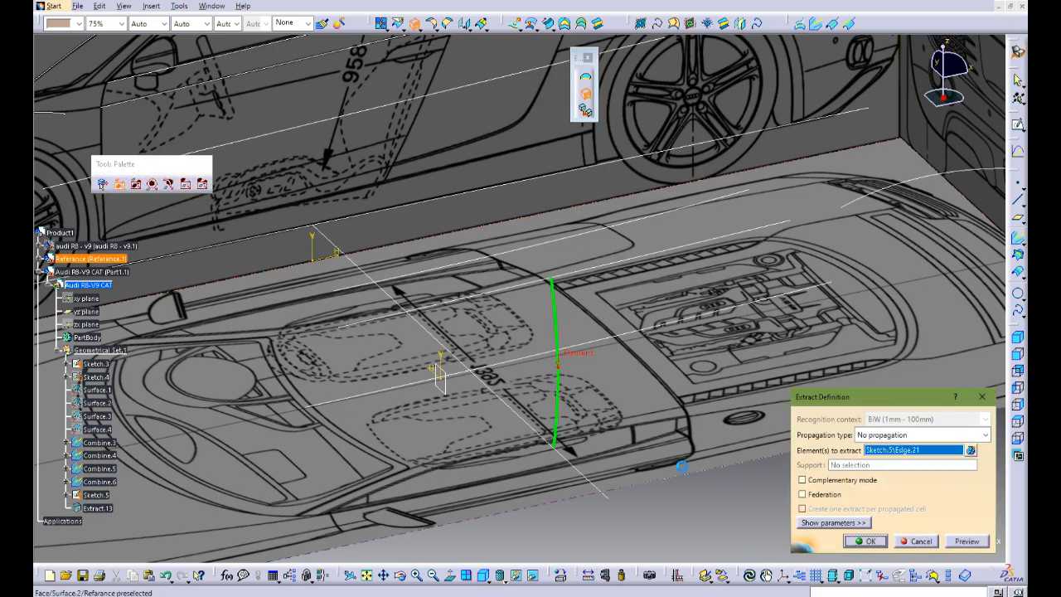
pyautogui.click(865, 540)
# Step: Create an explicit swept surface with reference surface, using Extract.13 as profile and Combine.5 as guide curve
pyautogui.moveTo(808, 473); pyautogui.dragTo(640, 377, button='middle')
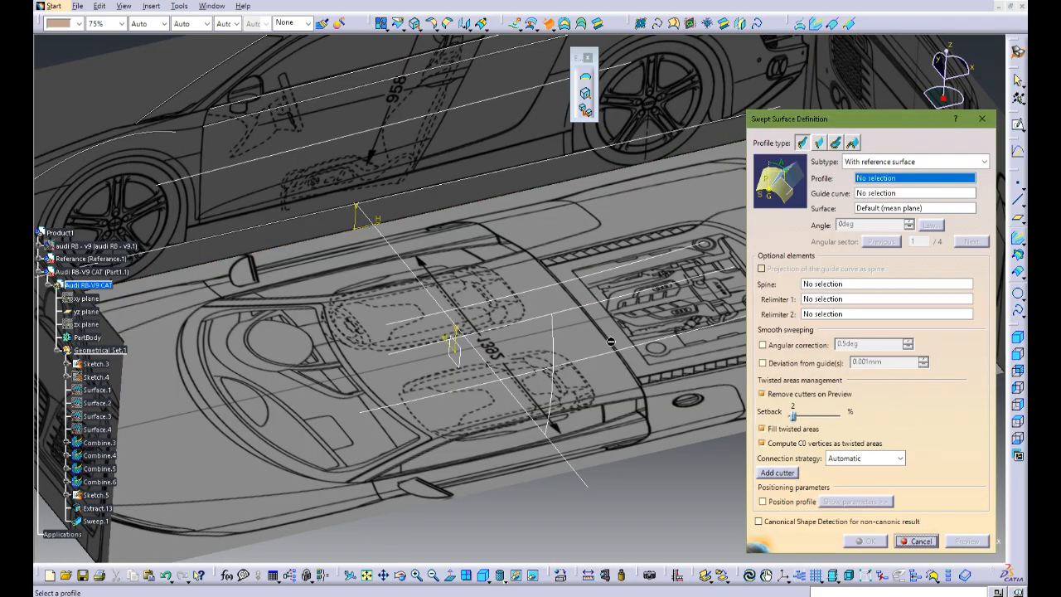
pyautogui.click(553, 348)
pyautogui.click(570, 316)
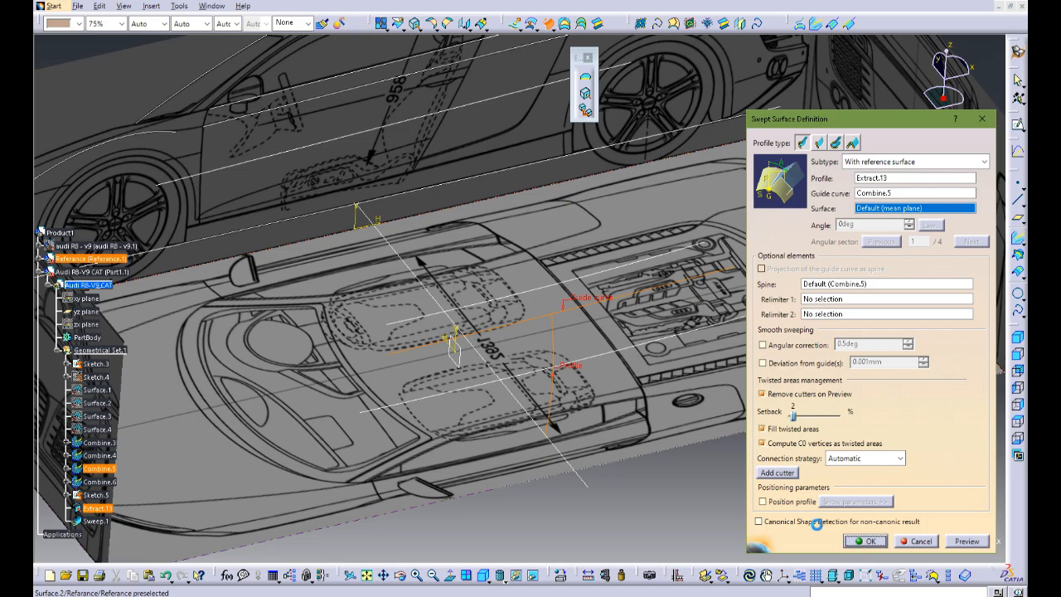
pyautogui.moveTo(687, 277); pyautogui.dragTo(557, 454, button='middle')
pyautogui.moveTo(570, 269); pyautogui.dragTo(552, 366, button='middle')
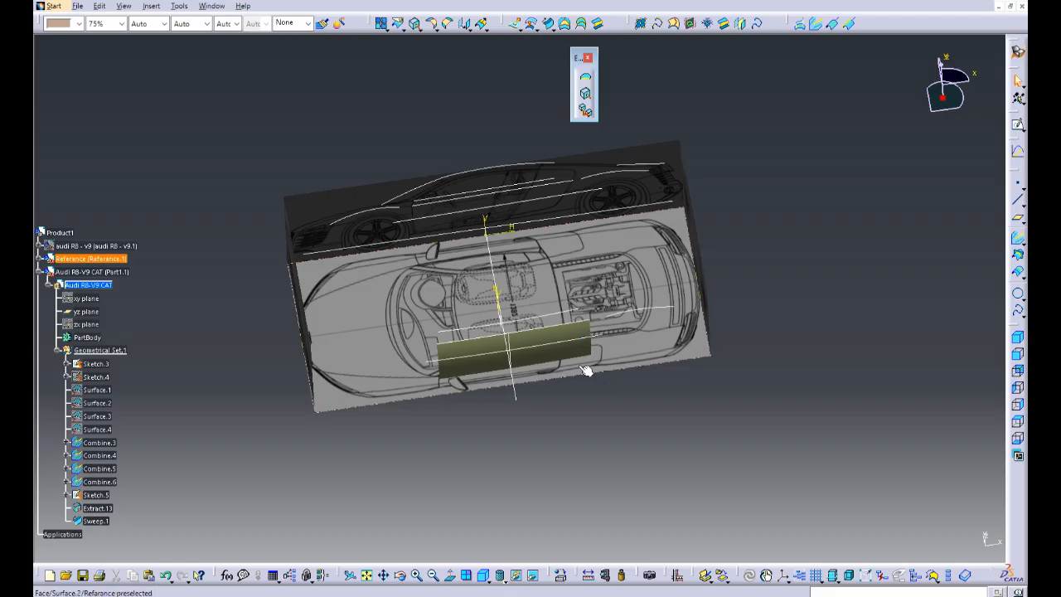
# Step: In the Audi R8-Ex1 part, begin an explicit swept surface of the subtype With two guide curves
pyautogui.click(91, 377)
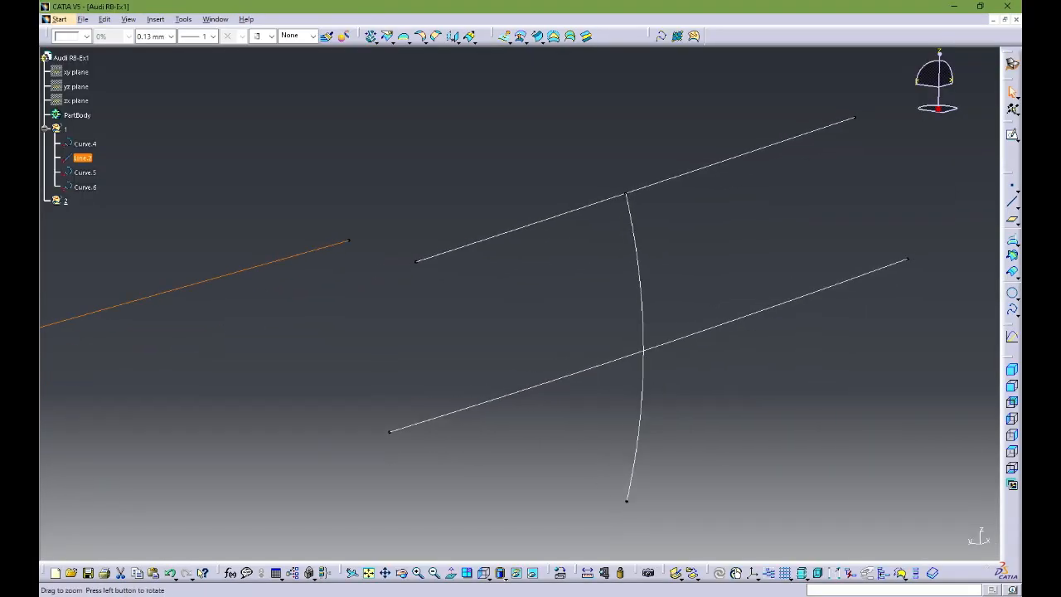
pyautogui.keyDown('ctrl'); pyautogui.moveTo(520, 304); pyautogui.dragTo(520, 310, button='middle'); pyautogui.keyUp('ctrl')
pyautogui.click(538, 37)
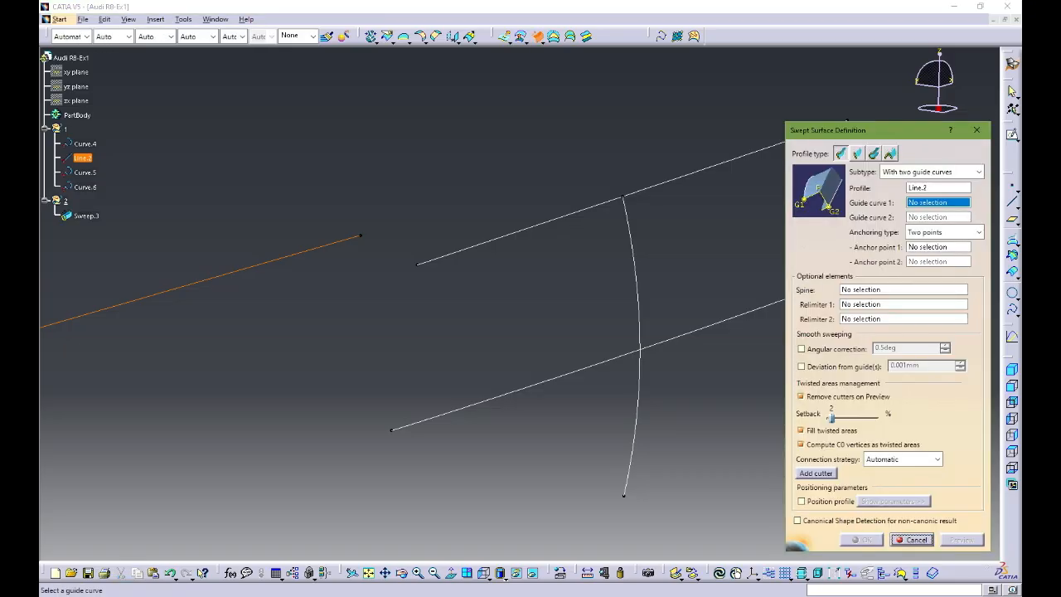
pyautogui.moveTo(520, 303); pyautogui.dragTo(468, 315, button='middle')
pyautogui.click(978, 172)
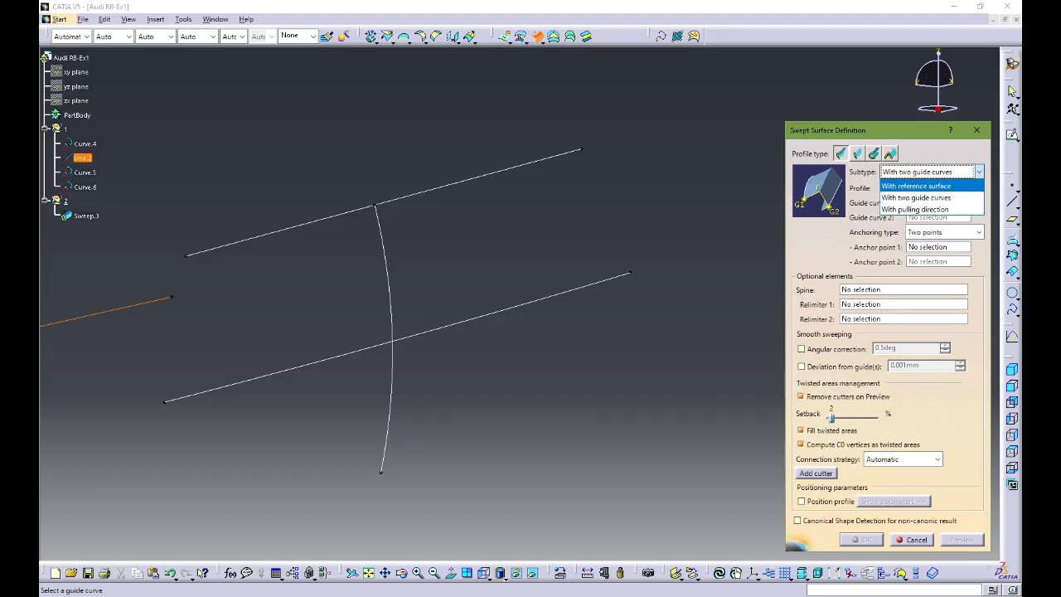
pyautogui.click(917, 198)
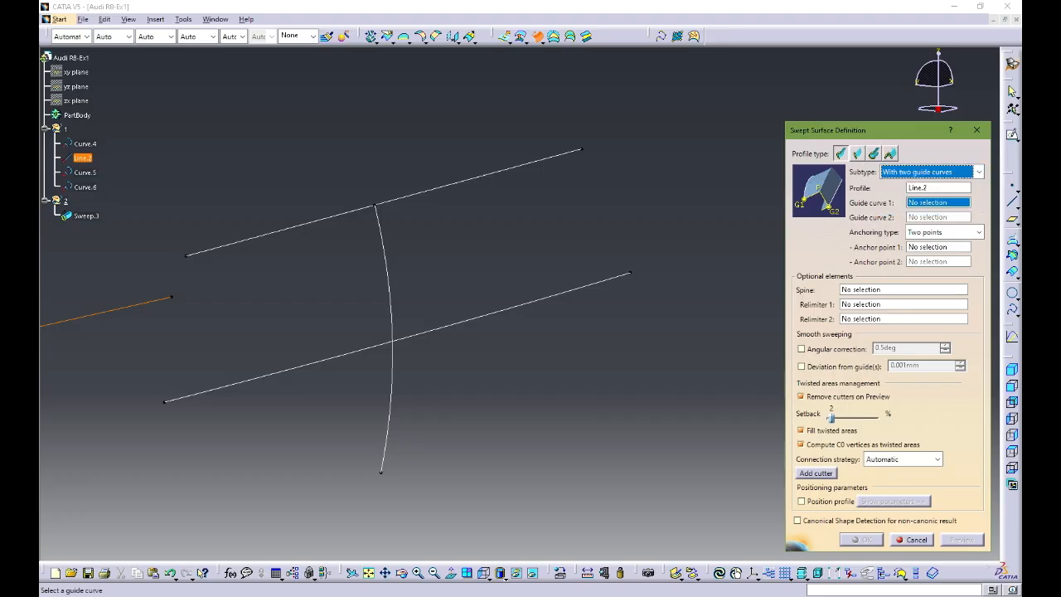
# Step: Create the sweep with Curve.5 as profile and Curve.4 and Curve.6 as guide curves, using two-point anchoring
pyautogui.click(937, 188)
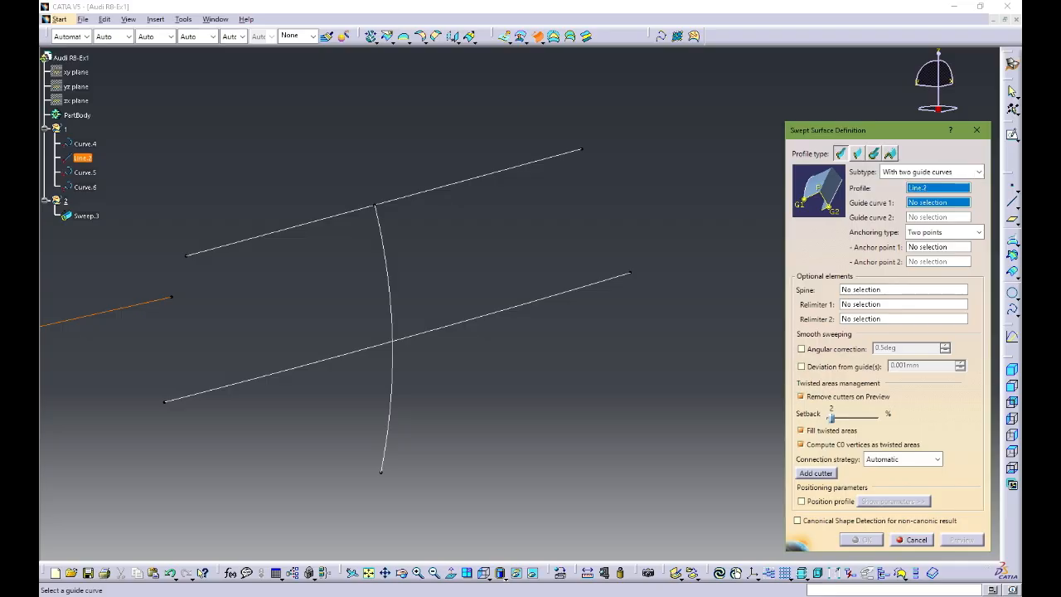
pyautogui.click(392, 331)
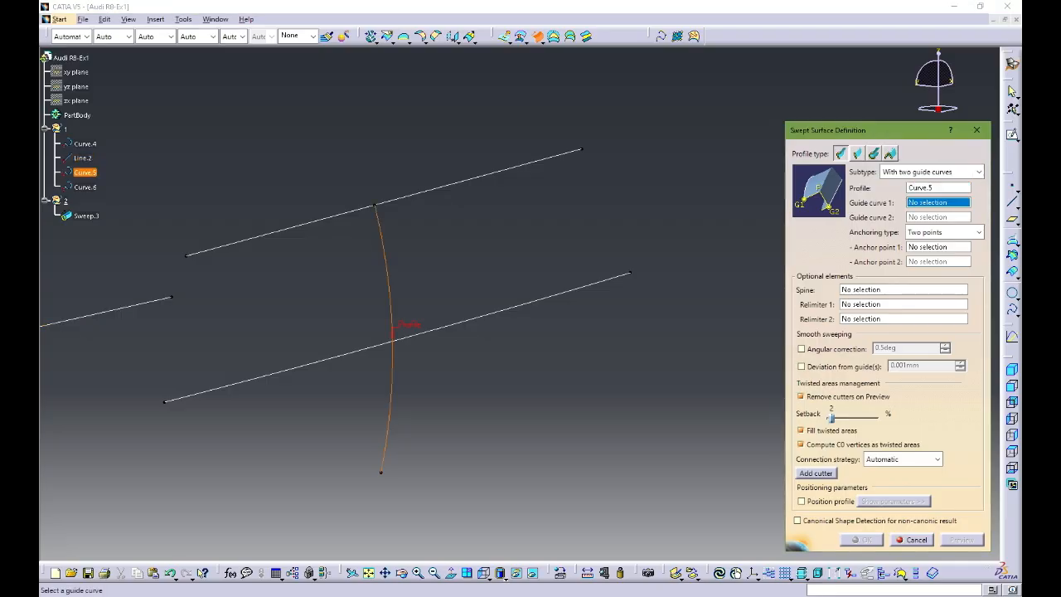
pyautogui.moveTo(392, 332); pyautogui.dragTo(424, 300, button='middle')
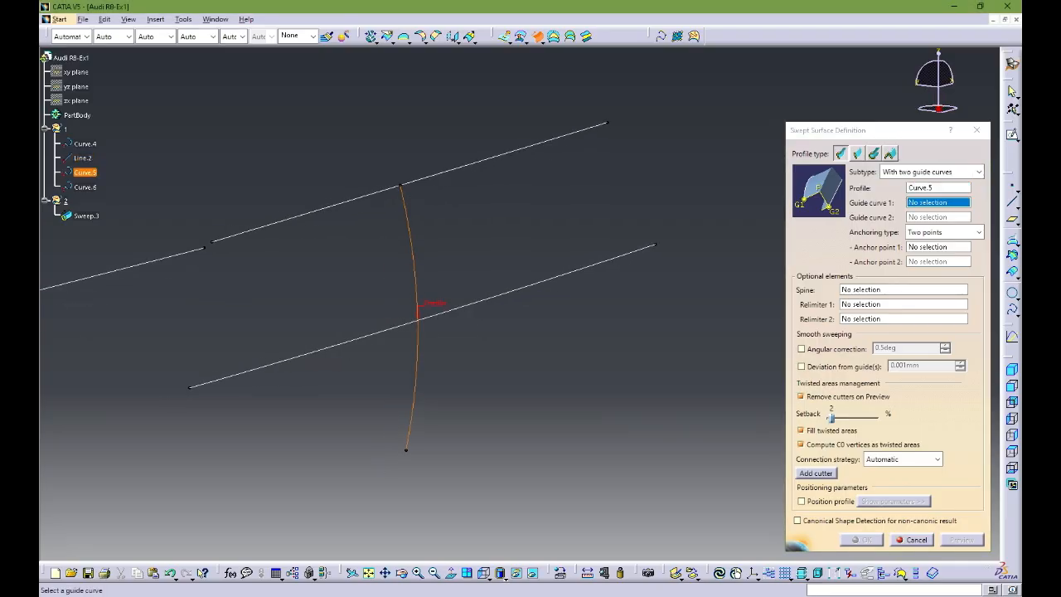
pyautogui.click(439, 173)
pyautogui.click(454, 306)
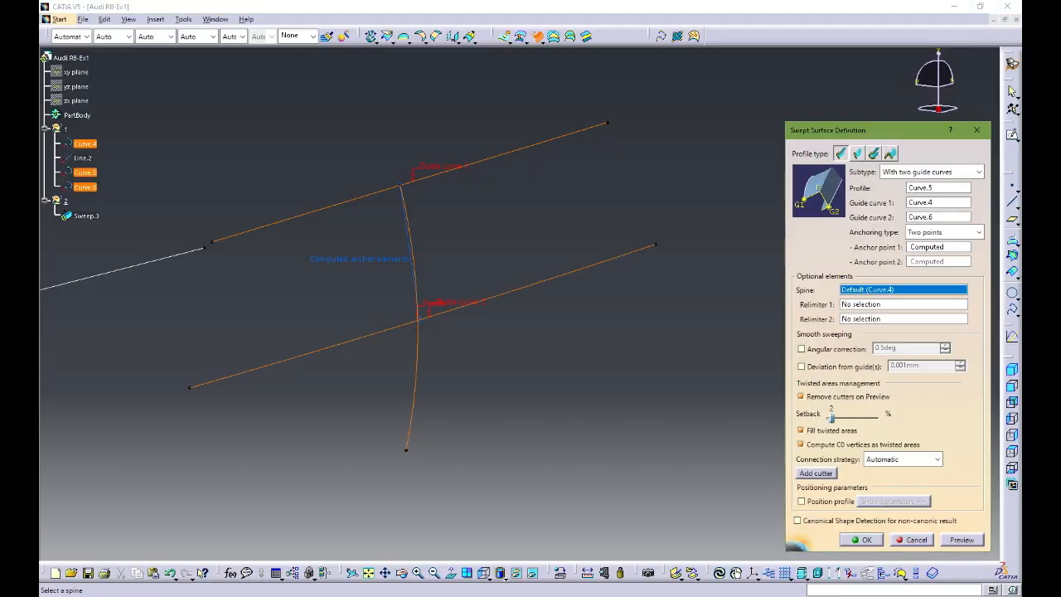
pyautogui.click(962, 539)
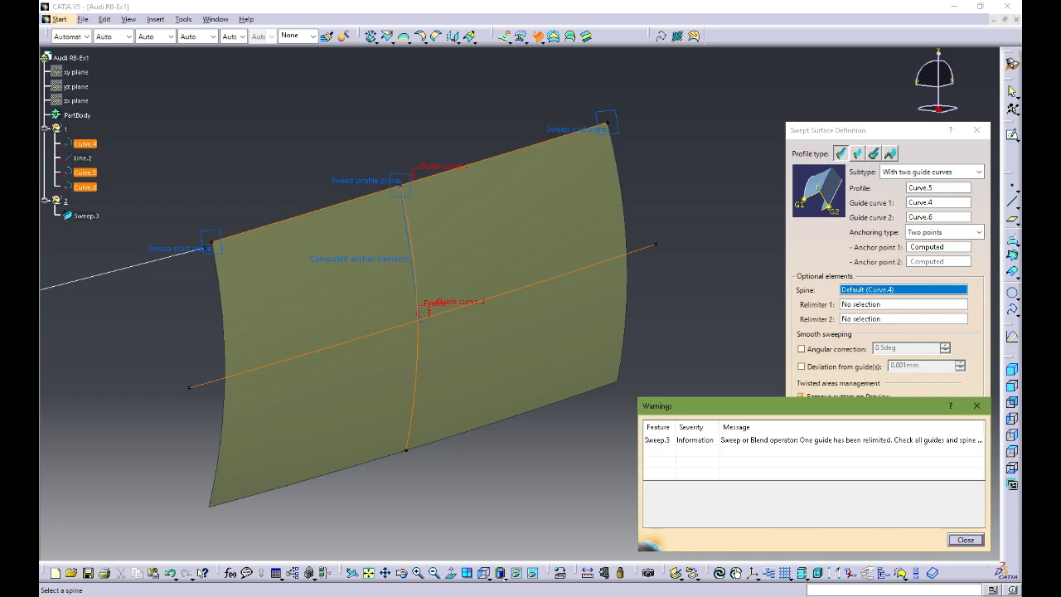
pyautogui.click(966, 540)
pyautogui.click(866, 539)
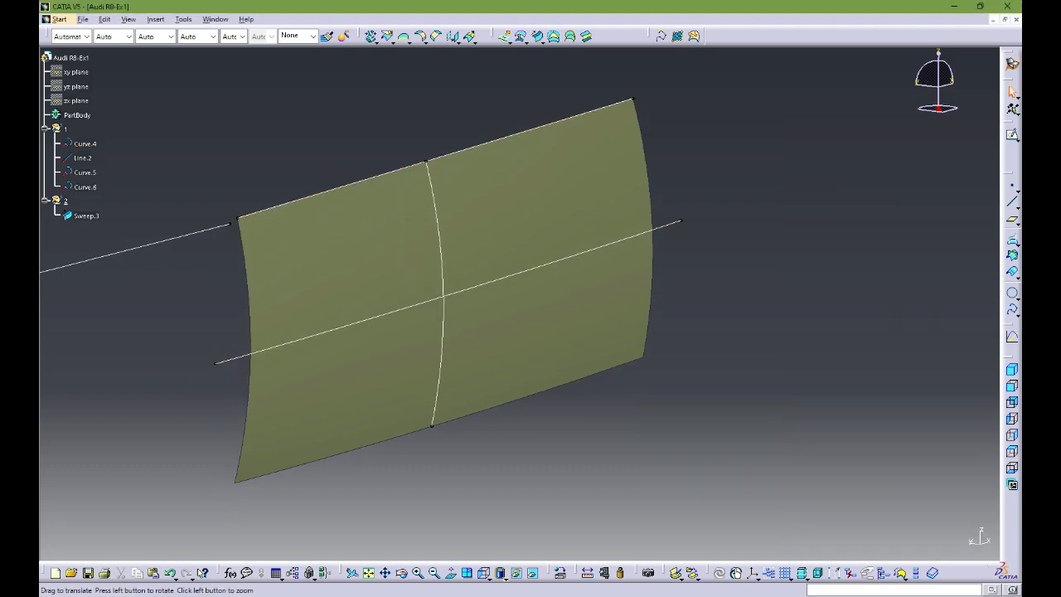
# Step: Extrapolate the lower edge of the Sweep.3 surface by 58 mm with curvature continuity and tangent extremities
pyautogui.moveTo(520, 303); pyautogui.dragTo(580, 394, button='middle')
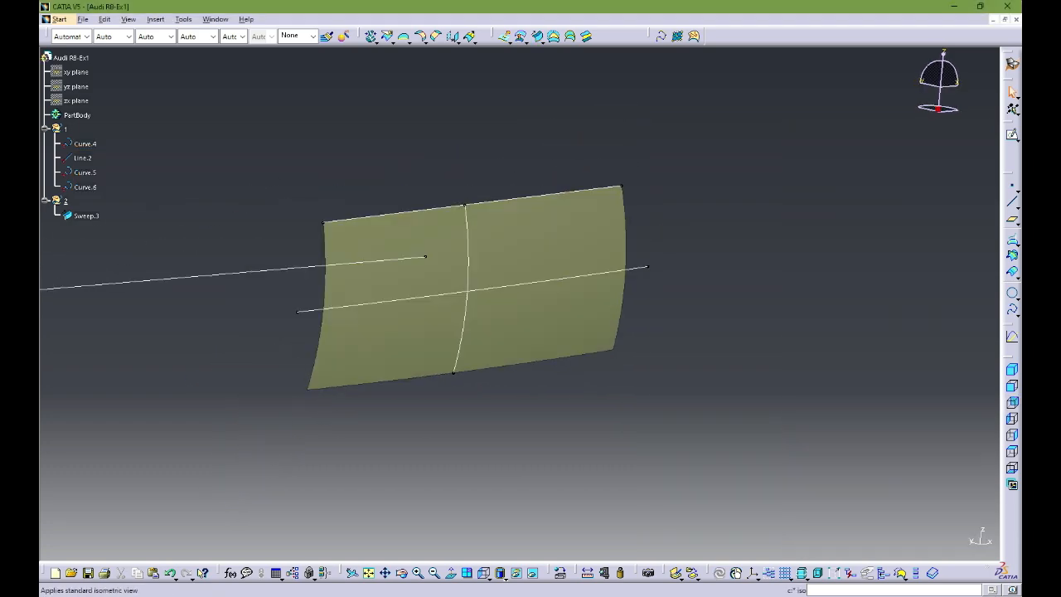
pyautogui.click(1012, 402)
pyautogui.click(1012, 419)
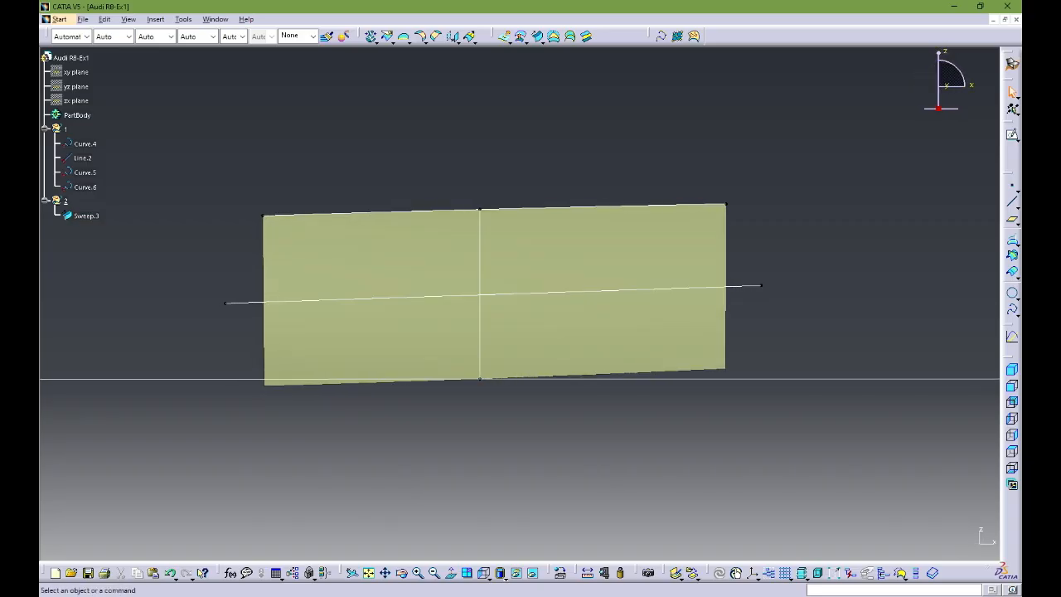
pyautogui.moveTo(519, 331); pyautogui.dragTo(519, 301, button='middle')
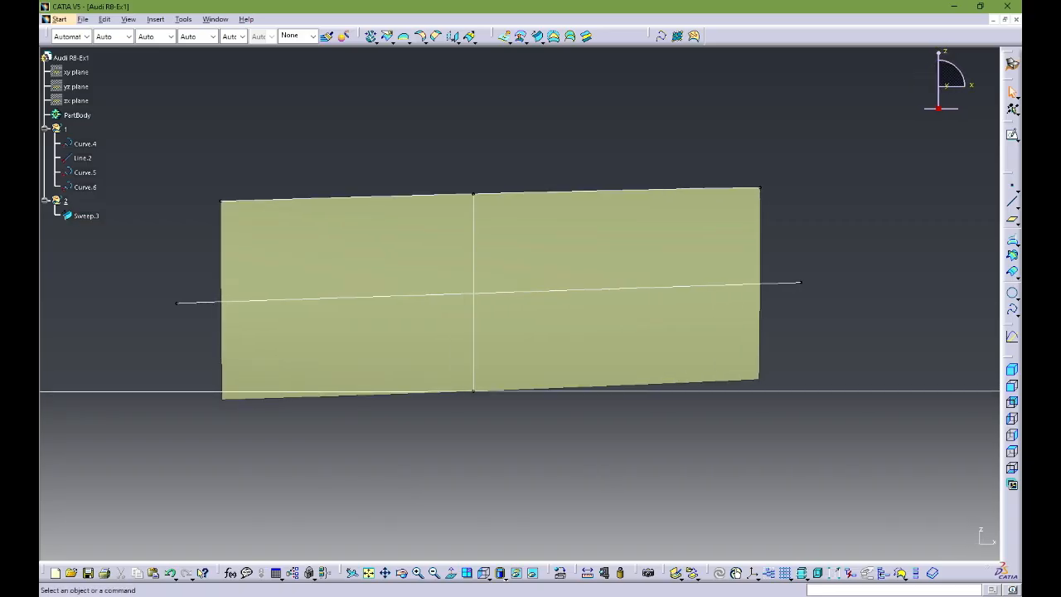
pyautogui.click(530, 390)
pyautogui.click(470, 37)
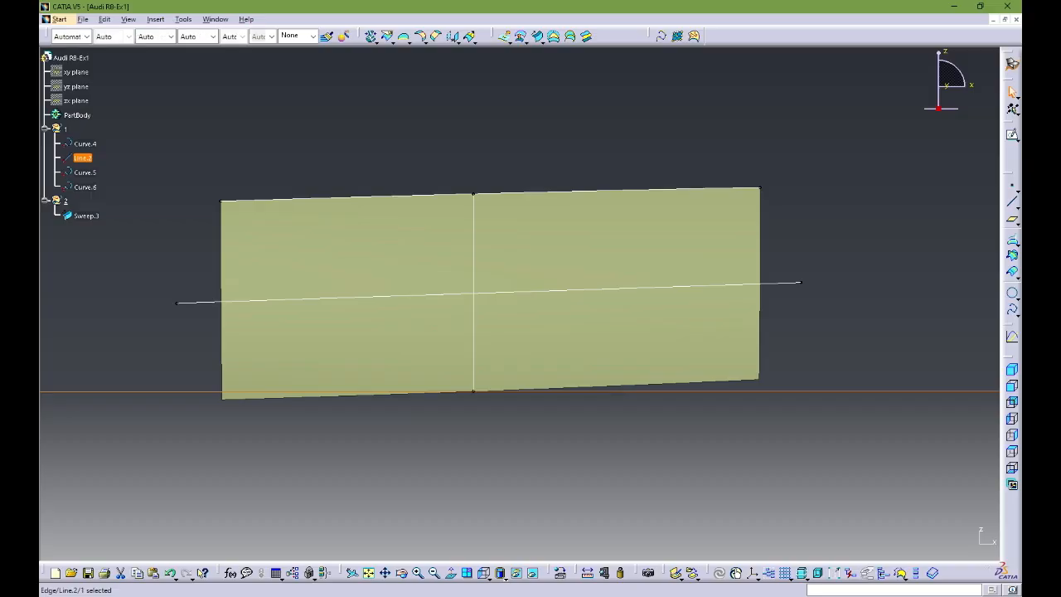
pyautogui.click(470, 36)
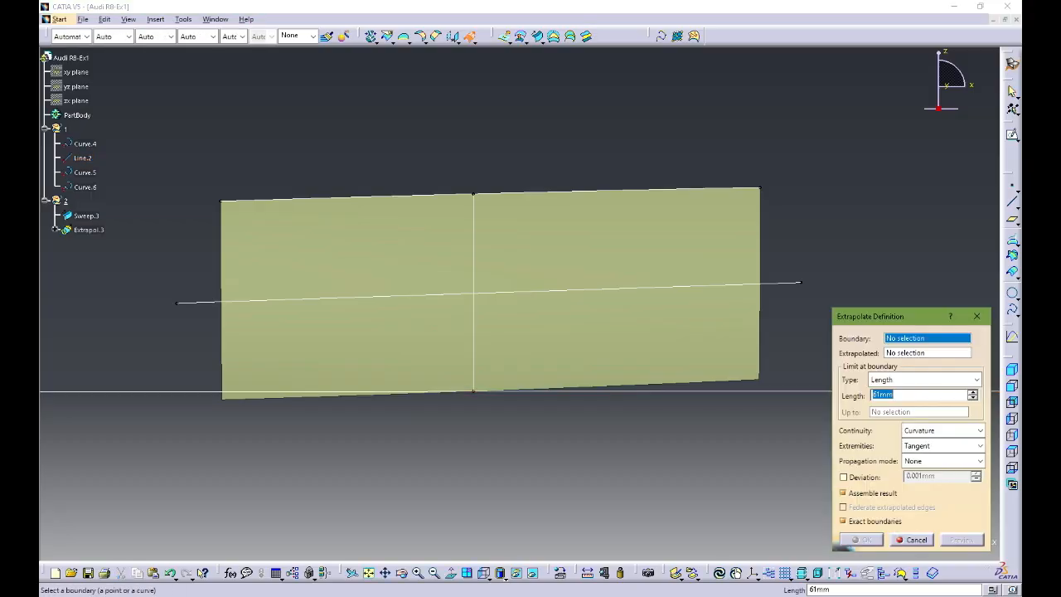
pyautogui.click(687, 378)
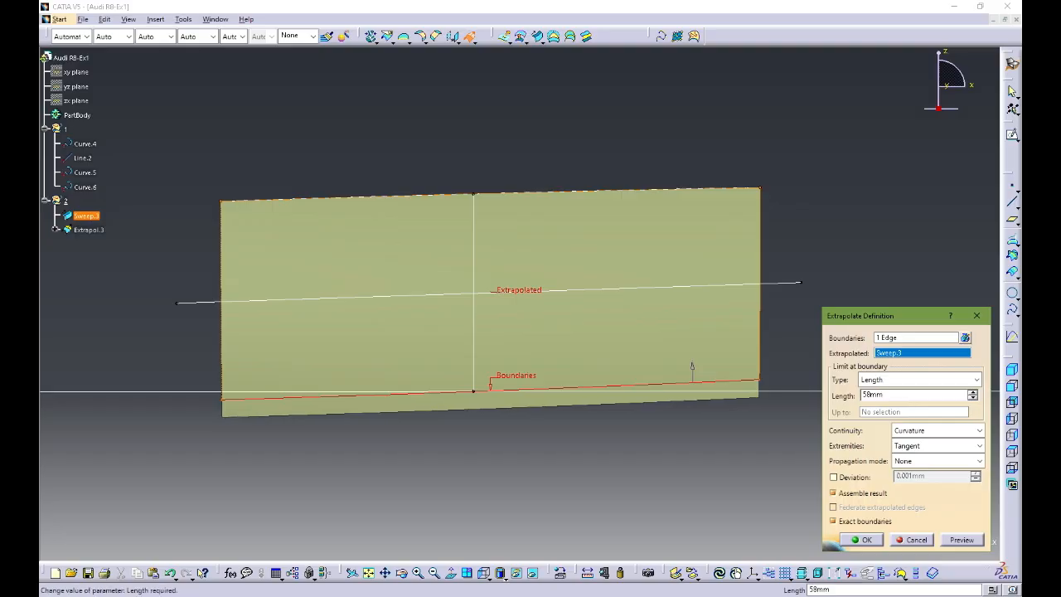
pyautogui.click(862, 539)
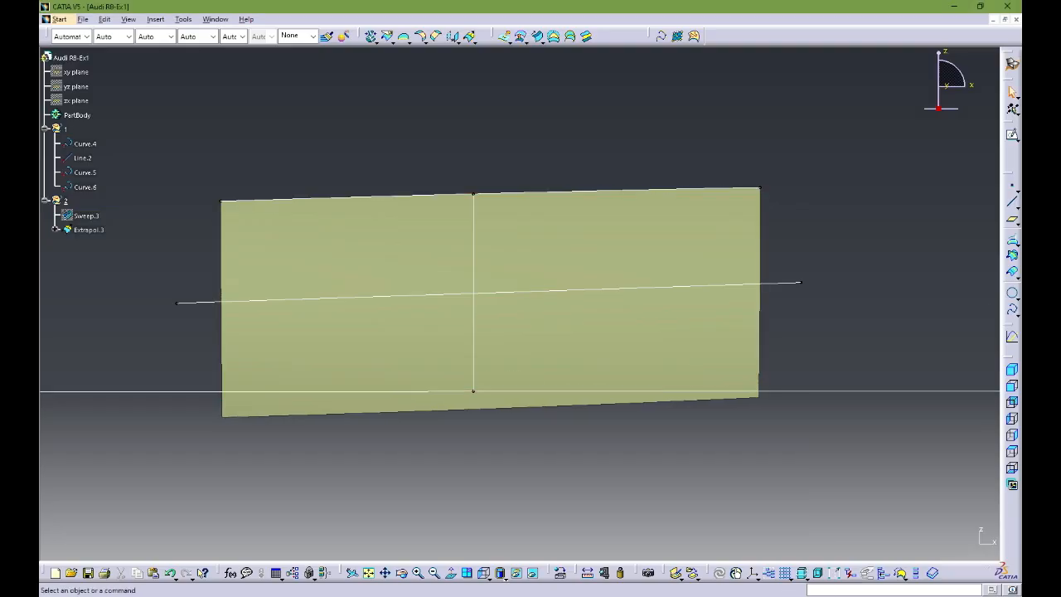
# Step: Project Line.2 onto the extrapolated surface along the Y Component direction
pyautogui.write('c:Projection')
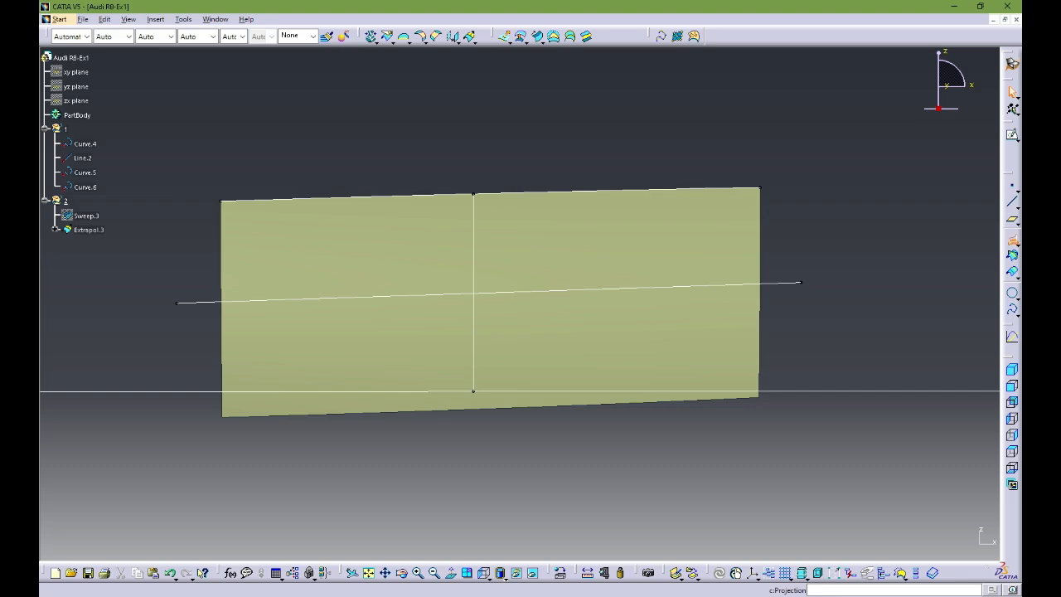
pyautogui.press('Return')
pyautogui.click(83, 157)
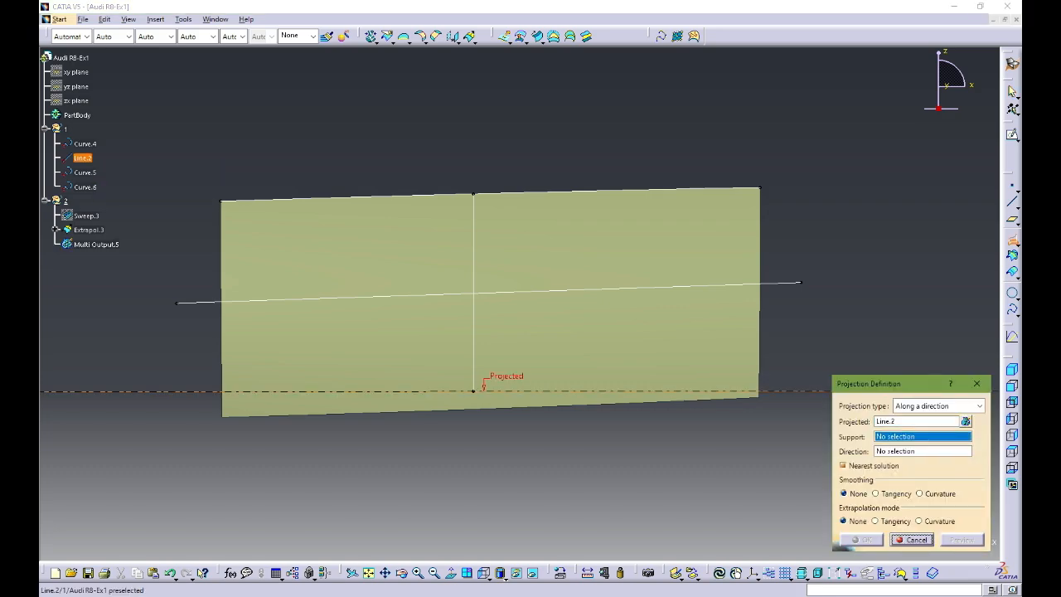
pyautogui.click(89, 230)
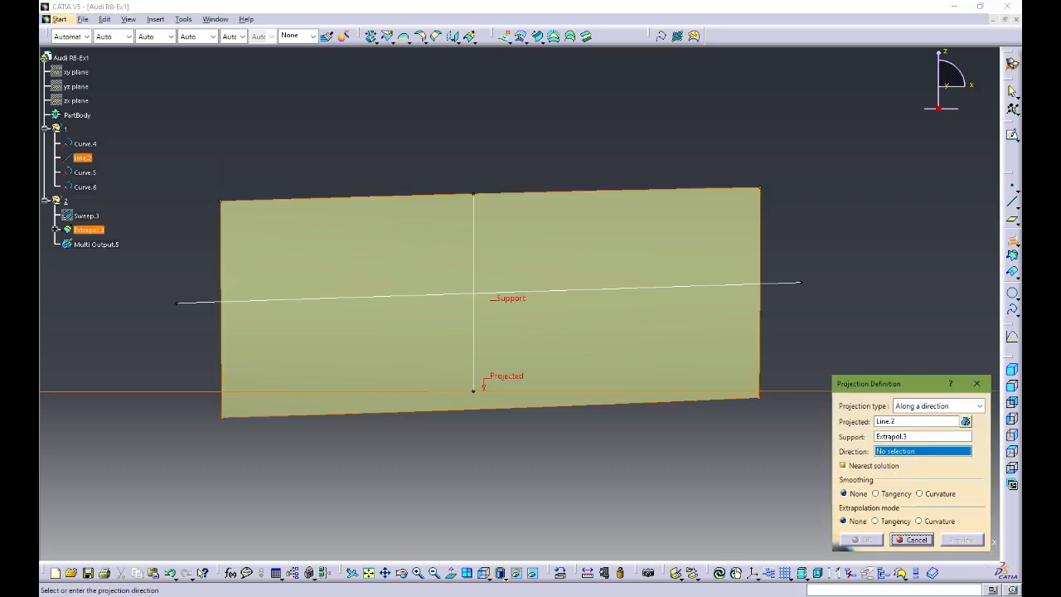
pyautogui.rightClick(907, 452)
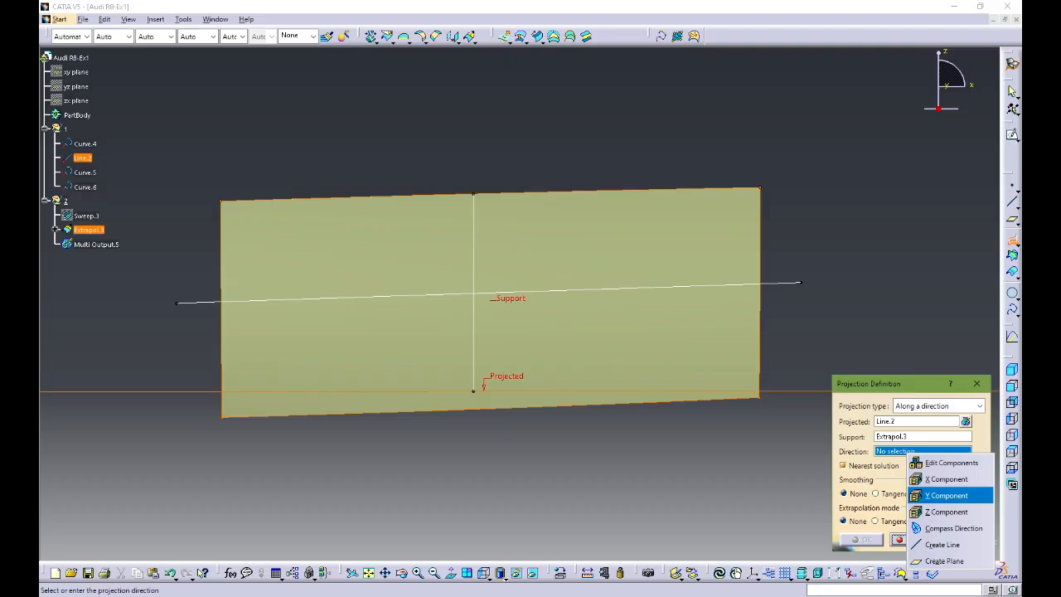
pyautogui.click(946, 494)
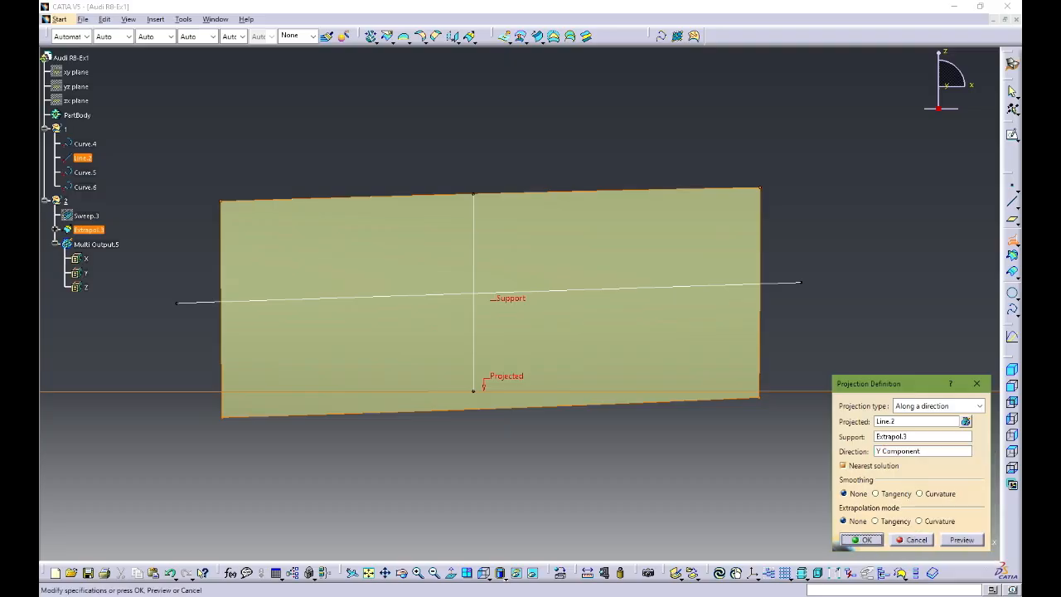
pyautogui.click(862, 540)
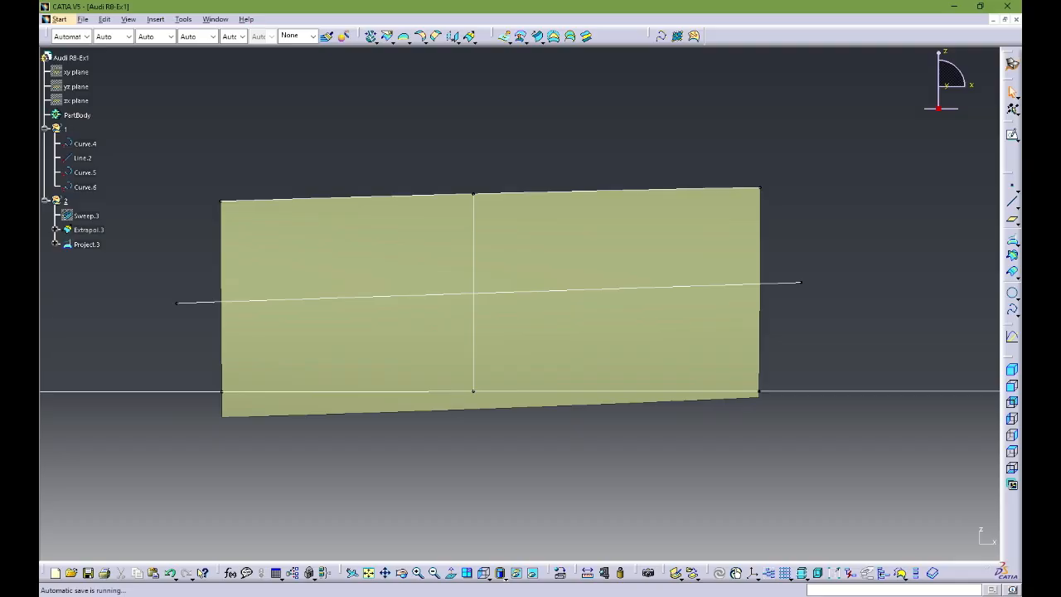
# Step: Split the extrapolated surface with the projected line Project.3, keeping the portion above the line
pyautogui.moveTo(498, 290); pyautogui.dragTo(472, 348, button='middle')
pyautogui.moveTo(497, 290); pyautogui.dragTo(559, 323, button='middle')
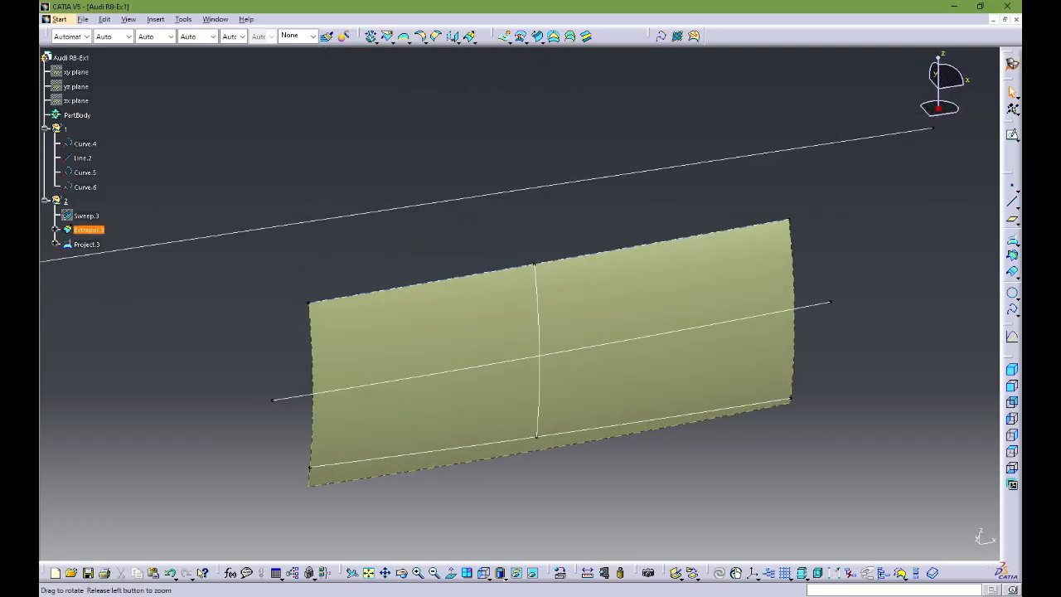
pyautogui.click(387, 36)
pyautogui.click(477, 377)
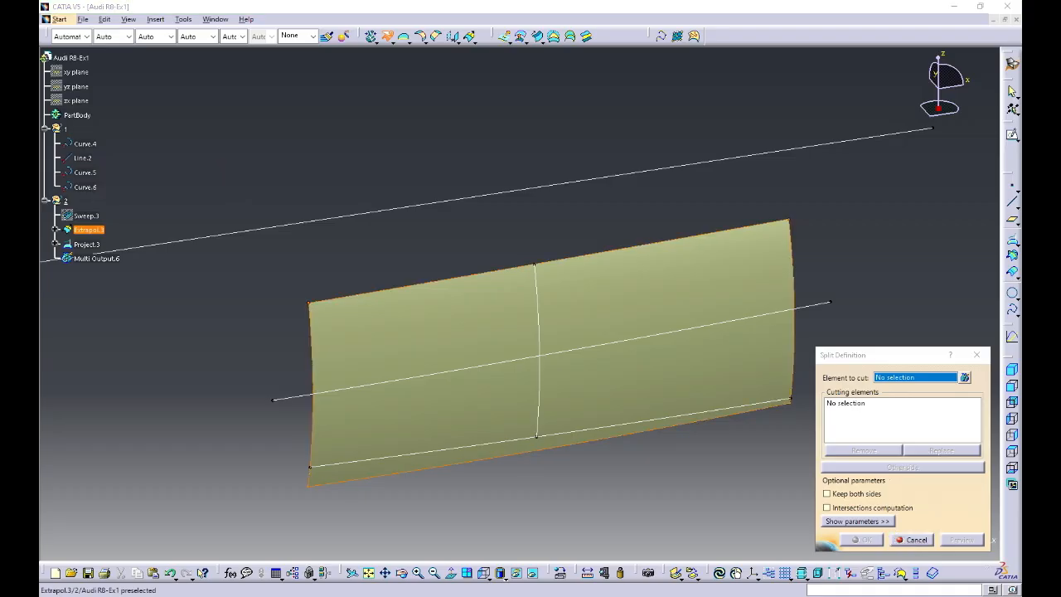
pyautogui.click(477, 444)
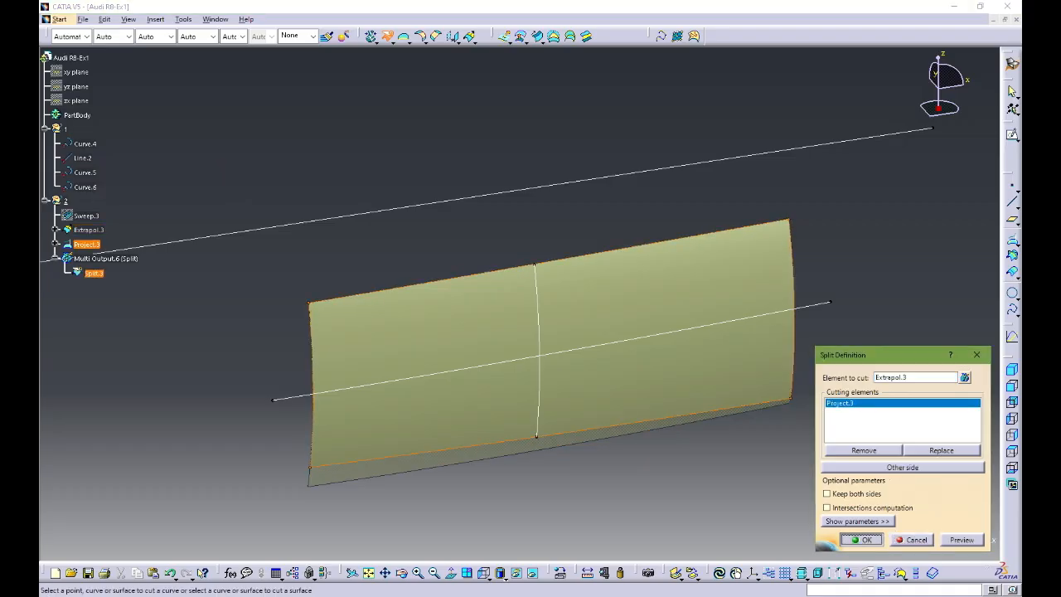
pyautogui.click(862, 539)
pyautogui.moveTo(630, 373); pyautogui.dragTo(613, 302, button='middle')
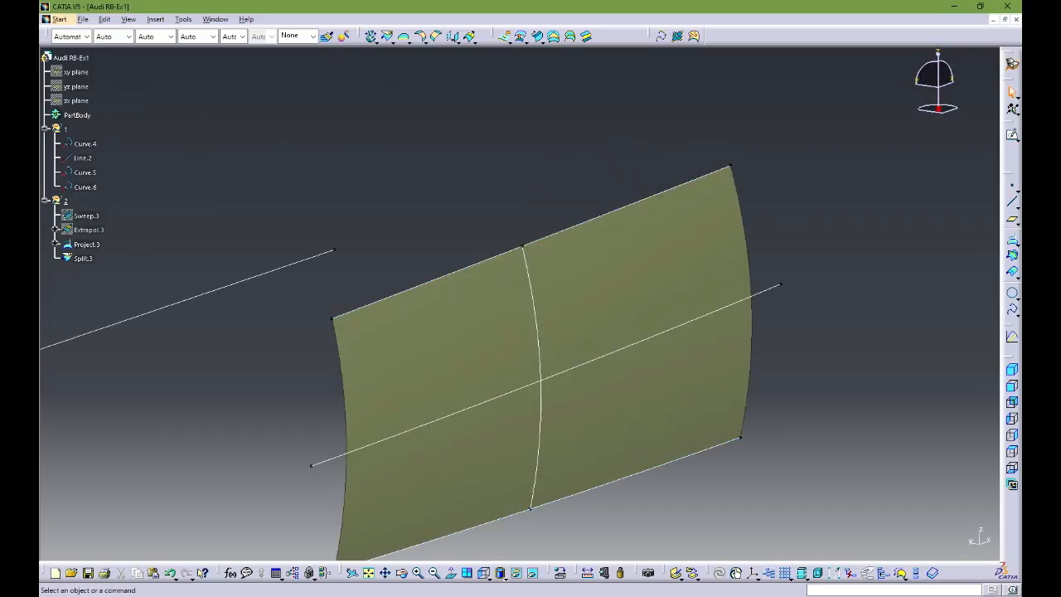
pyautogui.click(622, 208)
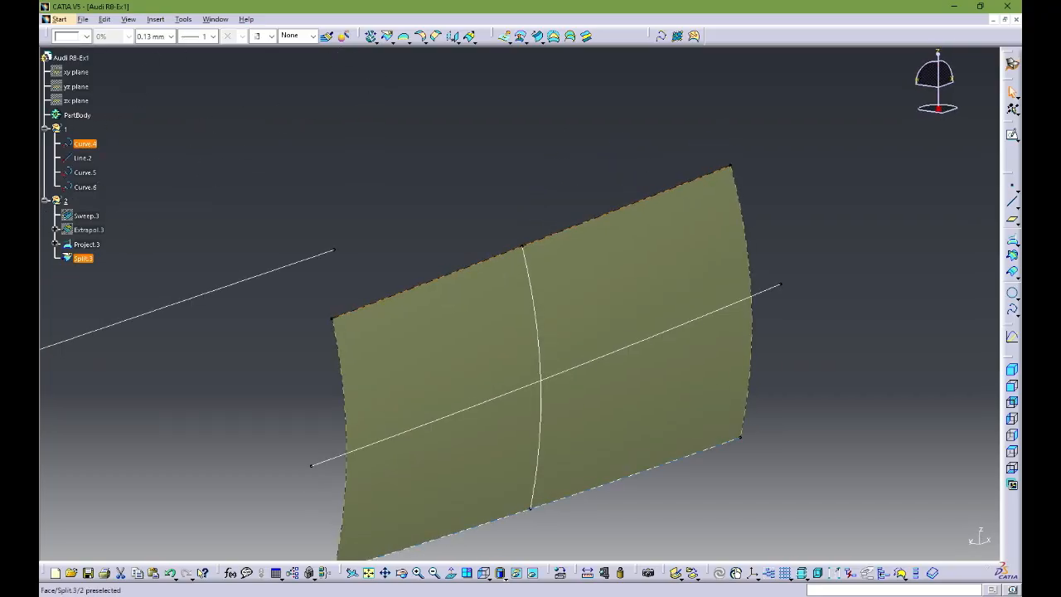
pyautogui.click(621, 348)
pyautogui.moveTo(622, 358); pyautogui.dragTo(680, 356, button='middle')
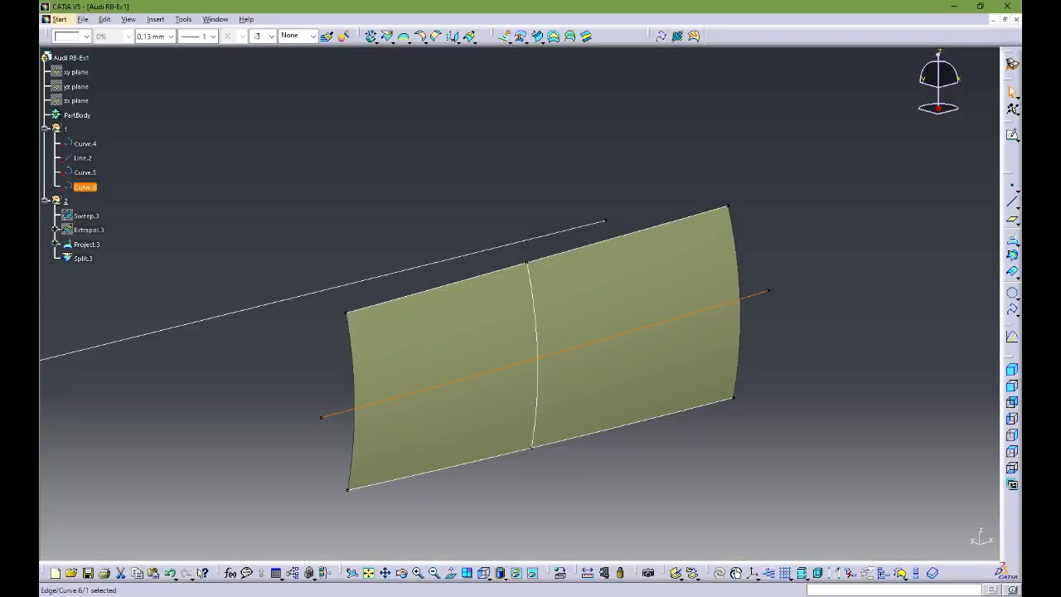
pyautogui.moveTo(679, 356); pyautogui.dragTo(626, 336, button='middle')
pyautogui.click(630, 302)
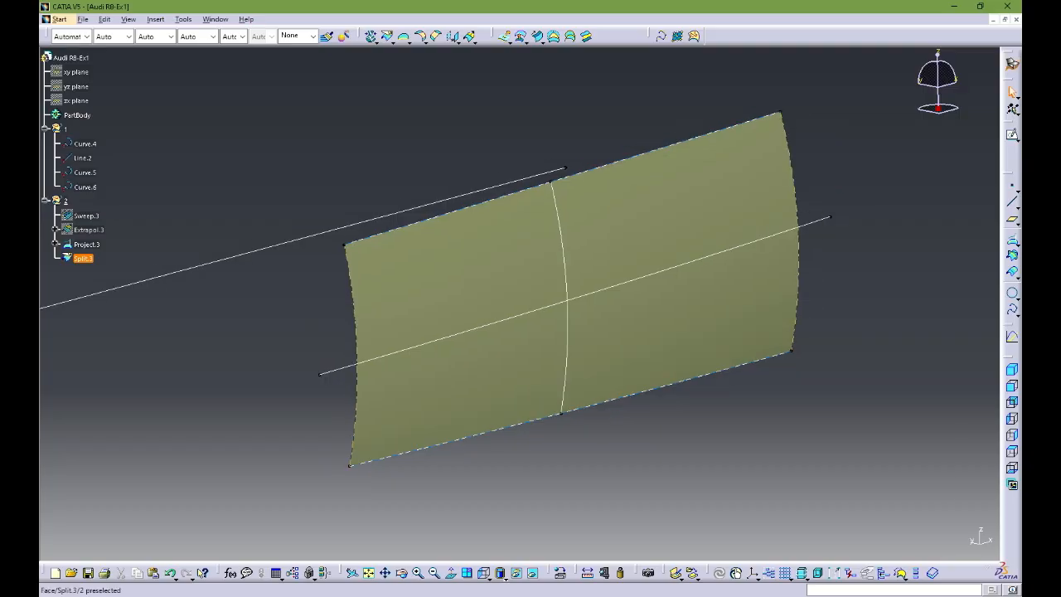
# Step: Hide the profile Curve.5, the middle guide Curve.6 and the reference line Line.2
pyautogui.click(567, 332)
pyautogui.click(515, 572)
pyautogui.click(547, 306)
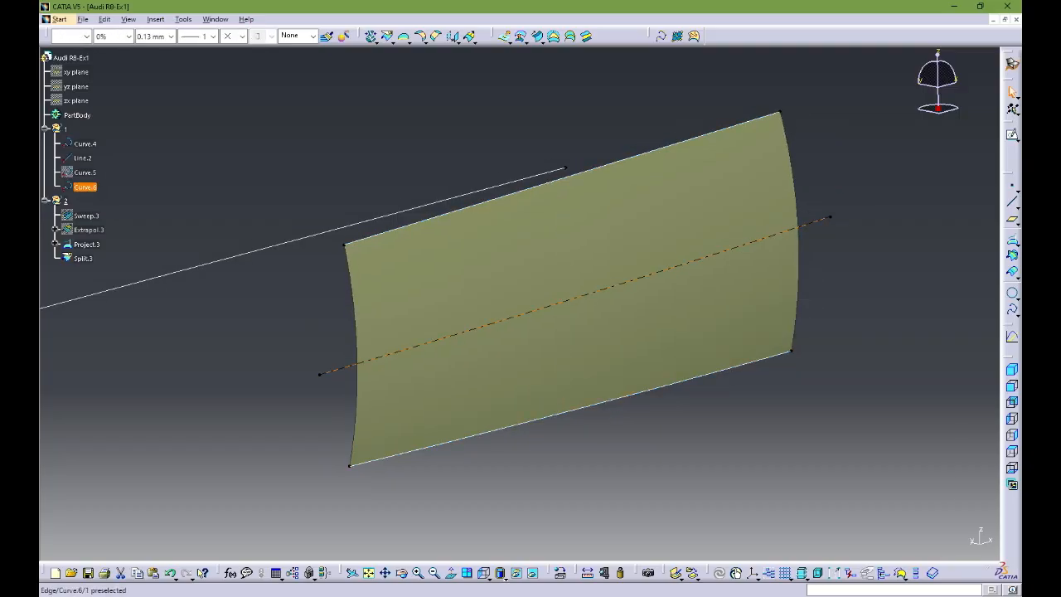
pyautogui.click(547, 306)
pyautogui.click(516, 572)
pyautogui.click(514, 181)
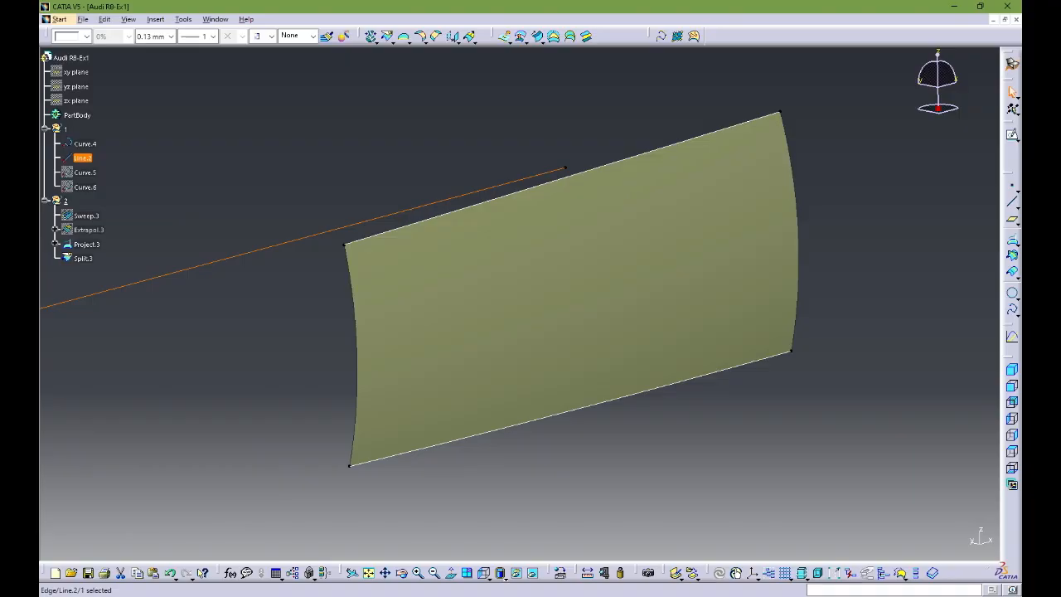
pyautogui.click(516, 573)
# Step: Extract boundary curves from the two curved side edges of the Split.3 surface, using no propagation
pyautogui.moveTo(549, 320); pyautogui.dragTo(525, 320, button='middle')
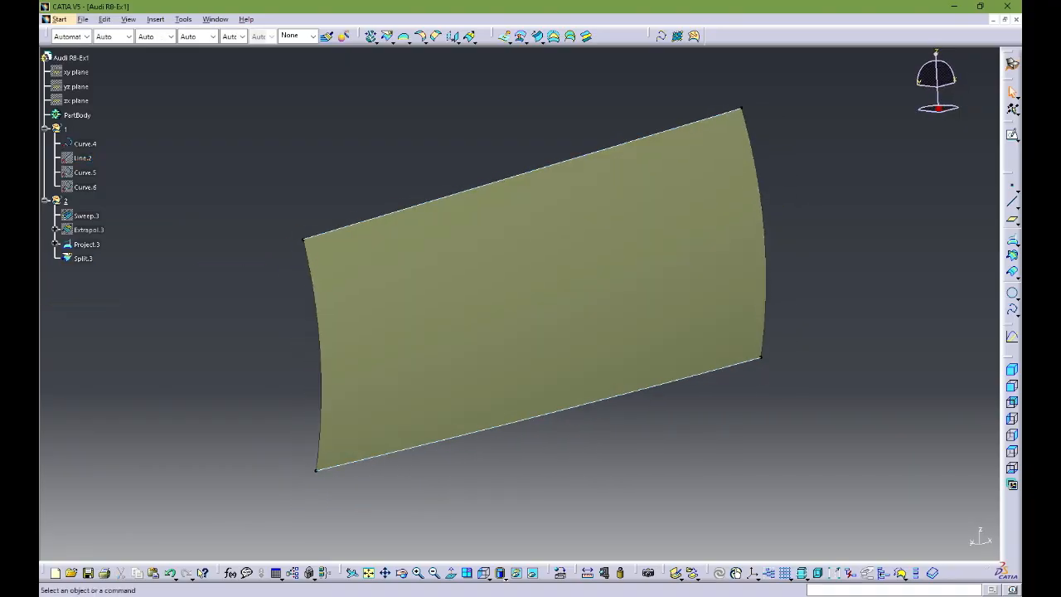
pyautogui.click(404, 37)
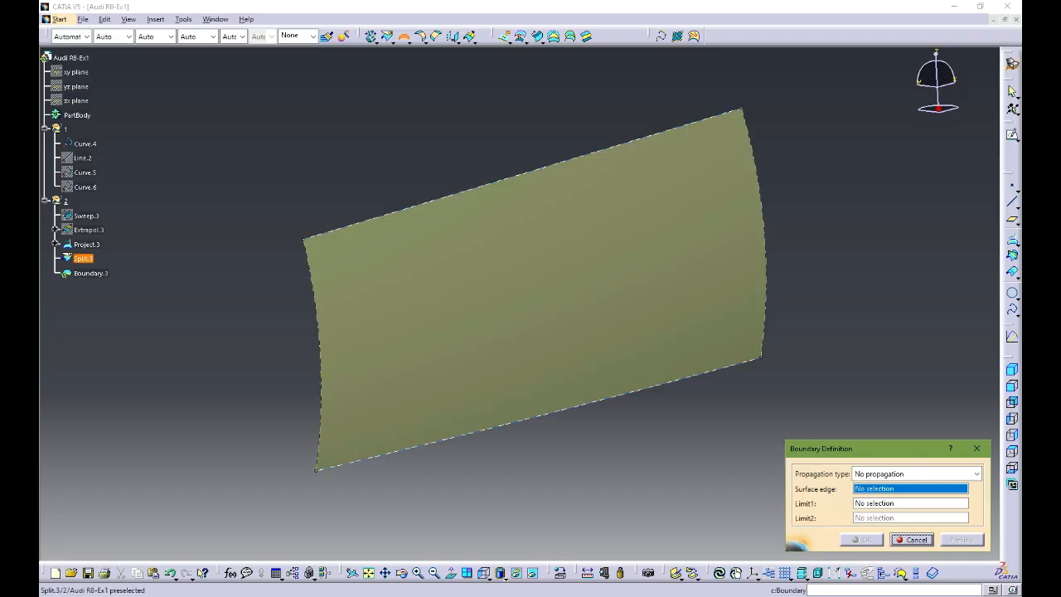
pyautogui.click(314, 282)
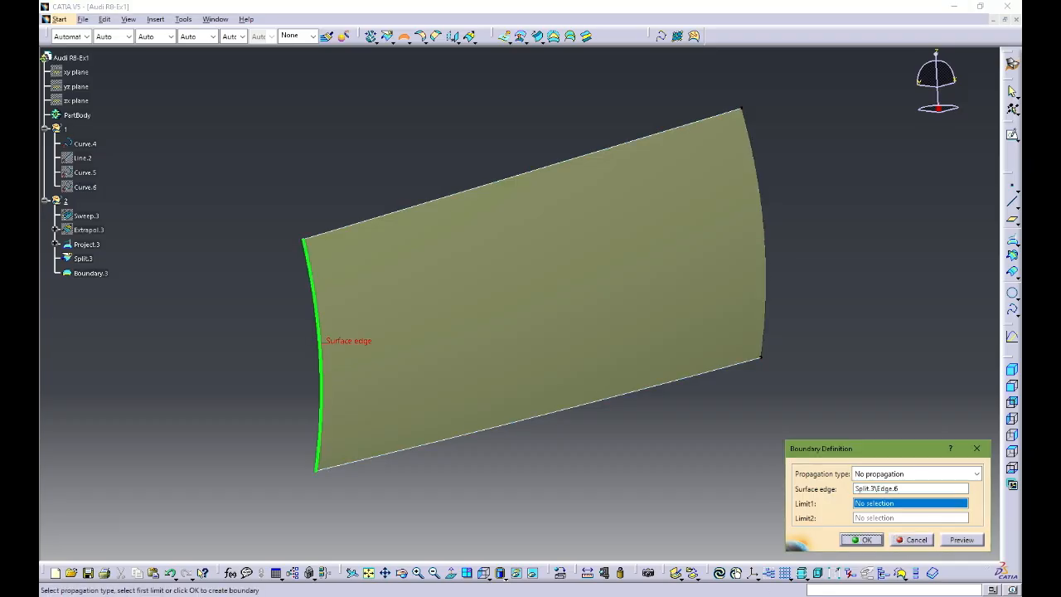
pyautogui.click(862, 539)
pyautogui.click(404, 36)
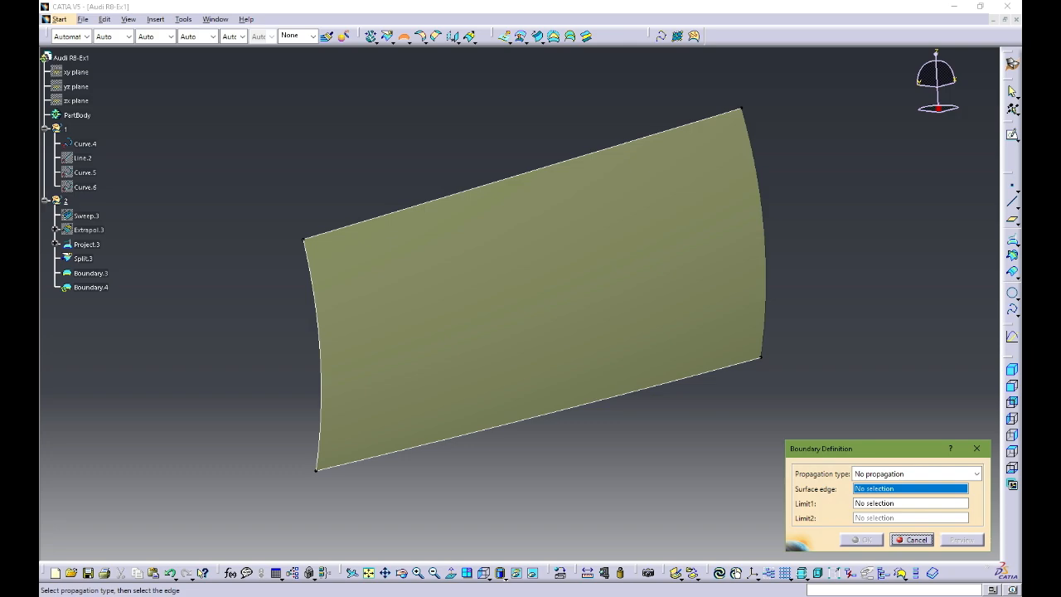
pyautogui.click(762, 240)
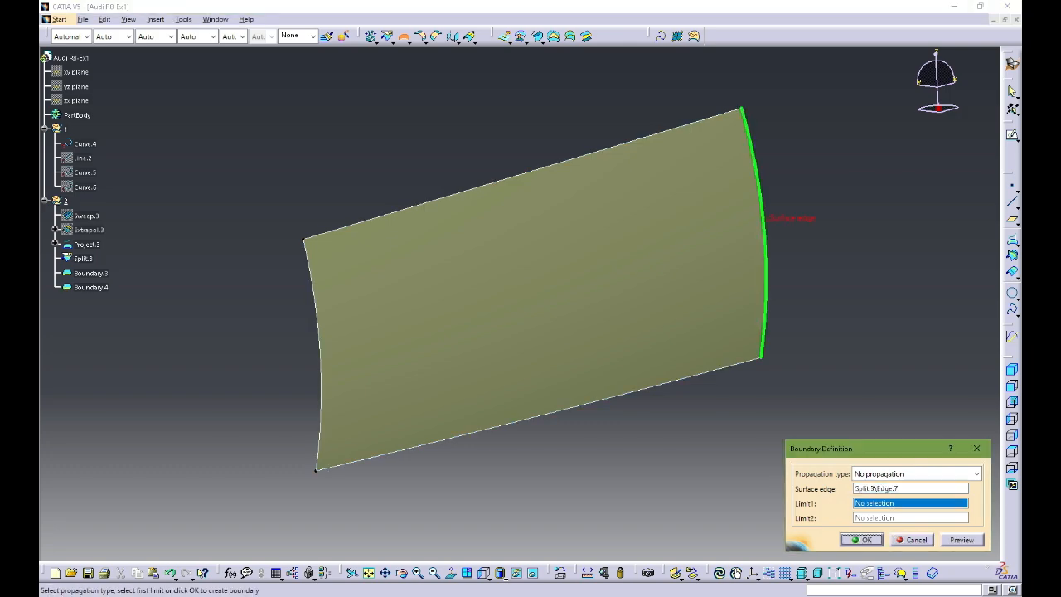
pyautogui.click(862, 539)
# Step: Hide the Split.3 surface so only its outline curves remain in view
pyautogui.moveTo(613, 307)
pyautogui.mouseDown(button='middle')
pyautogui.moveTo(582, 328)
pyautogui.moveTo(606, 286)
pyautogui.moveTo(606, 300)
pyautogui.mouseUp(button='middle')
pyautogui.click(581, 323)
pyautogui.press('space')
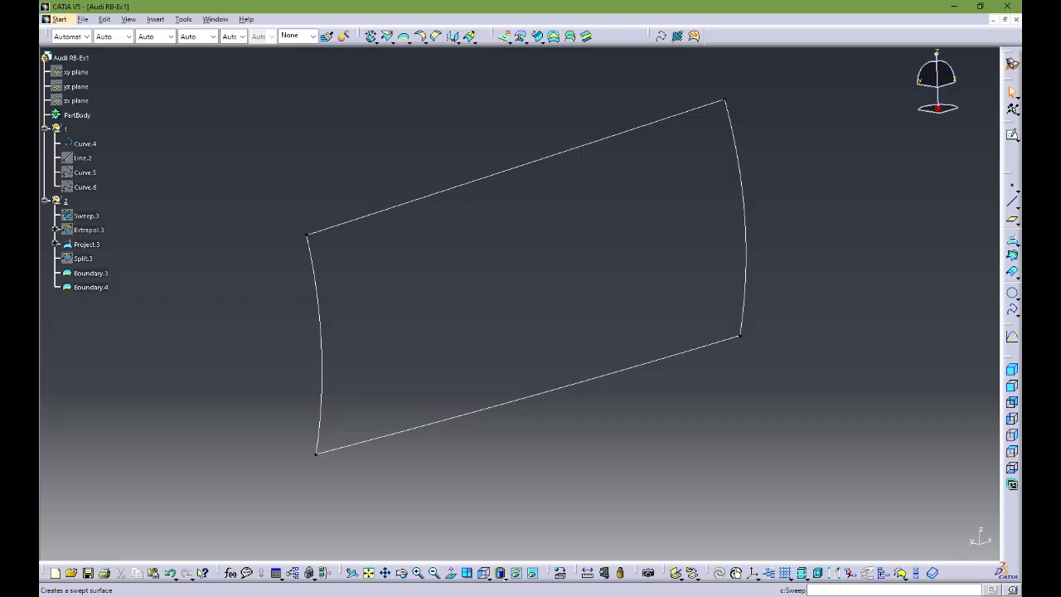
# Step: Create a Fill surface bounded by Curve.4, Boundary.3, Project.3 and Boundary.4
pyautogui.click(537, 37)
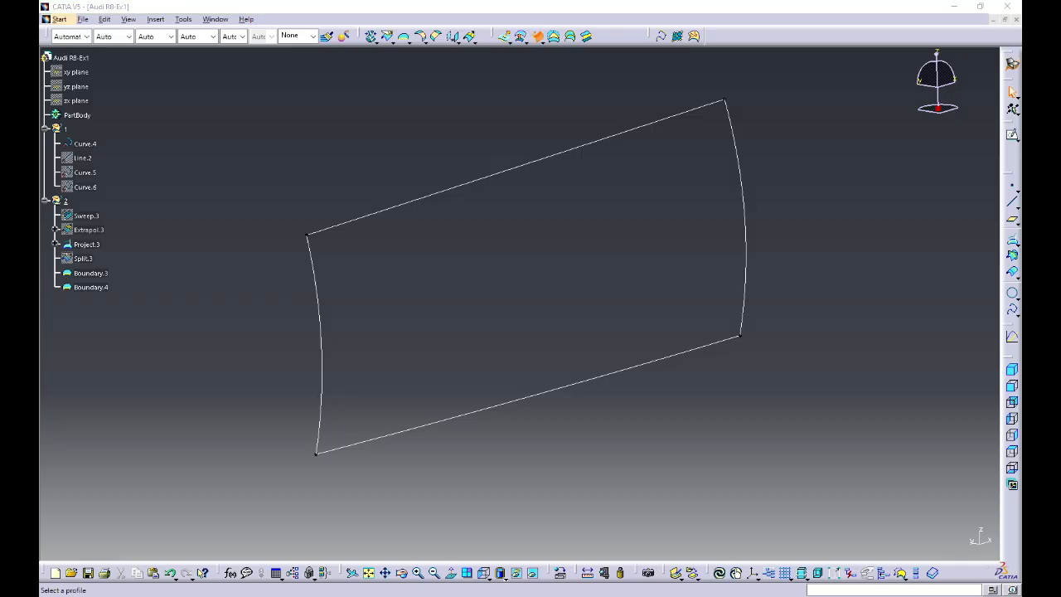
pyautogui.click(553, 37)
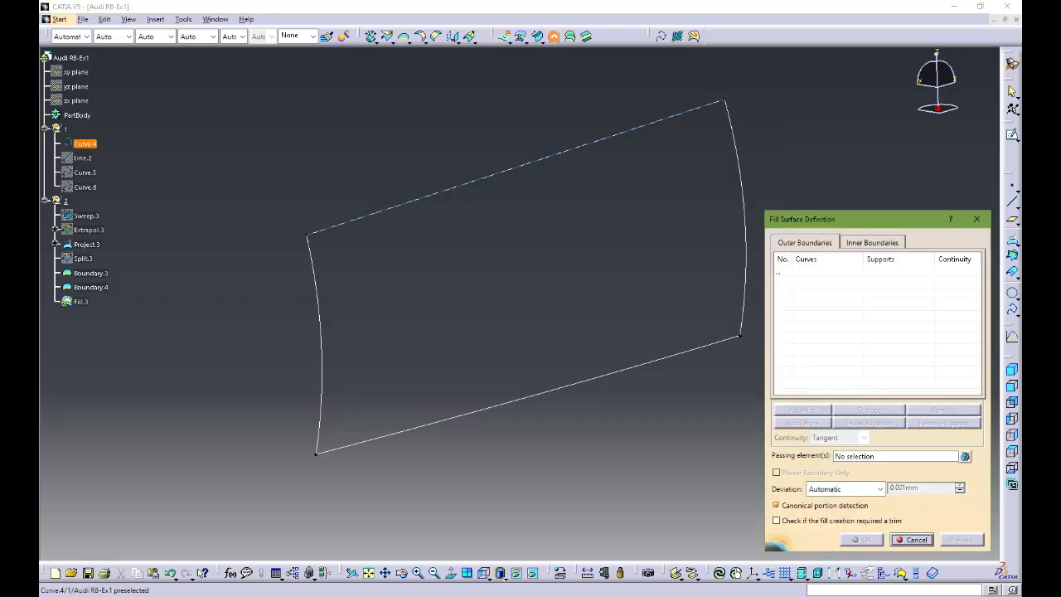
pyautogui.click(554, 155)
pyautogui.click(91, 273)
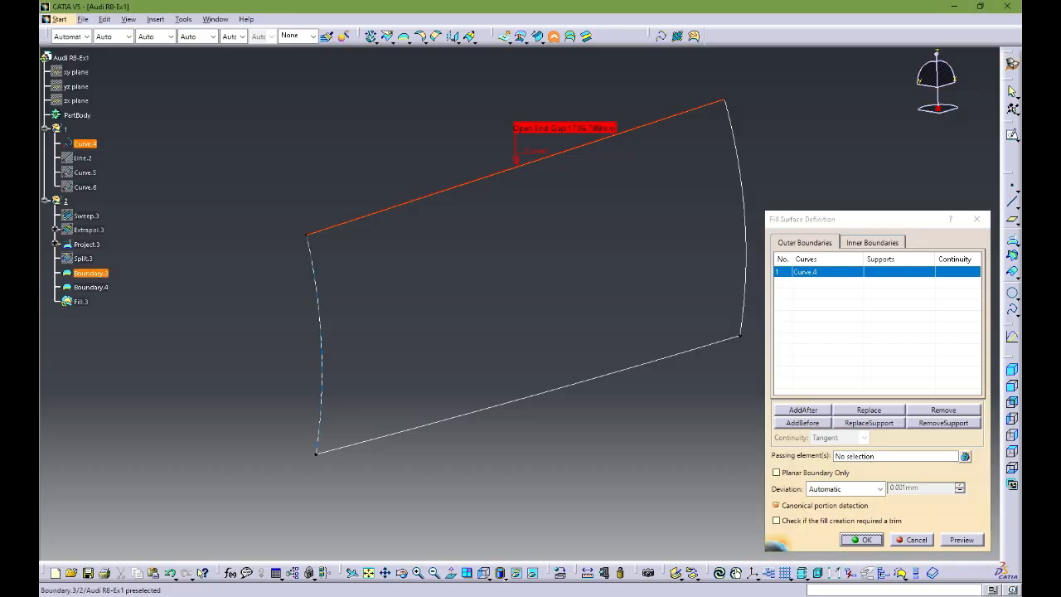
pyautogui.click(86, 243)
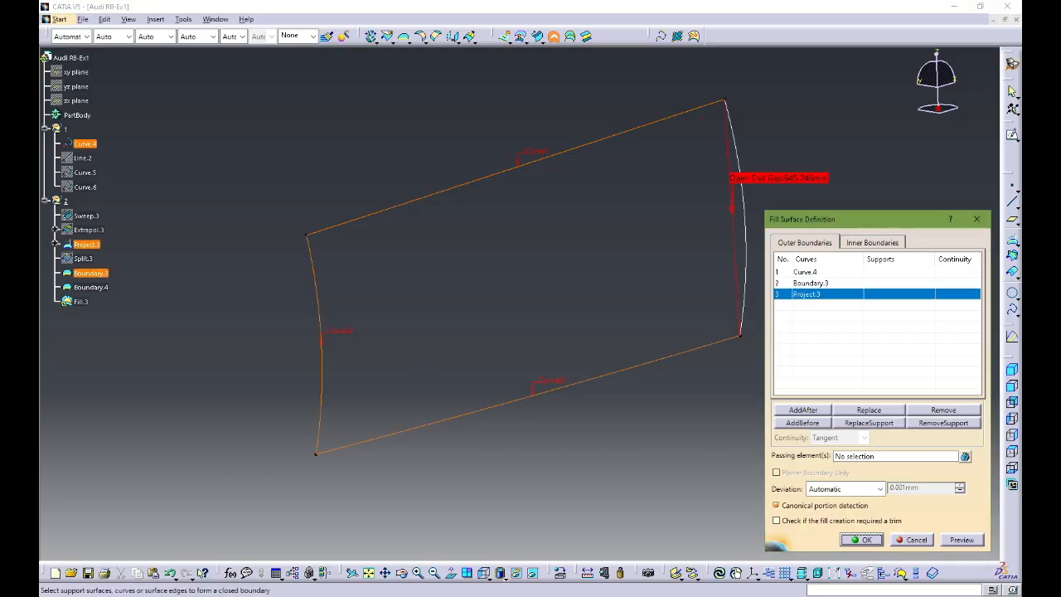
pyautogui.click(90, 287)
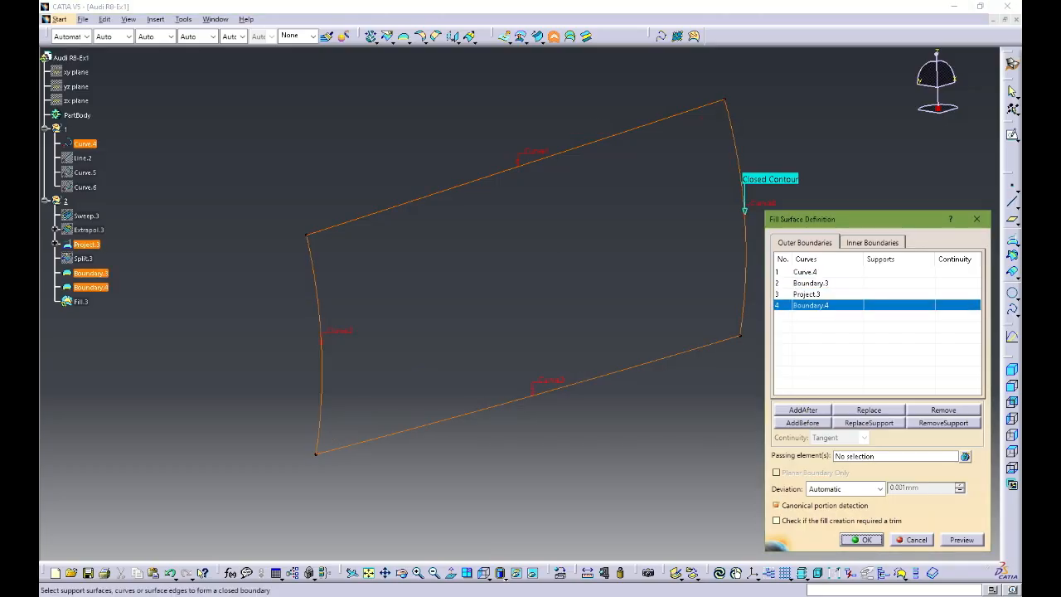
pyautogui.click(861, 539)
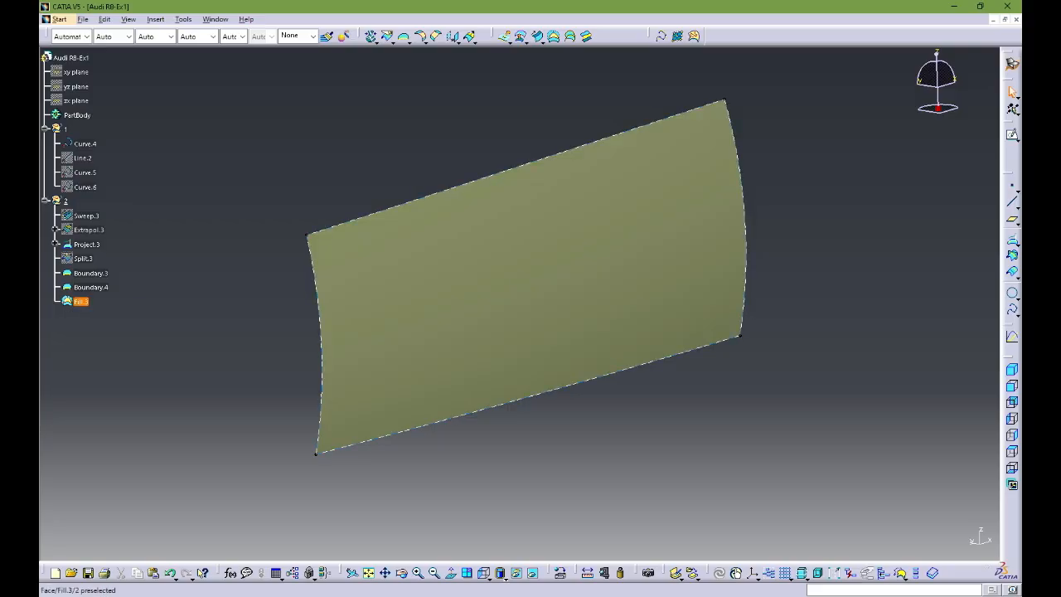
# Step: Hide the fill surface Fill.3
pyautogui.moveTo(531, 307)
pyautogui.mouseDown(button='middle')
pyautogui.moveTo(530, 240)
pyautogui.moveTo(530, 306)
pyautogui.mouseUp(button='middle')
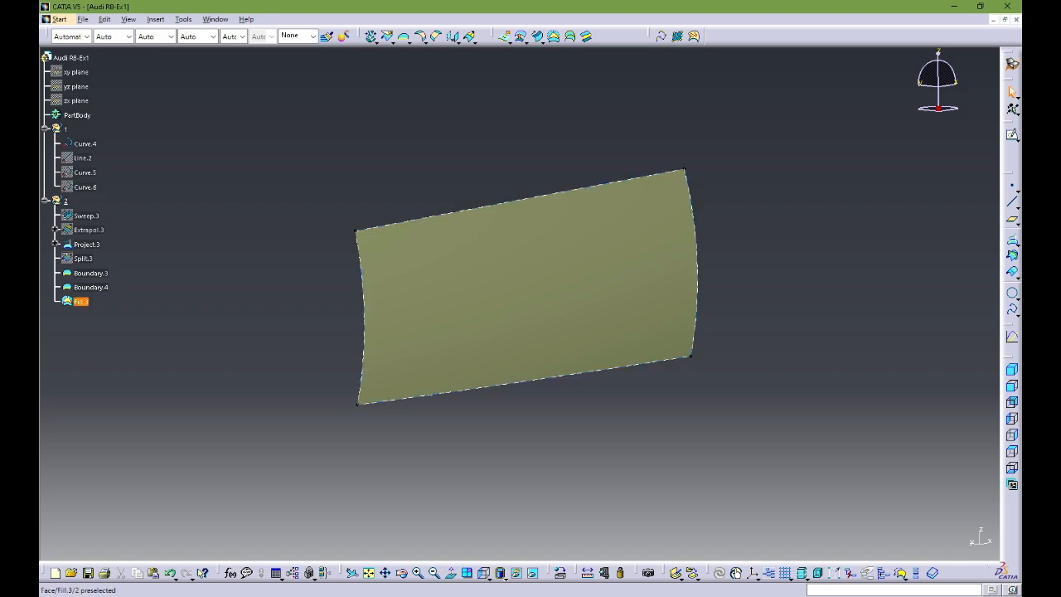
pyautogui.click(531, 307)
pyautogui.click(516, 573)
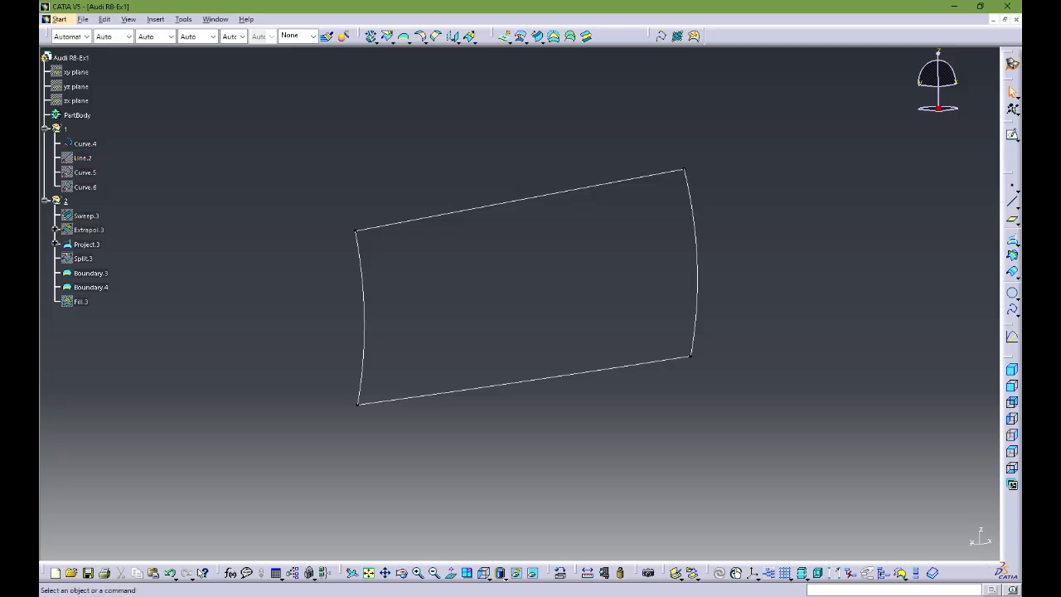
# Step: Show the hidden reference line Line.2 and the curves Curve.5 and Curve.6
pyautogui.moveTo(531, 290)
pyautogui.mouseDown(button='middle')
pyautogui.moveTo(537, 300)
pyautogui.moveTo(537, 282)
pyautogui.moveTo(530, 289)
pyautogui.mouseUp(button='middle')
pyautogui.click(83, 158)
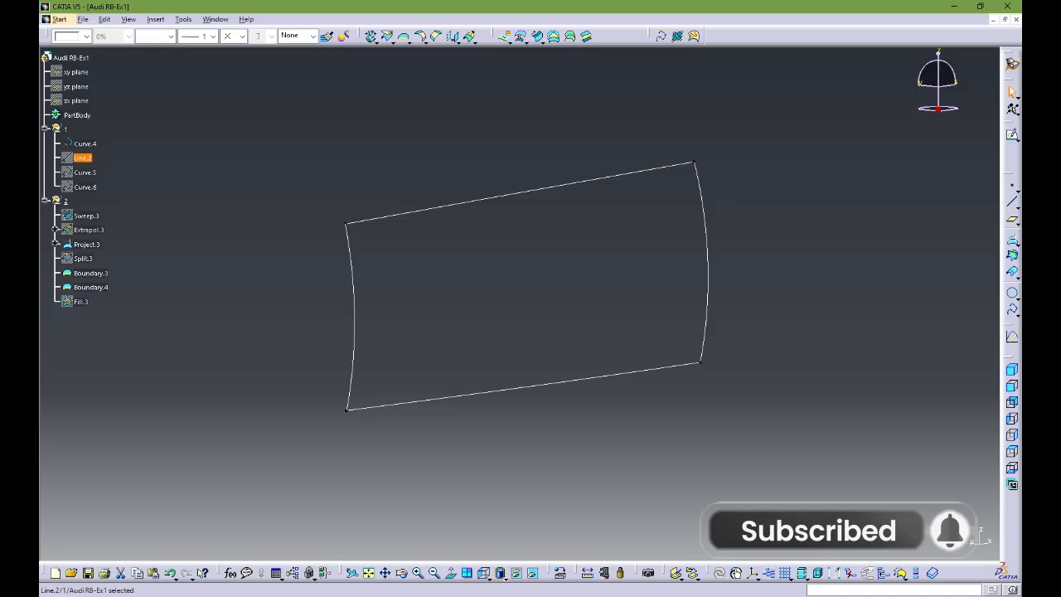
pyautogui.press('space')
pyautogui.click(85, 172)
pyautogui.press('space')
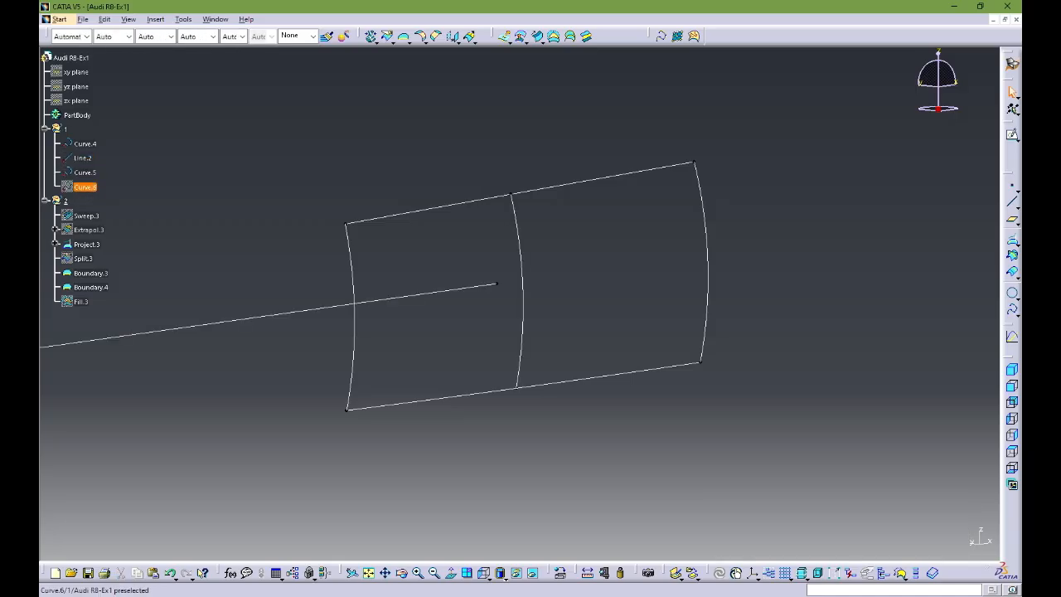
pyautogui.click(84, 187)
pyautogui.press('space')
# Step: Hide the middle guide Curve.6 and the two side boundaries Boundary.3 and Boundary.4
pyautogui.moveTo(530, 286); pyautogui.dragTo(439, 223, button='middle')
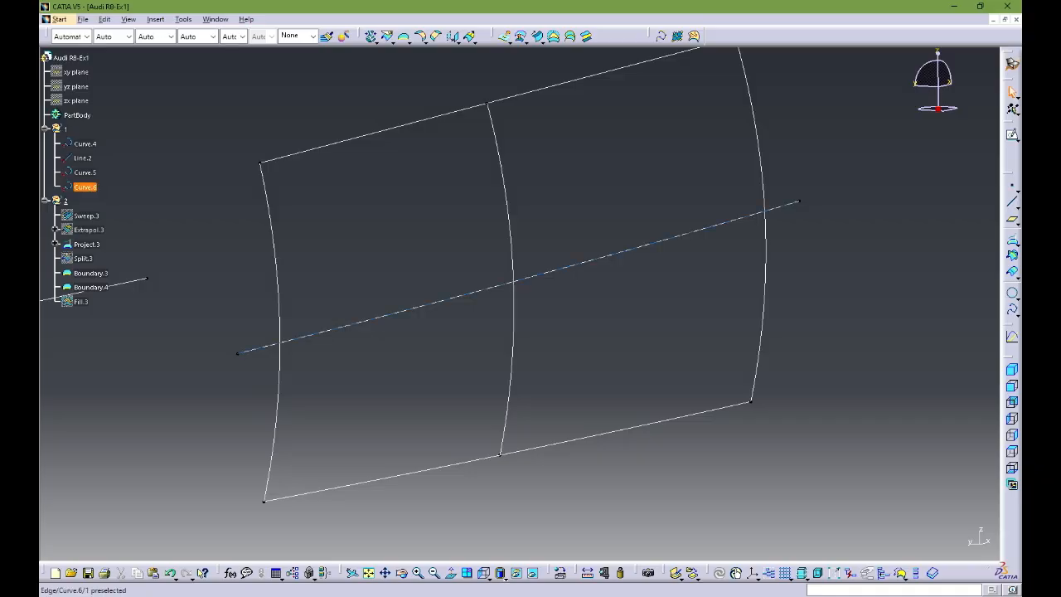
pyautogui.click(440, 301)
pyautogui.press('space')
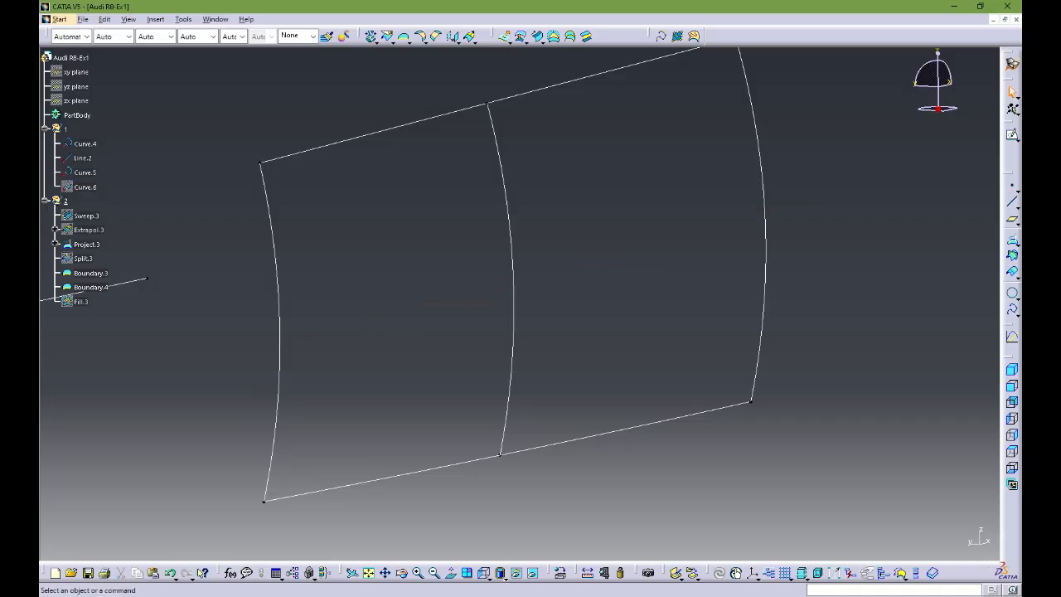
pyautogui.click(90, 272)
pyautogui.press('space')
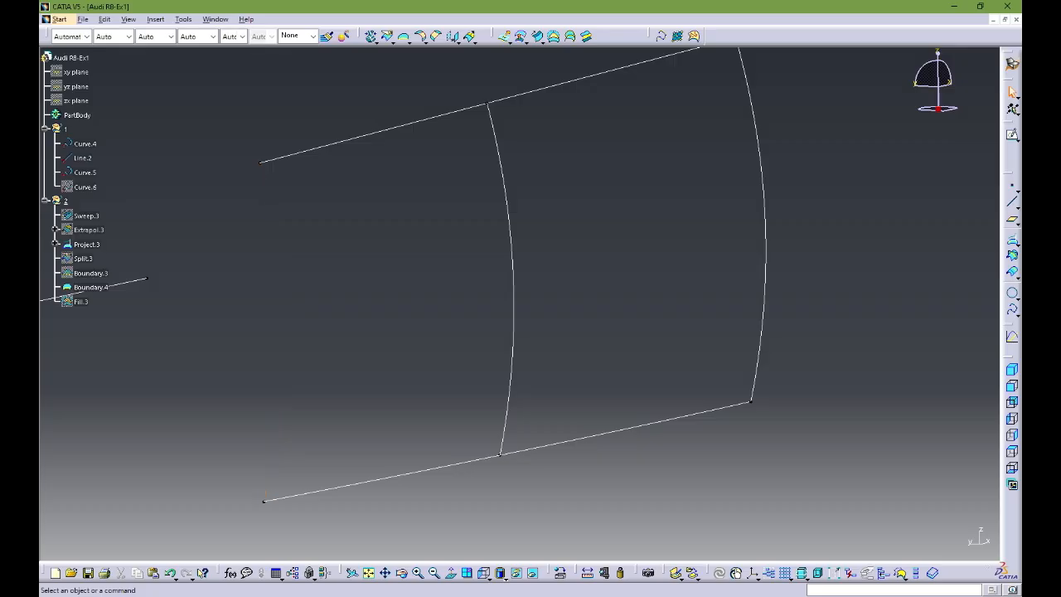
pyautogui.click(90, 287)
pyautogui.press('space')
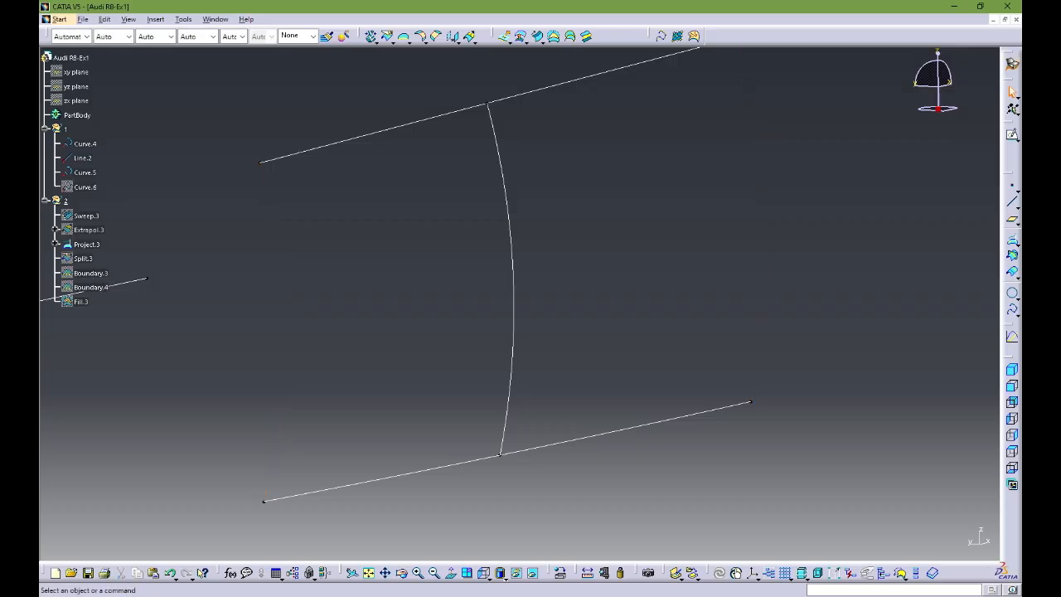
# Step: Create a multi-sections surface through the sections Curve.4 and Project.3, with Curve.5 as the spine
pyautogui.click(571, 37)
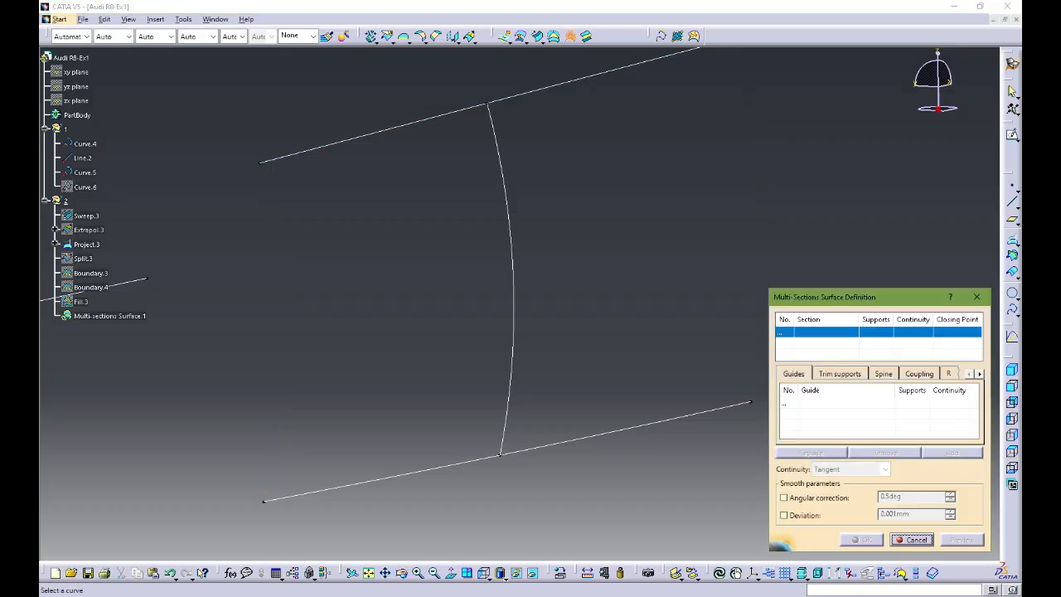
pyautogui.click(564, 83)
pyautogui.keyDown('ctrl'); pyautogui.moveTo(563, 91); pyautogui.dragTo(563, 170, button='middle'); pyautogui.keyUp('ctrl')
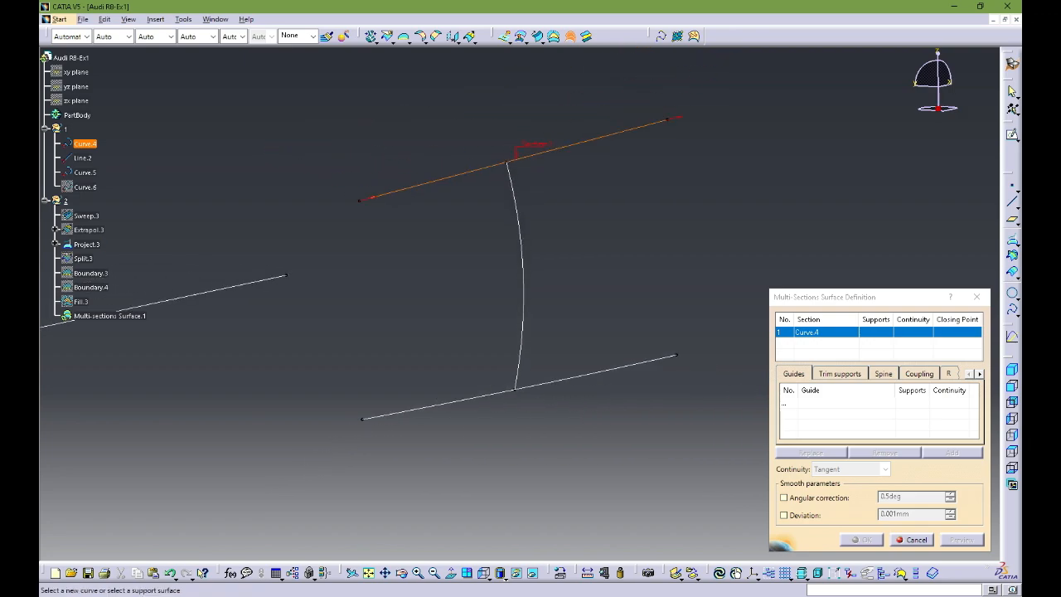
pyautogui.click(572, 377)
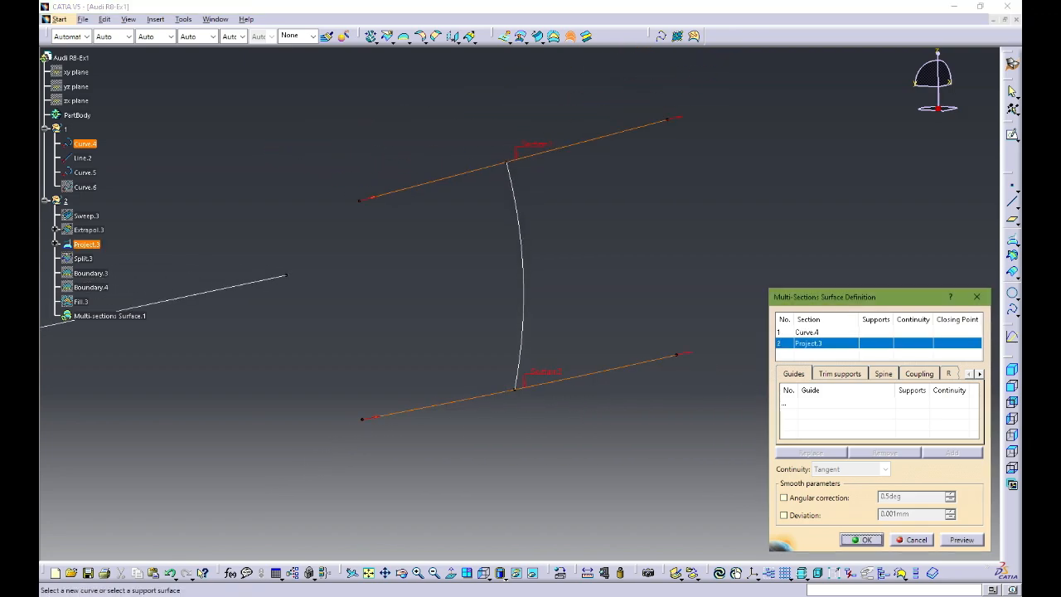
pyautogui.click(883, 374)
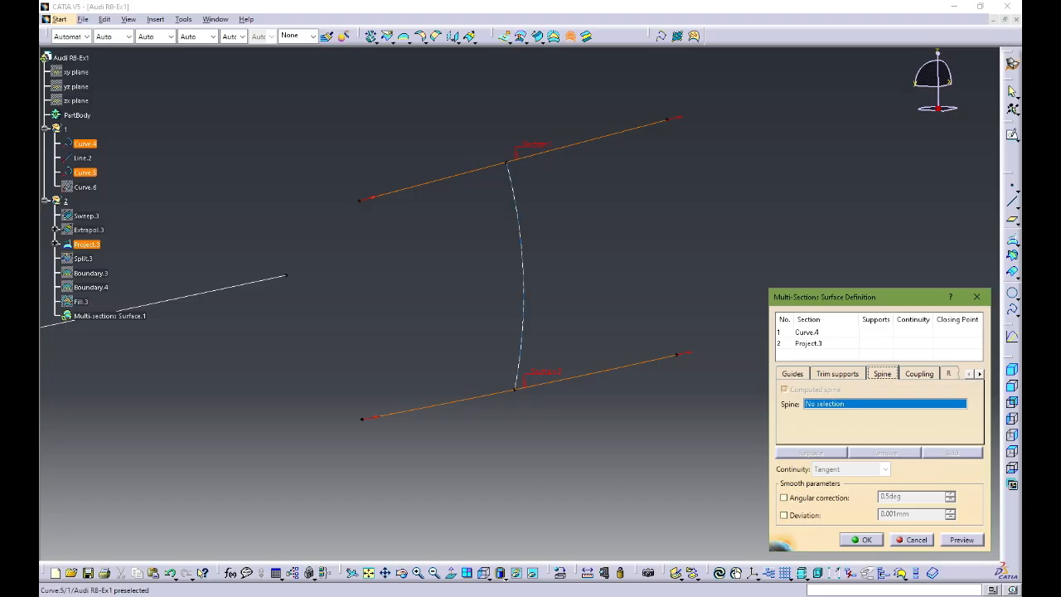
pyautogui.click(237, 103)
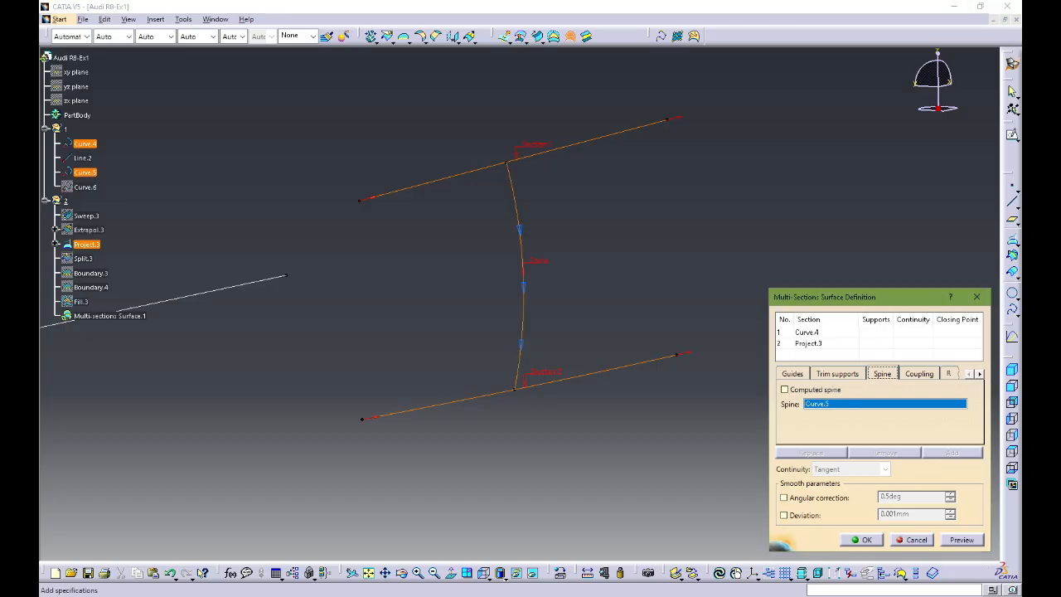
pyautogui.click(962, 539)
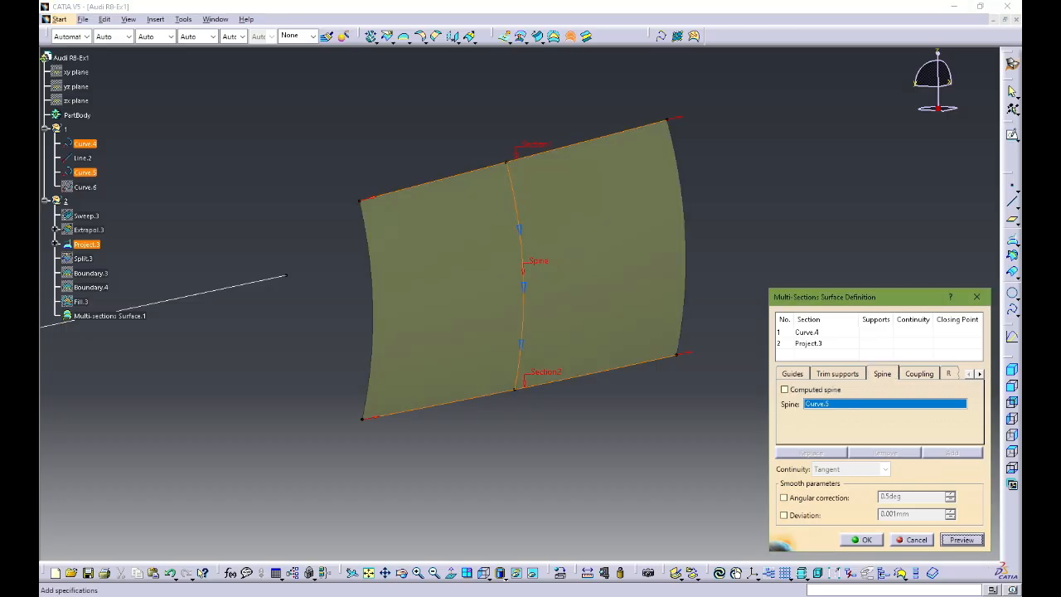
pyautogui.click(862, 539)
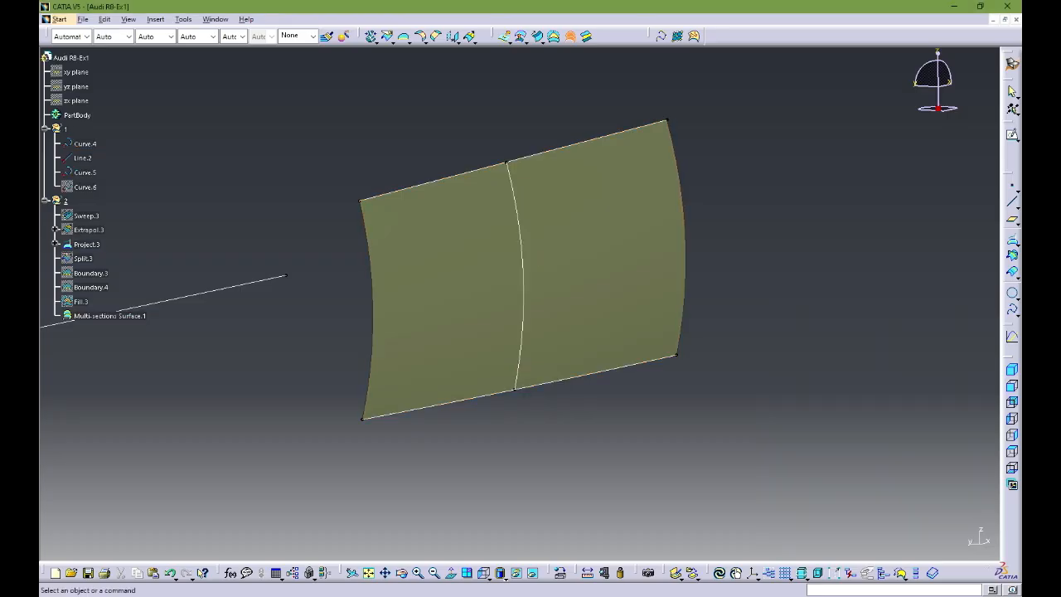
# Step: Hide the reference line Line.2 and show the side boundaries Boundary.3 and Boundary.4
pyautogui.moveTo(613, 348); pyautogui.dragTo(654, 319, button='middle')
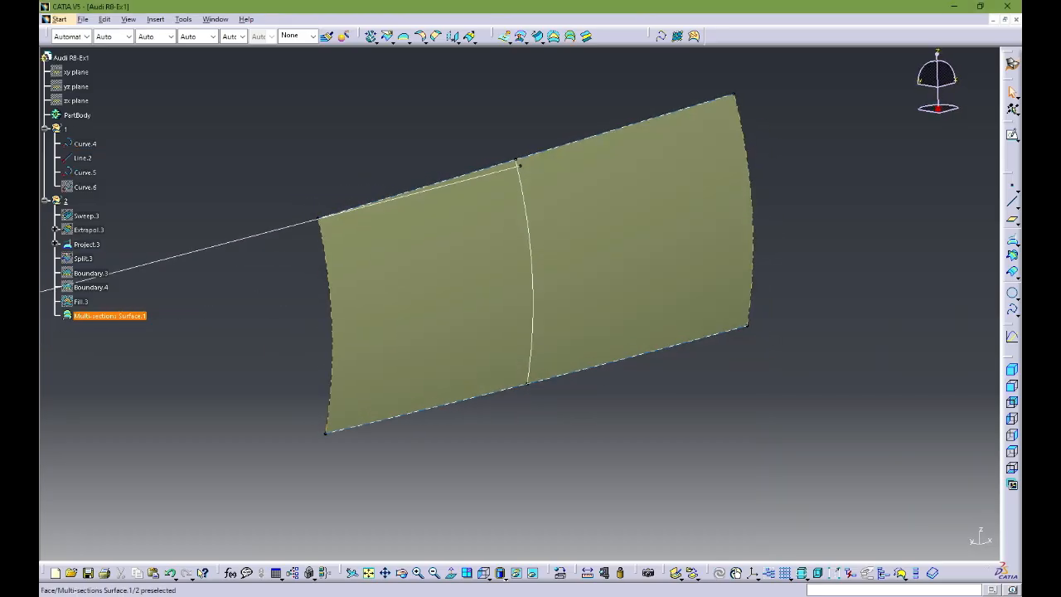
pyautogui.click(274, 232)
pyautogui.press('space')
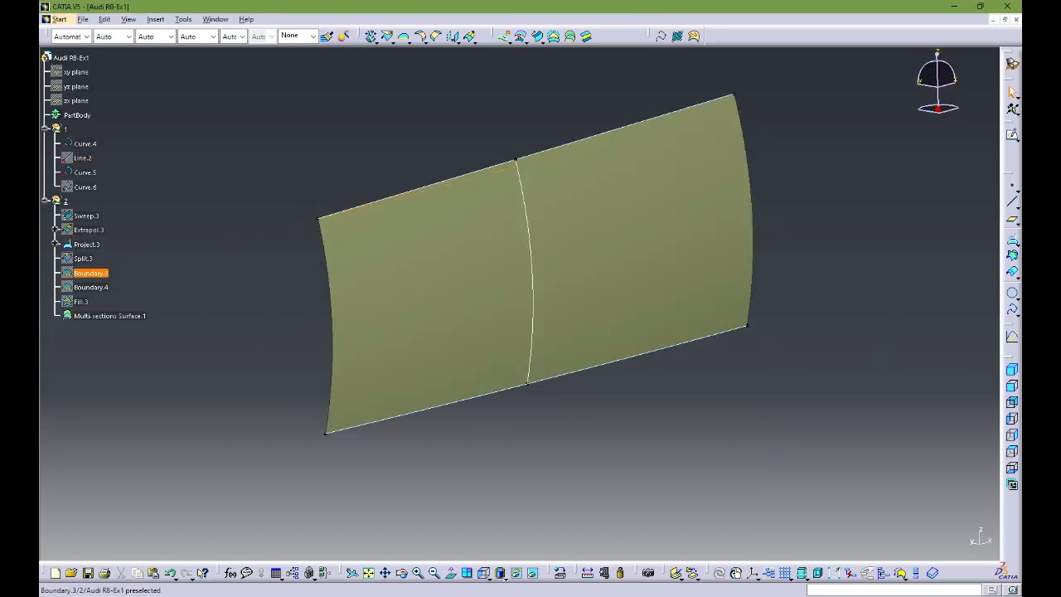
pyautogui.click(91, 273)
pyautogui.press('space')
pyautogui.click(90, 286)
pyautogui.press('space')
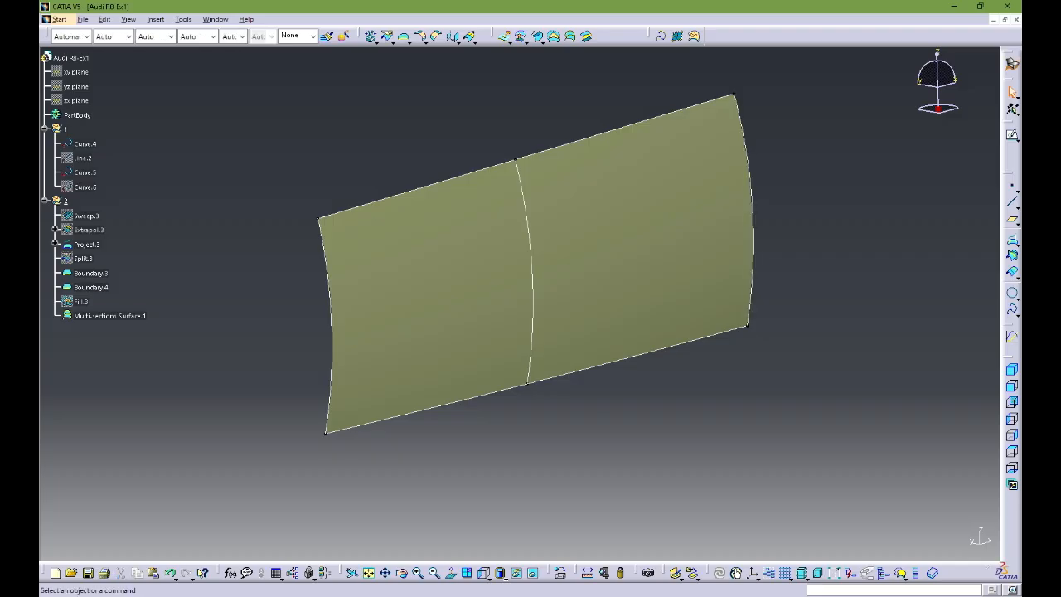
pyautogui.moveTo(572, 319); pyautogui.dragTo(506, 241, button='middle')
pyautogui.moveTo(514, 315); pyautogui.dragTo(630, 323, button='middle')
pyautogui.moveTo(566, 309); pyautogui.dragTo(544, 308, button='middle')
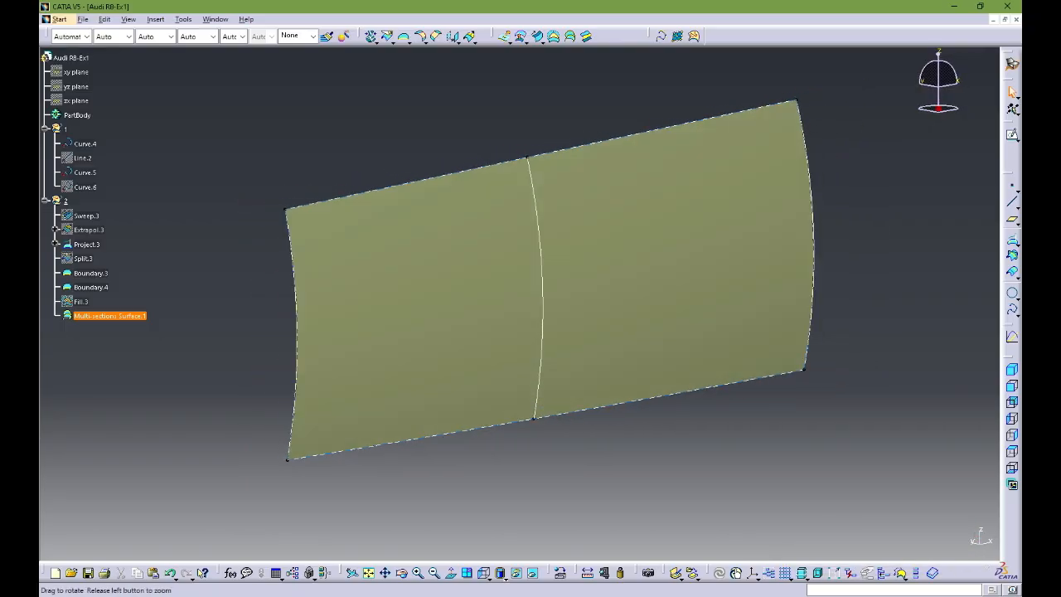